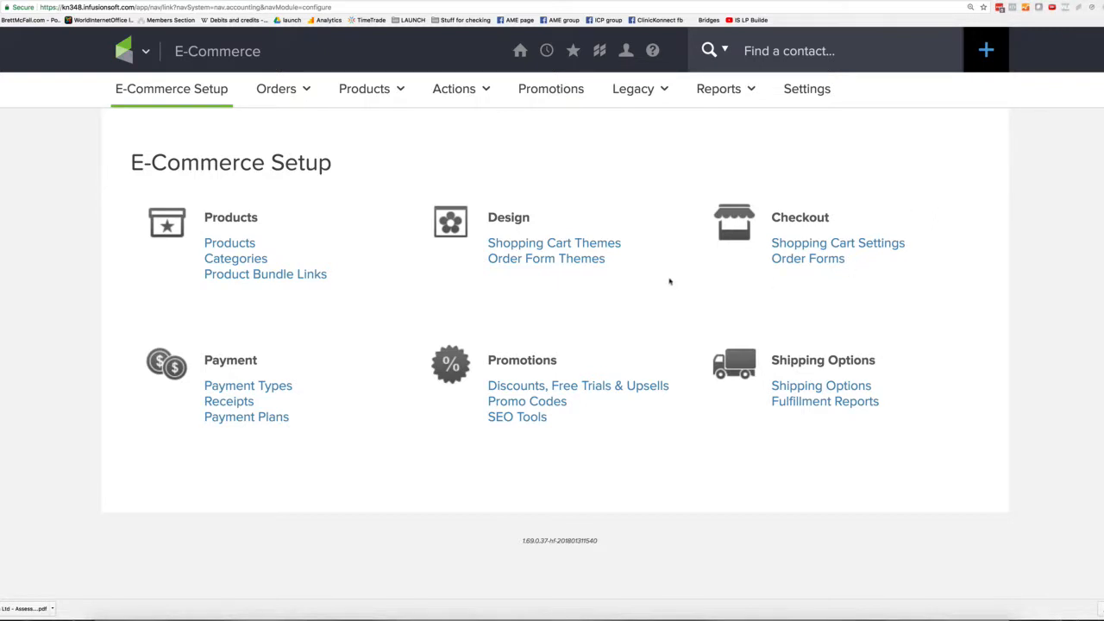
# - Add a new product named "credit card update - video" with the type Product and save it
pyautogui.click(244, 247)
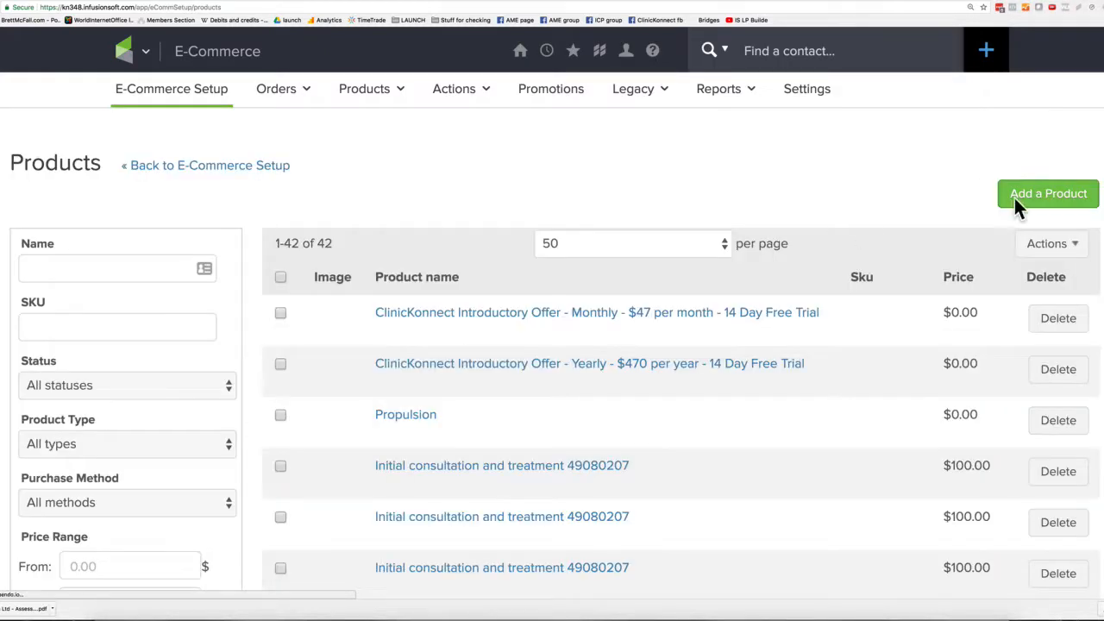
pyautogui.click(1029, 196)
pyautogui.click(543, 289)
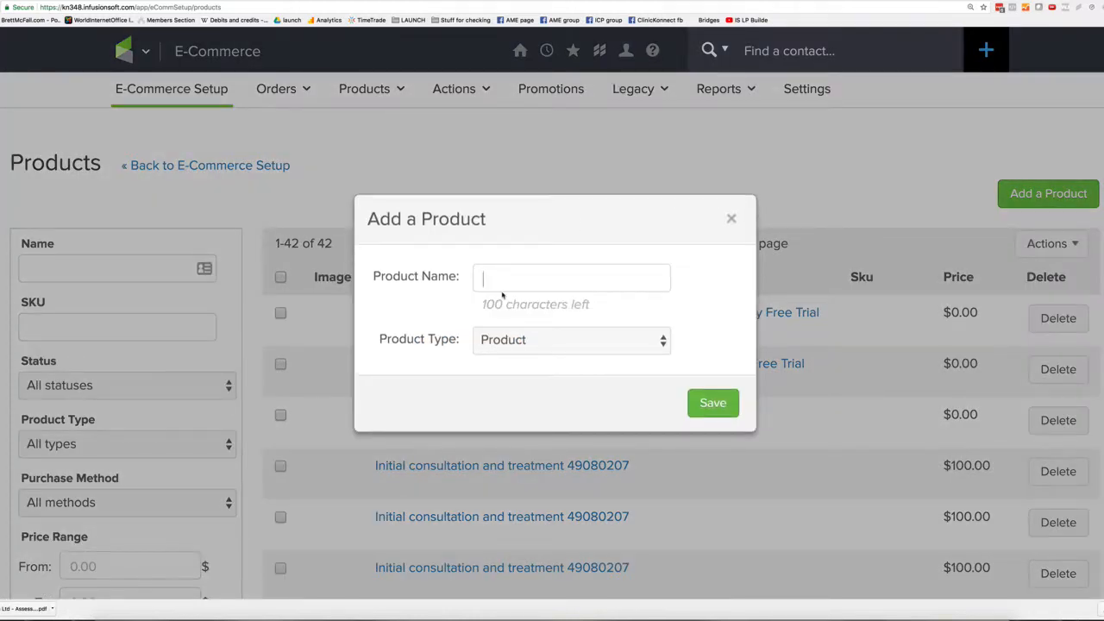
pyautogui.write('credit card update')
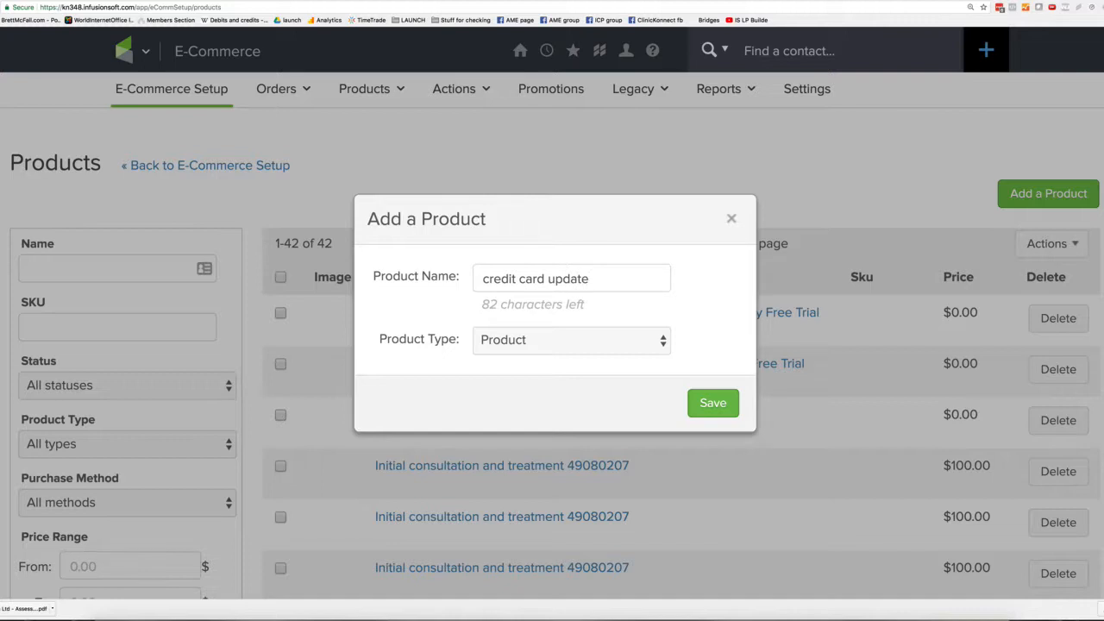
pyautogui.write(' - video')
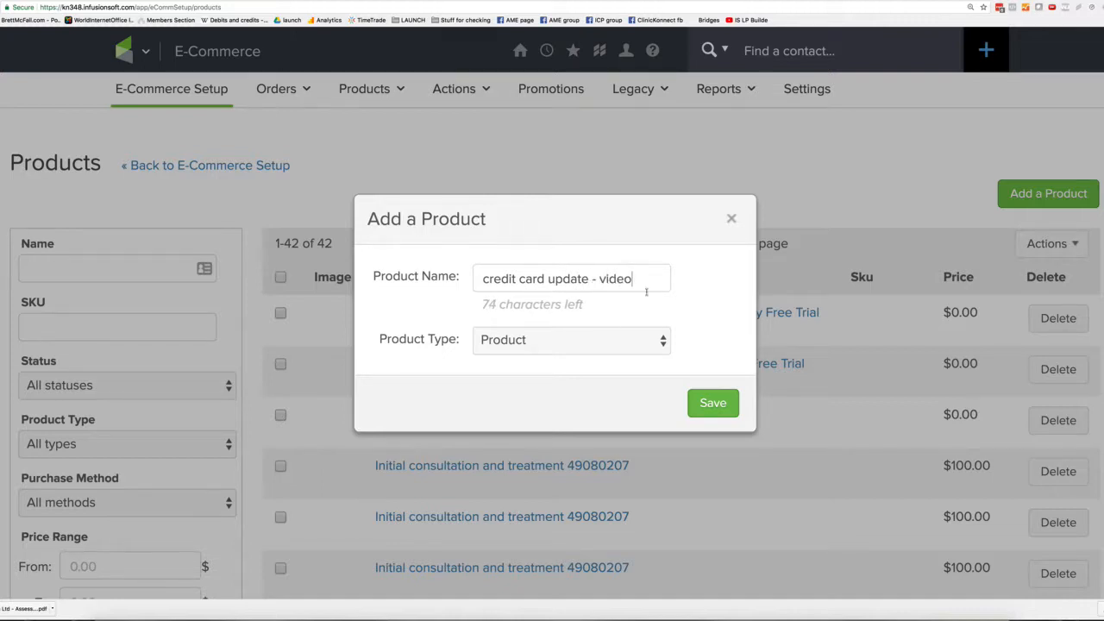
pyautogui.click(704, 401)
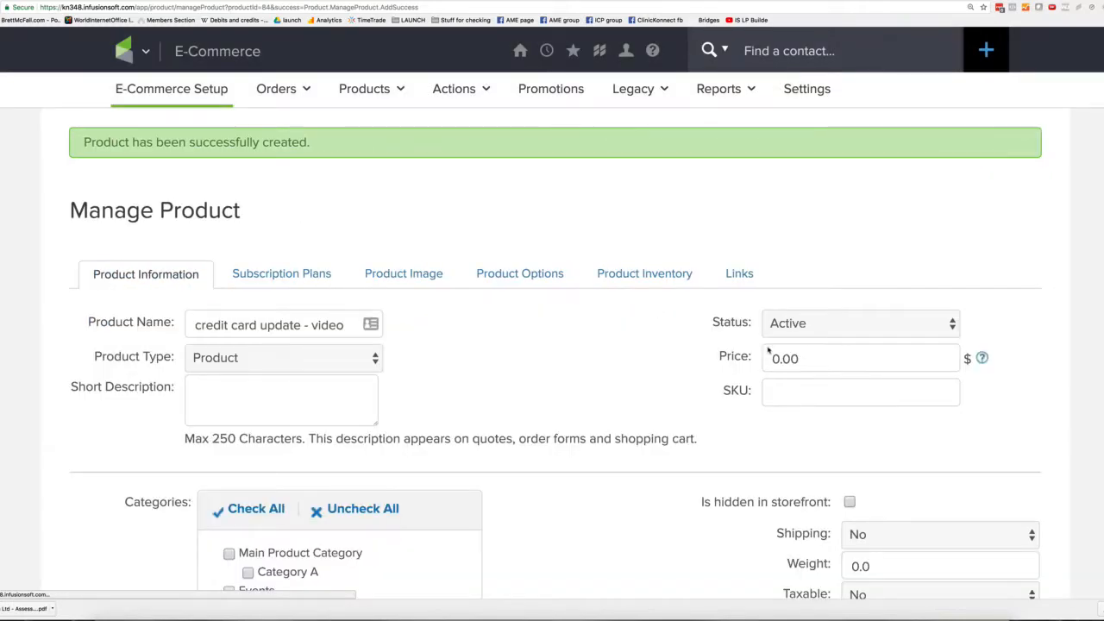
pyautogui.doubleClick(770, 359)
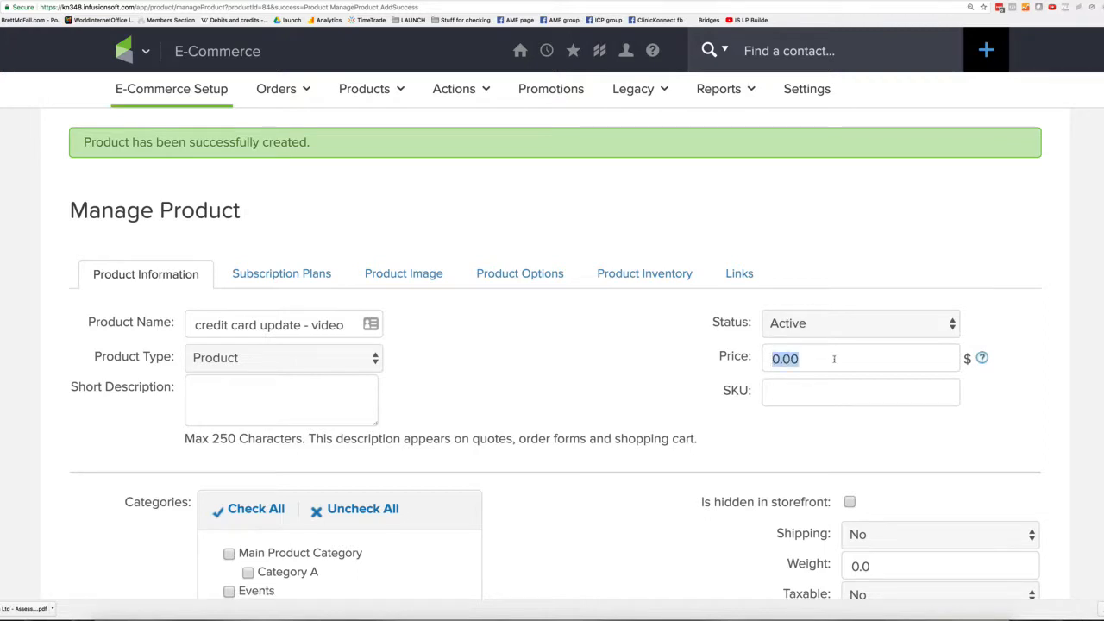
pyautogui.scroll(-1, 601, 364)
pyautogui.scroll(-4, 602, 363)
pyautogui.scroll(4, 604, 365)
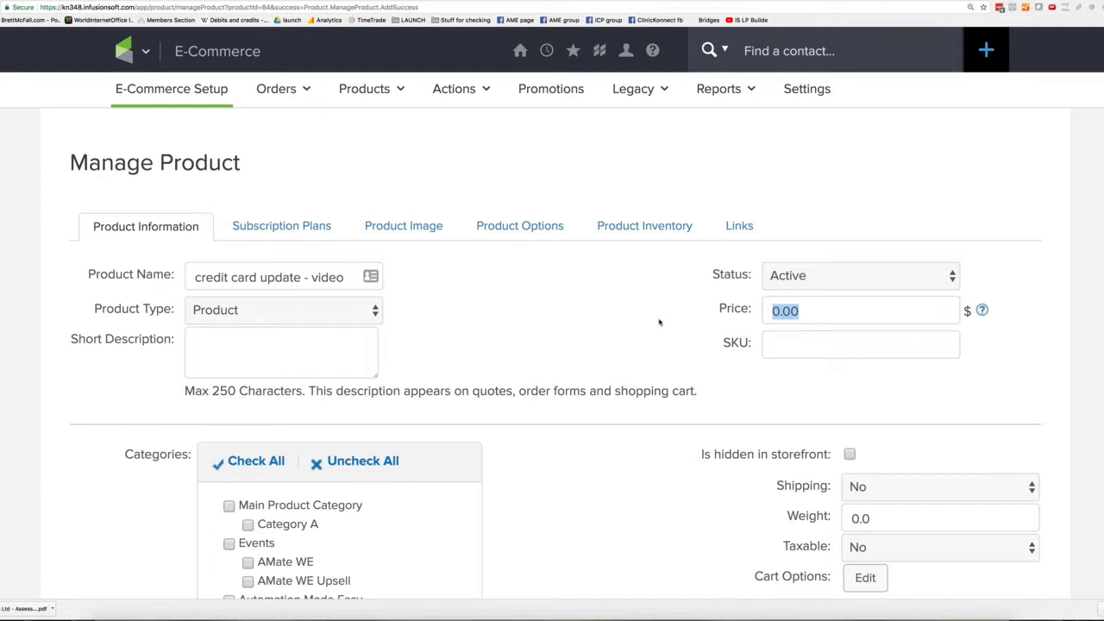
# - Create a new order form named "Credit Card update - Video" from the E-Commerce Setup page
pyautogui.click(125, 43)
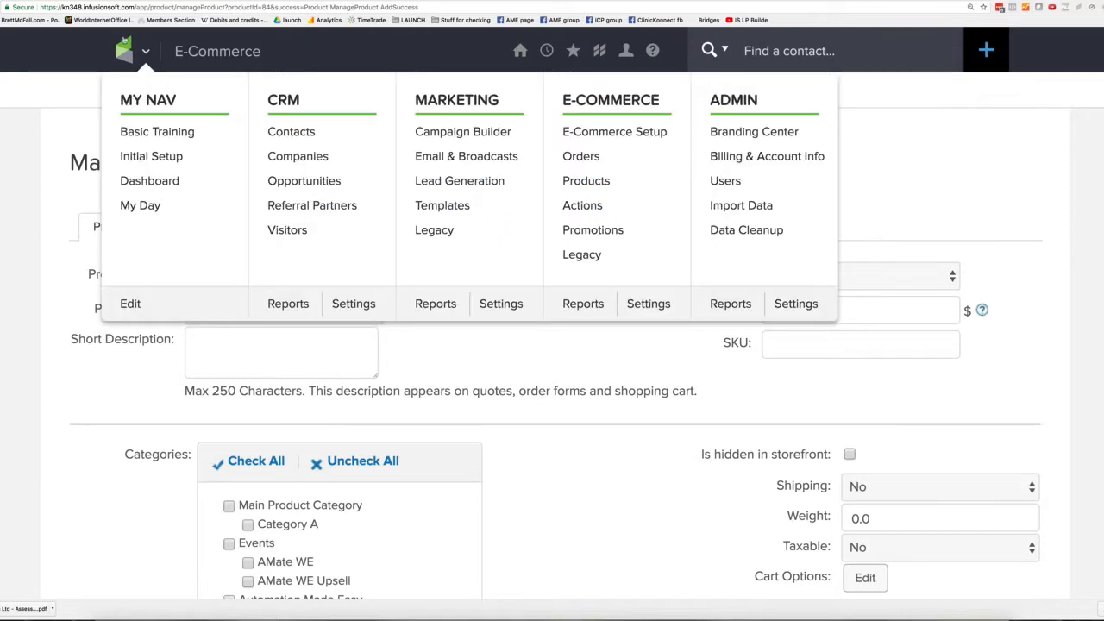
pyautogui.click(648, 141)
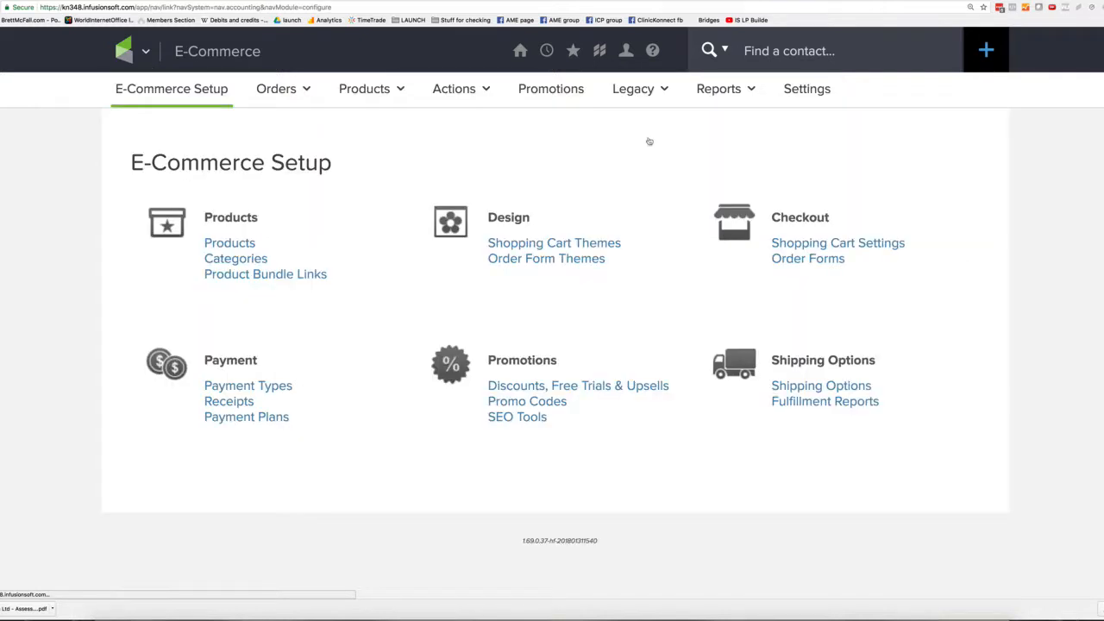
pyautogui.click(799, 260)
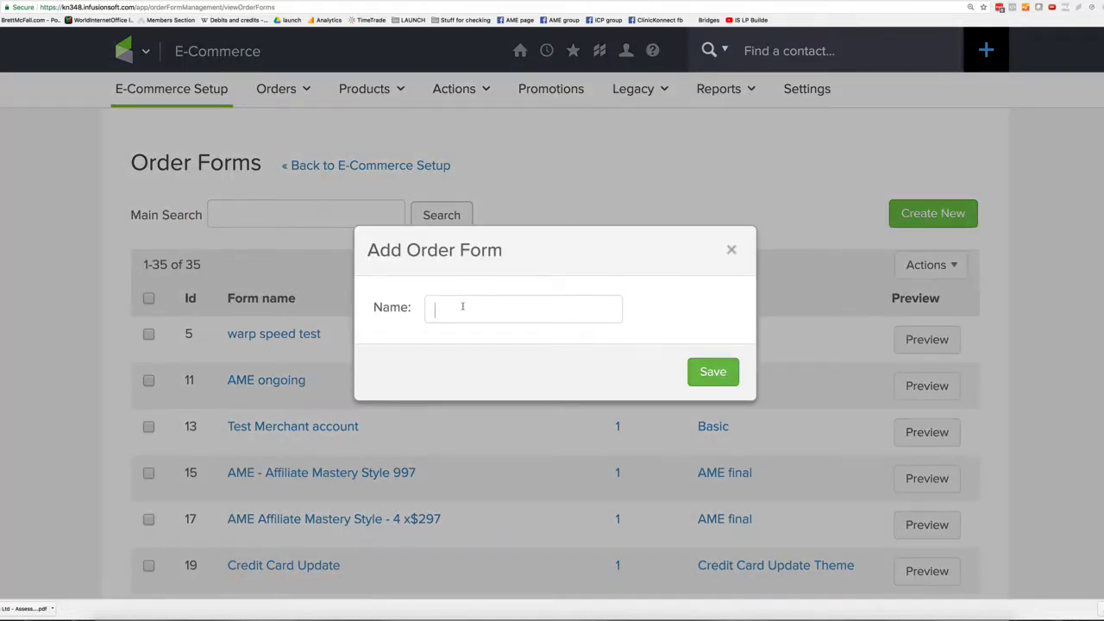
pyautogui.write('Credit Card update')
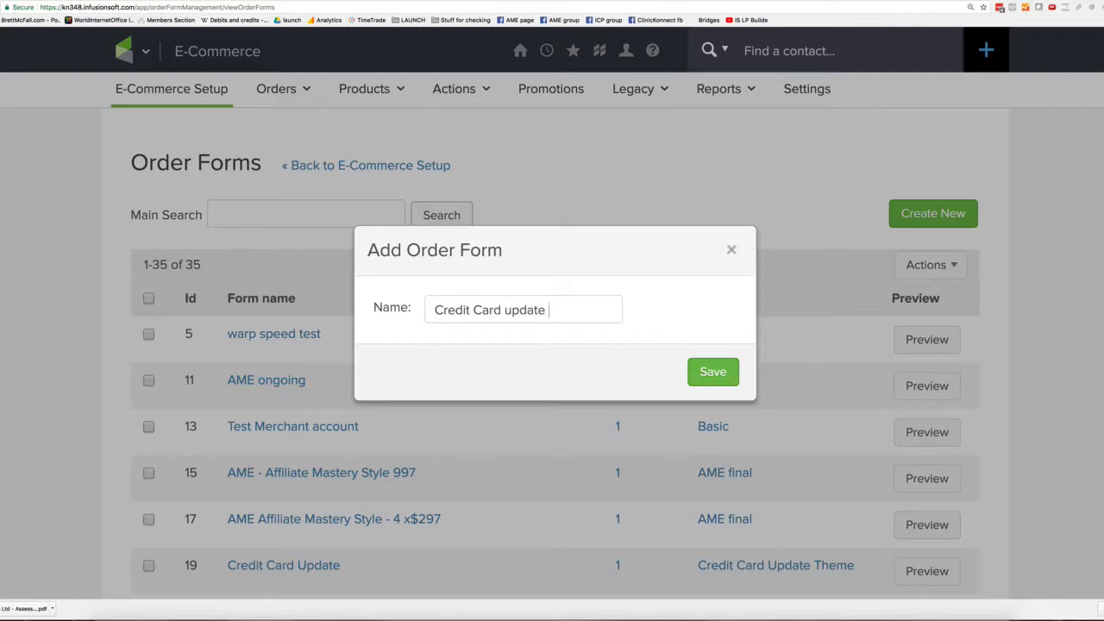
pyautogui.write(' - Video')
pyautogui.click(731, 371)
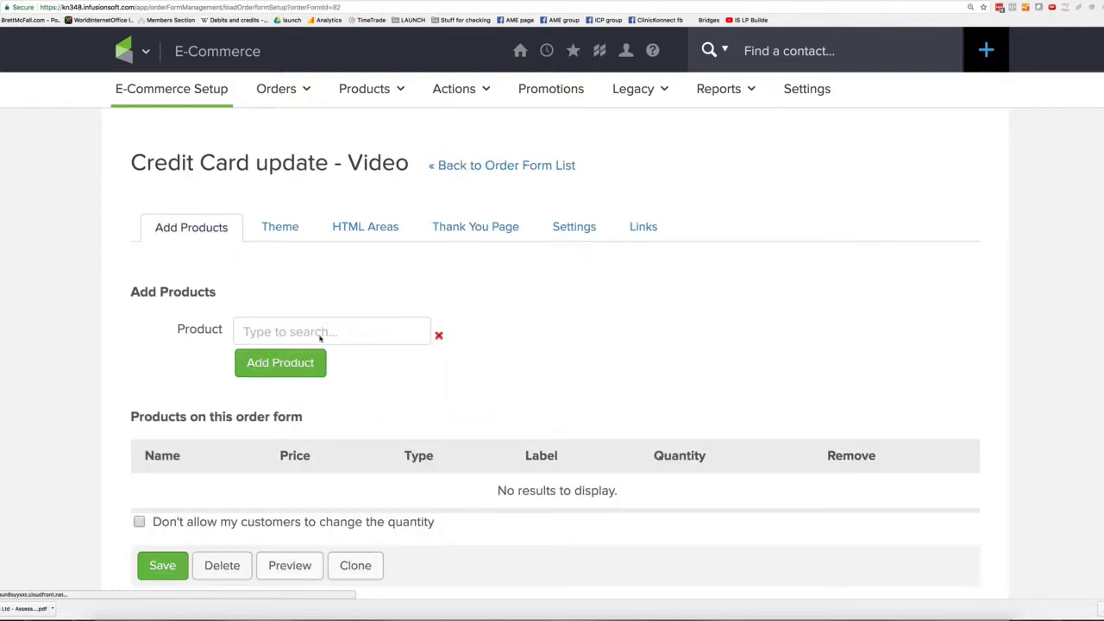
# - Add the product "credit card update - video" to the order form
pyautogui.click(282, 333)
pyautogui.write('credit ca')
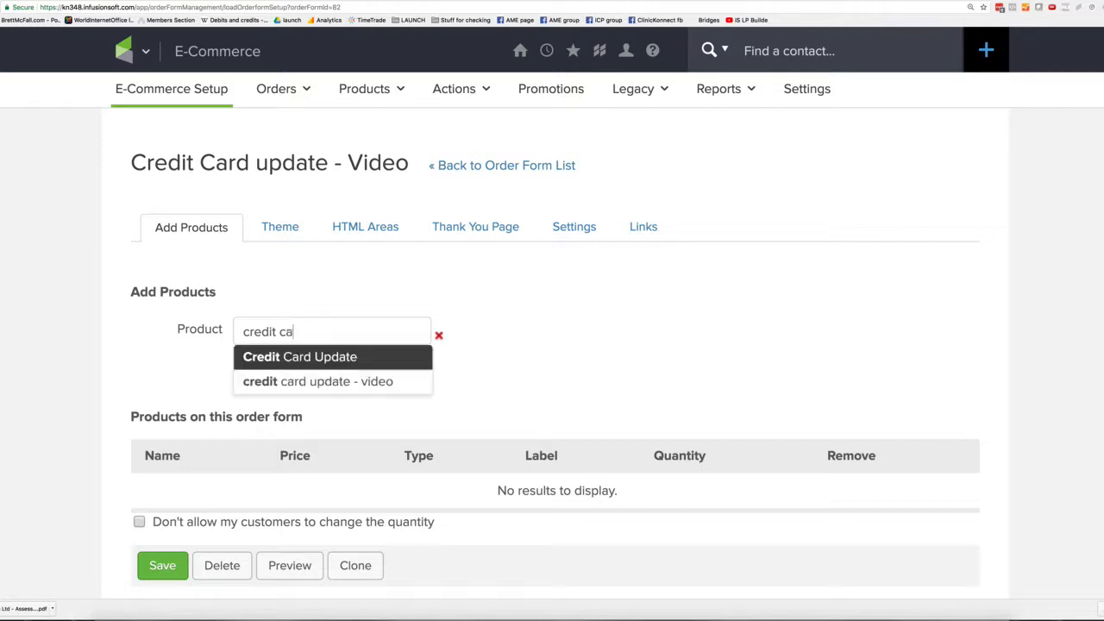
pyautogui.click(310, 382)
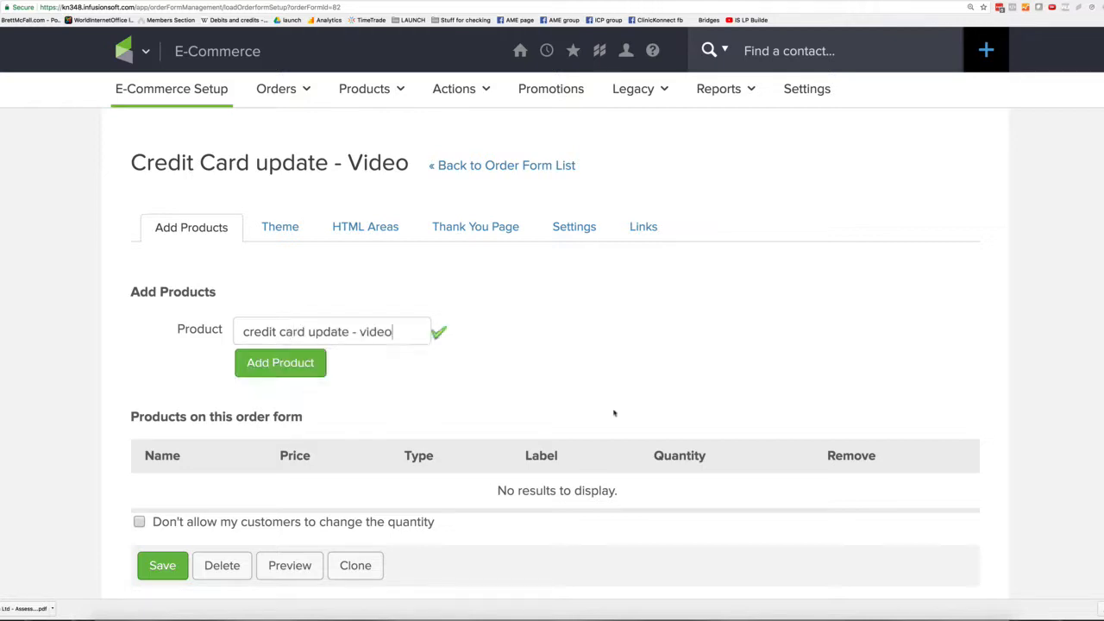
pyautogui.scroll(-1, 579, 348)
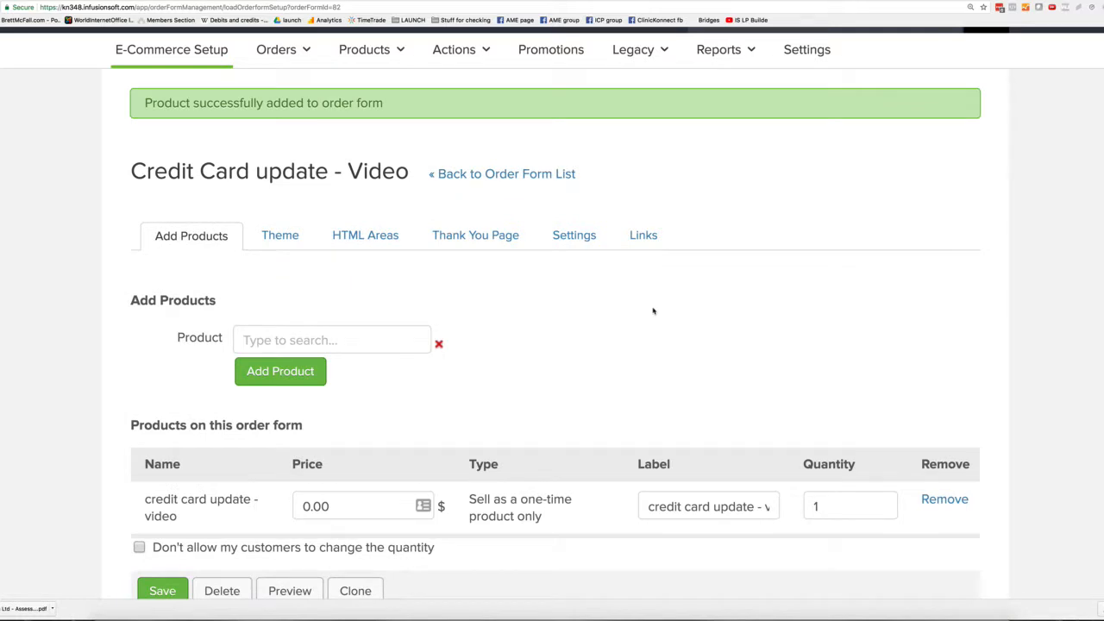
pyautogui.scroll(-2, 555, 439)
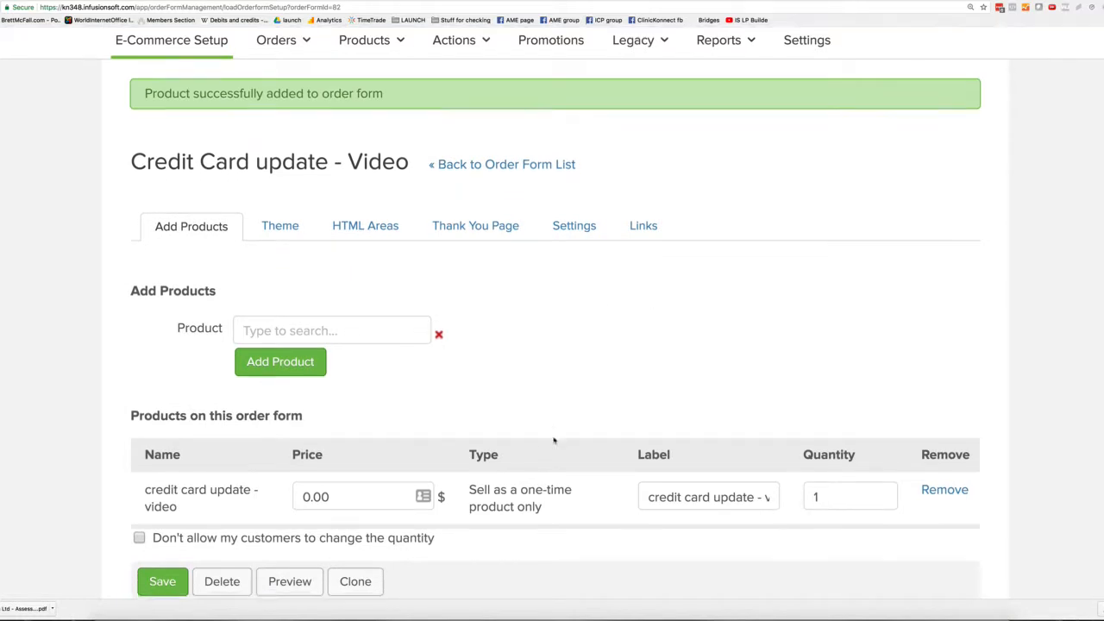
pyautogui.scroll(-1, 552, 440)
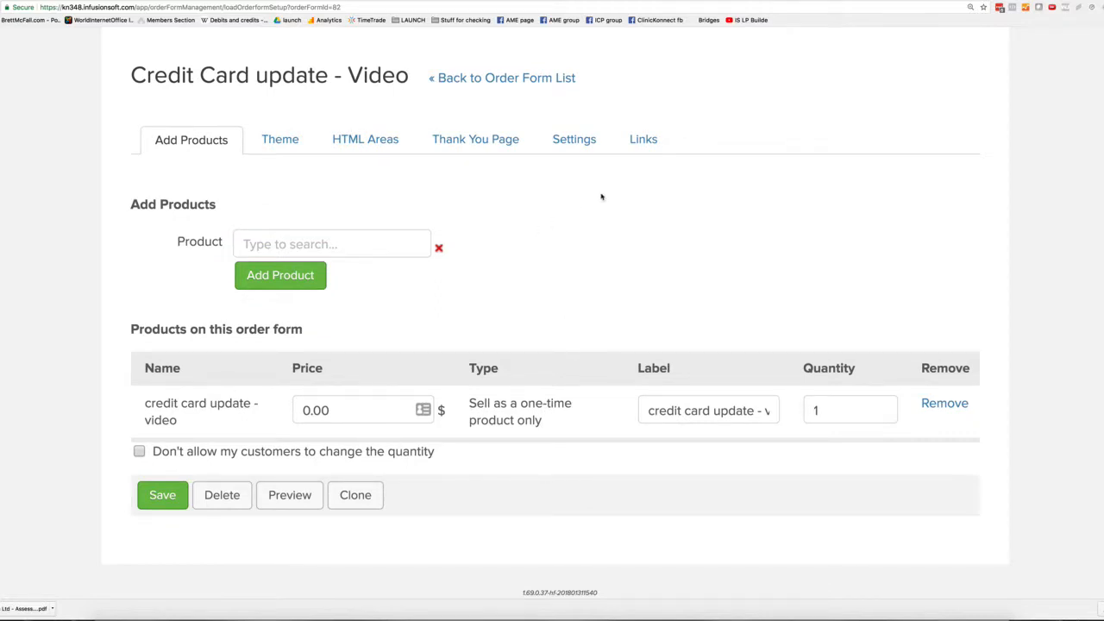
# - Shrink the company logo on the order form's thank you page until it fits inside the editor width
pyautogui.click(464, 141)
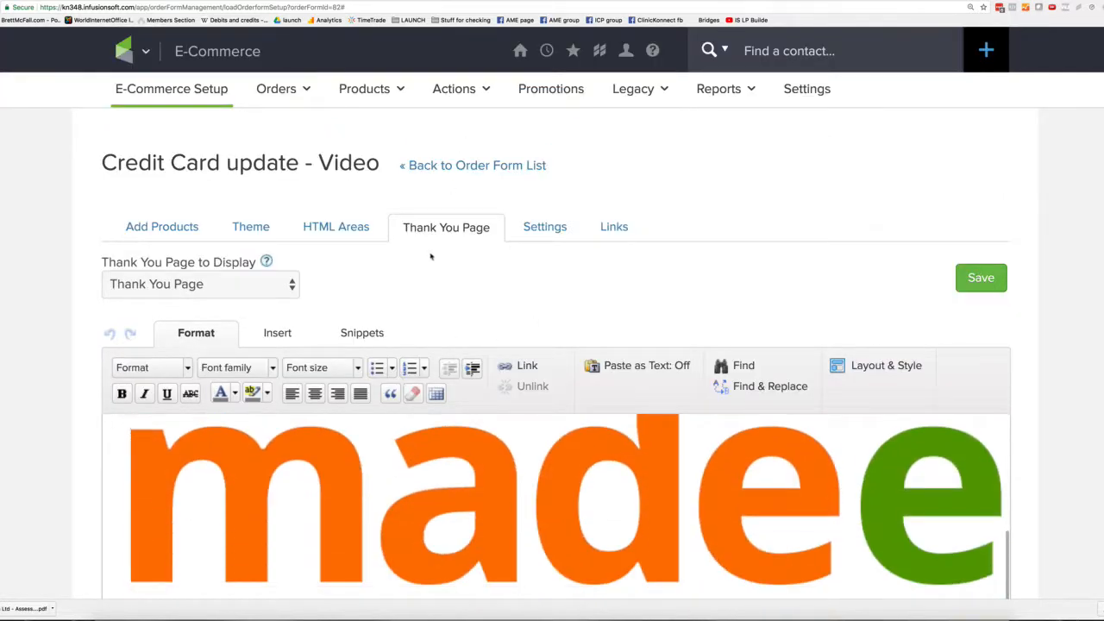
pyautogui.scroll(-3, 509, 285)
pyautogui.scroll(-2, 515, 301)
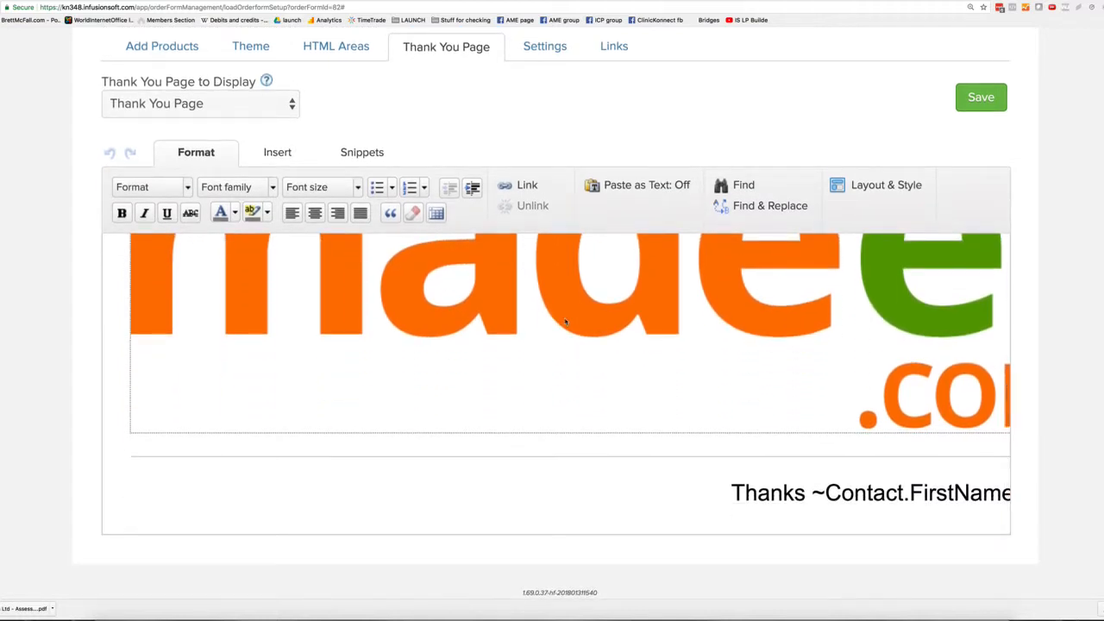
pyautogui.doubleClick(529, 330)
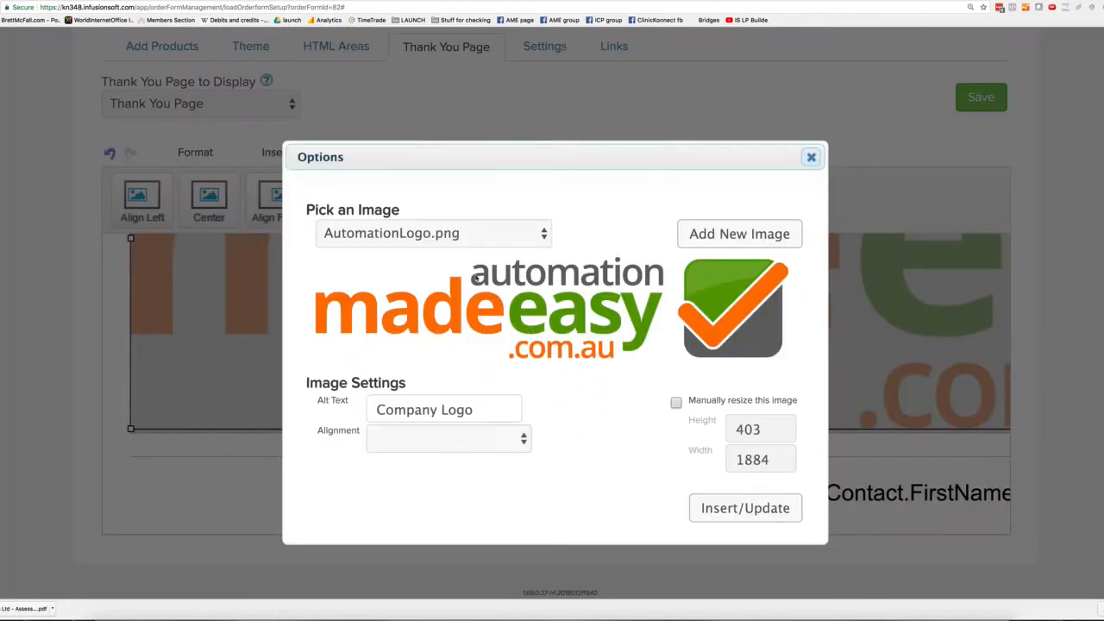
pyautogui.click(757, 514)
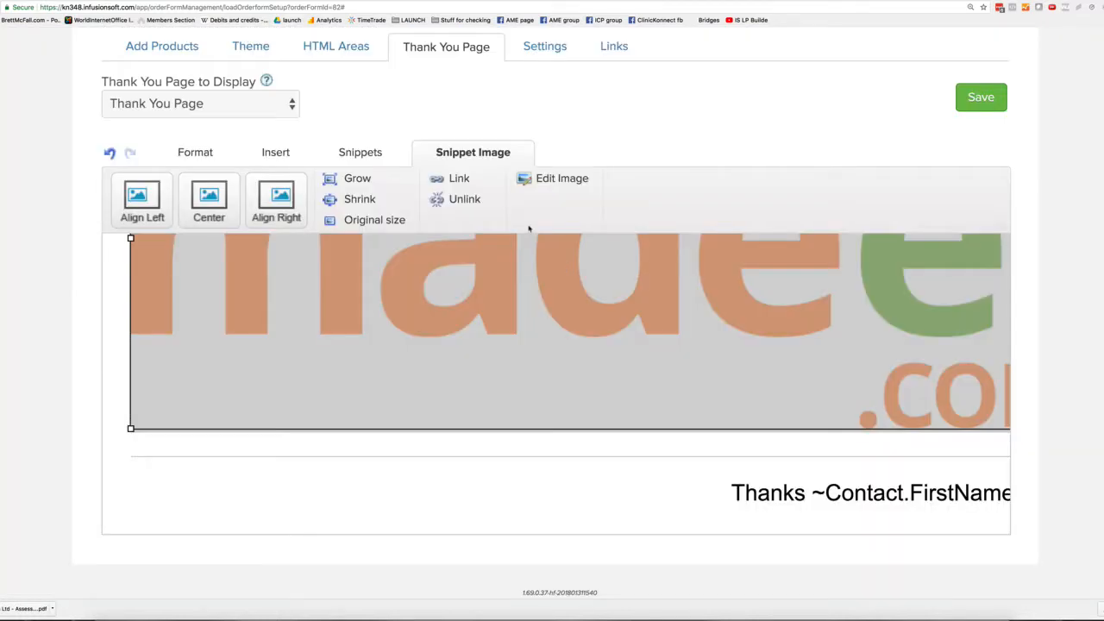
pyautogui.click(360, 200)
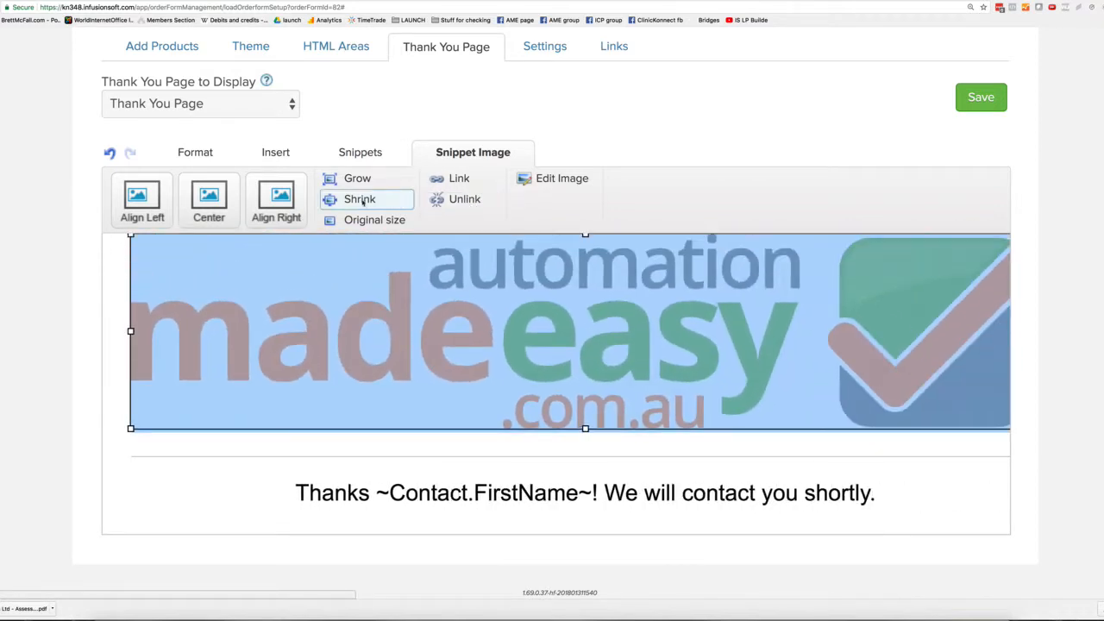
pyautogui.click(363, 201)
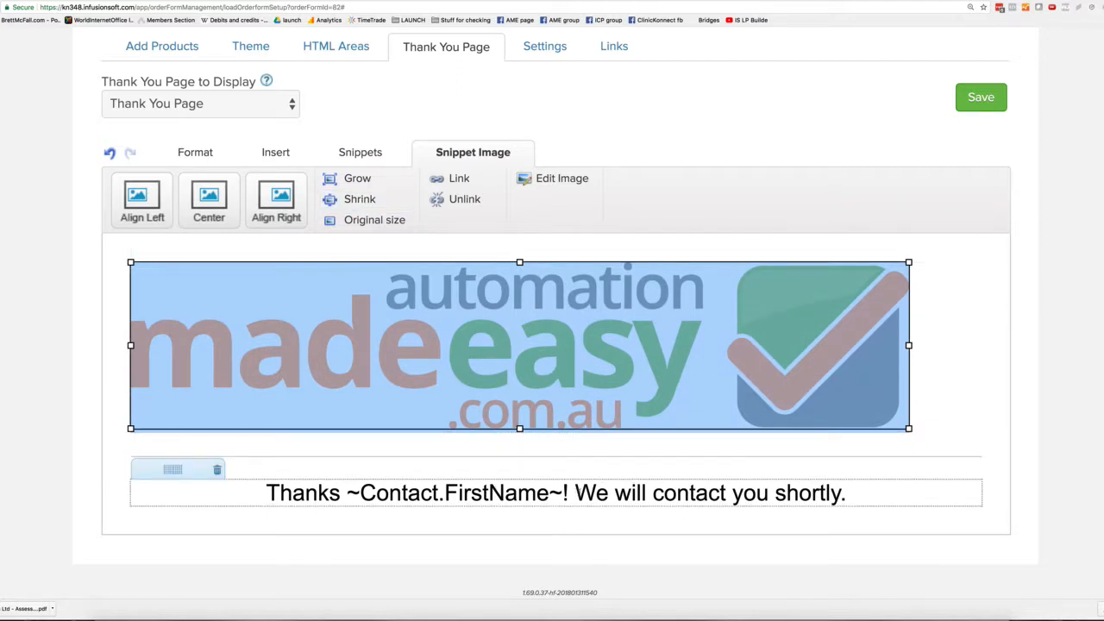
# - Replace "contact you shortly" in the thank you message with "update your purchase card shortly"
pyautogui.moveTo(654, 493); pyautogui.dragTo(841, 492)
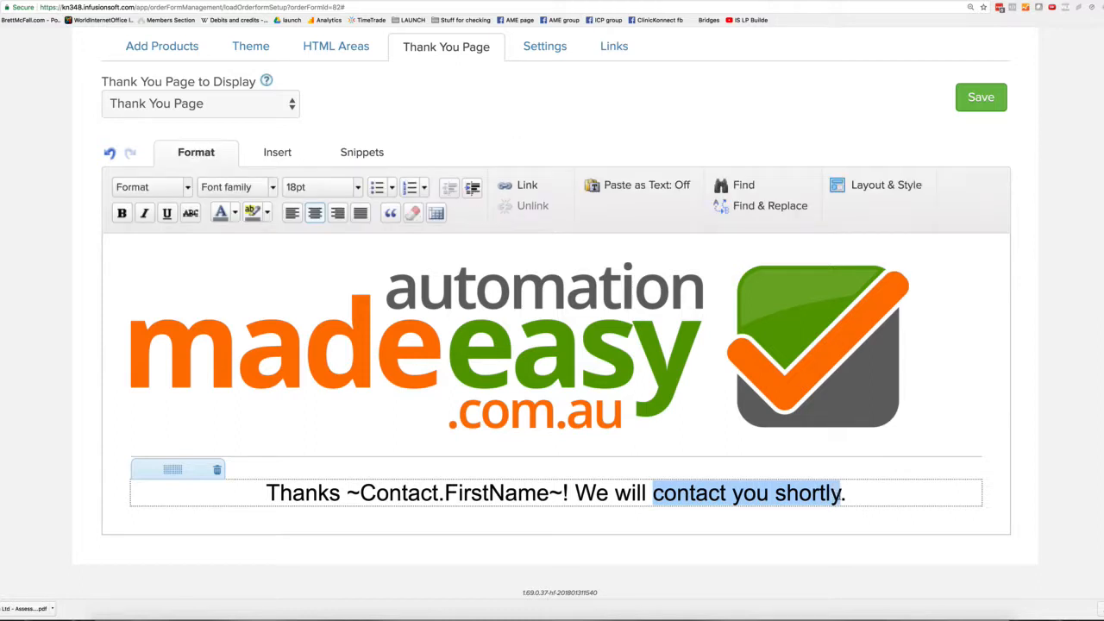
pyautogui.write('update yo')
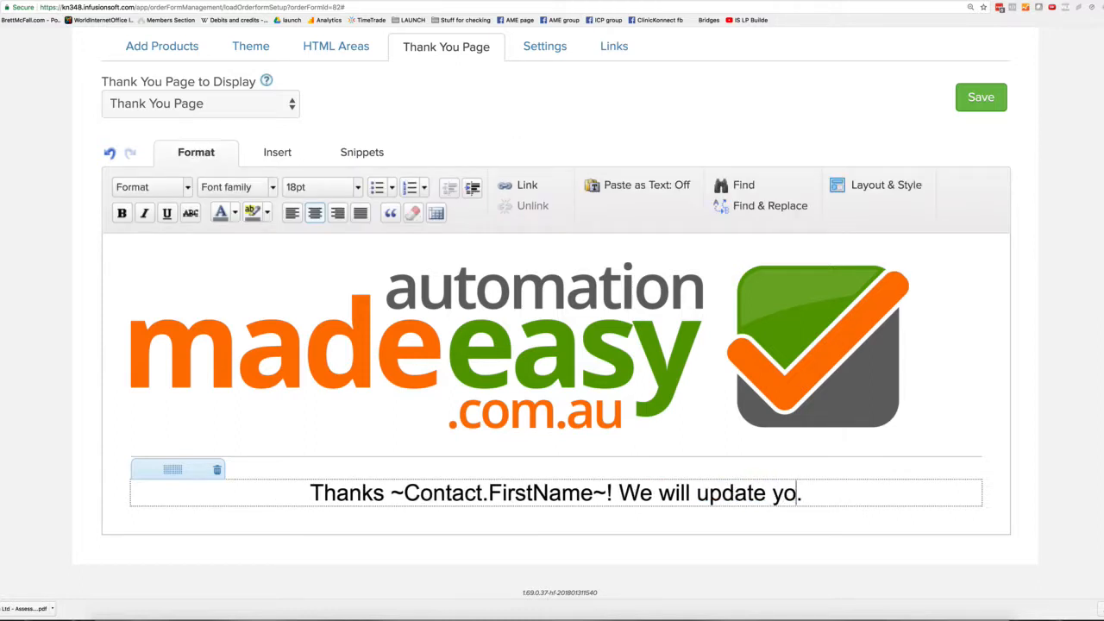
pyautogui.write('ur purch')
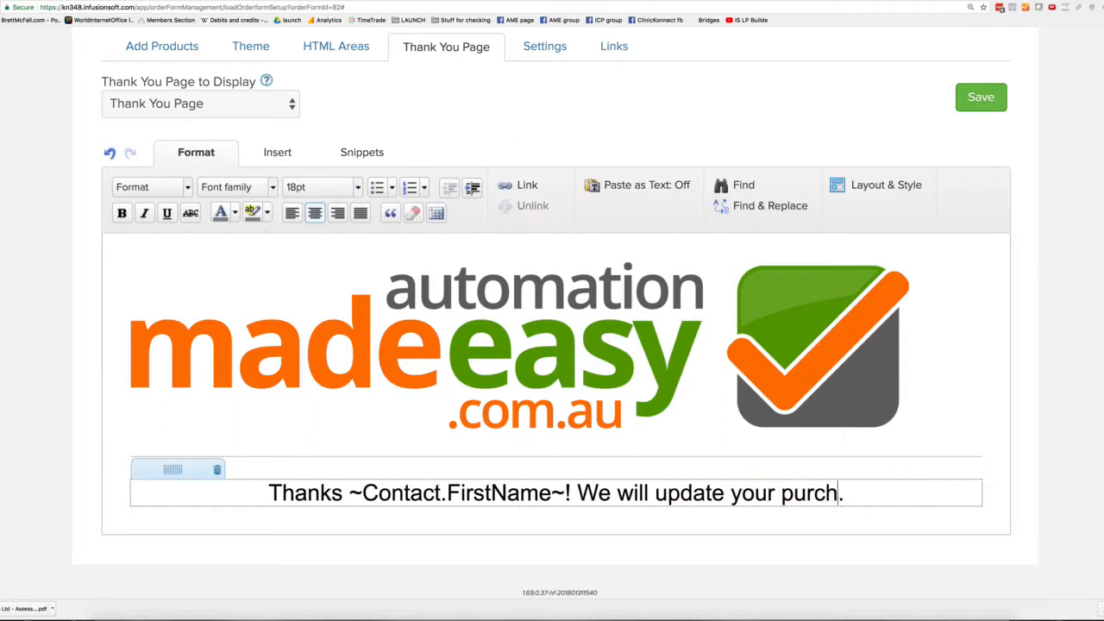
pyautogui.write('ase card ')
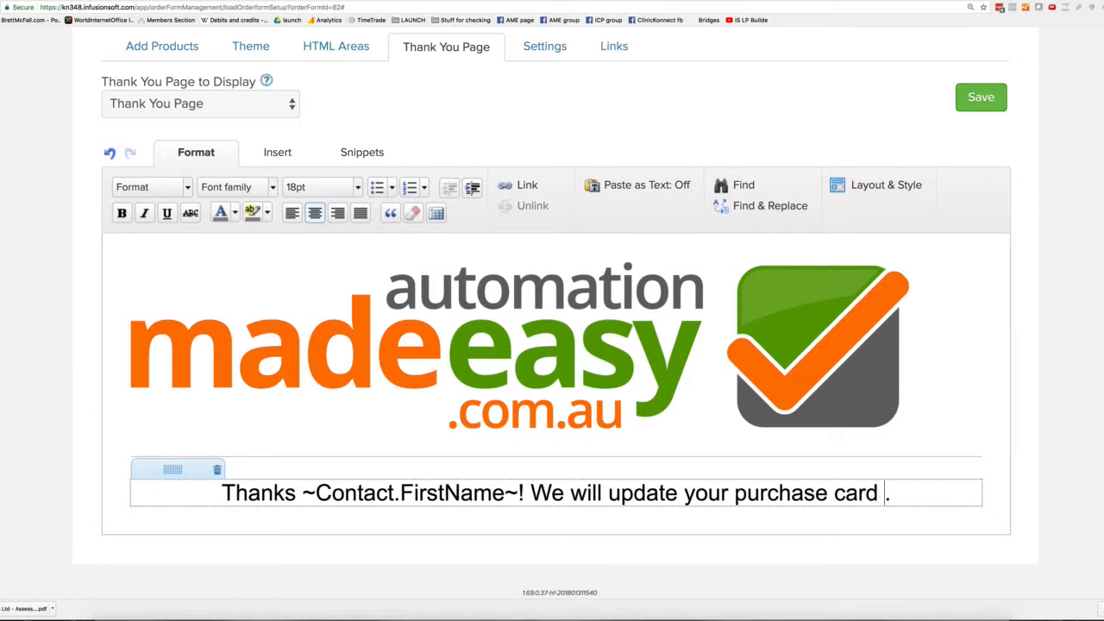
pyautogui.write('shortly')
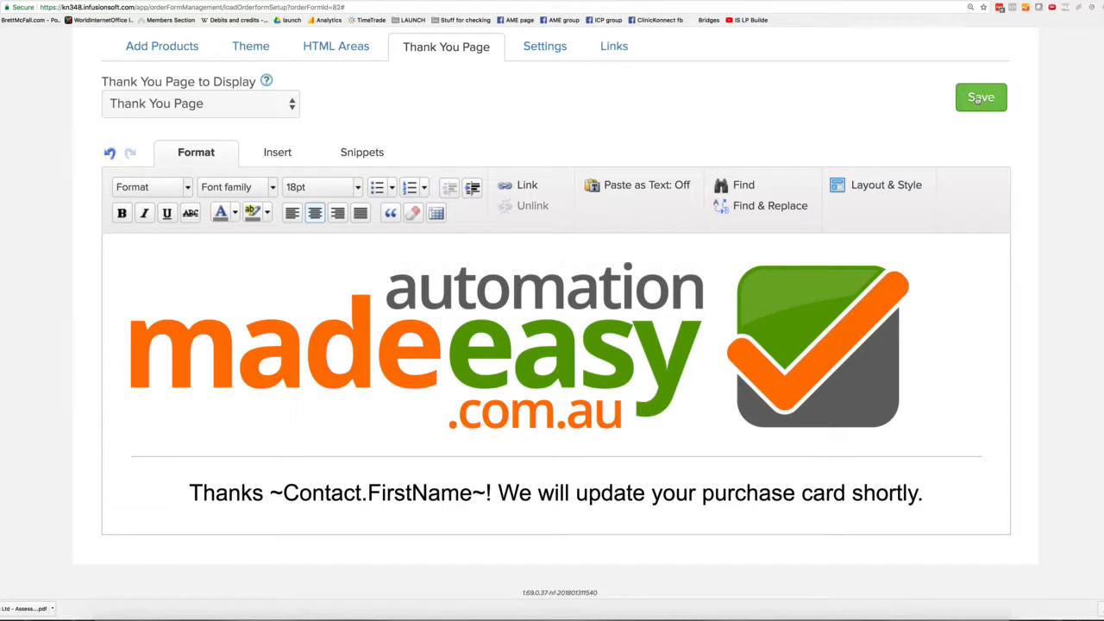
pyautogui.scroll(1, 980, 97)
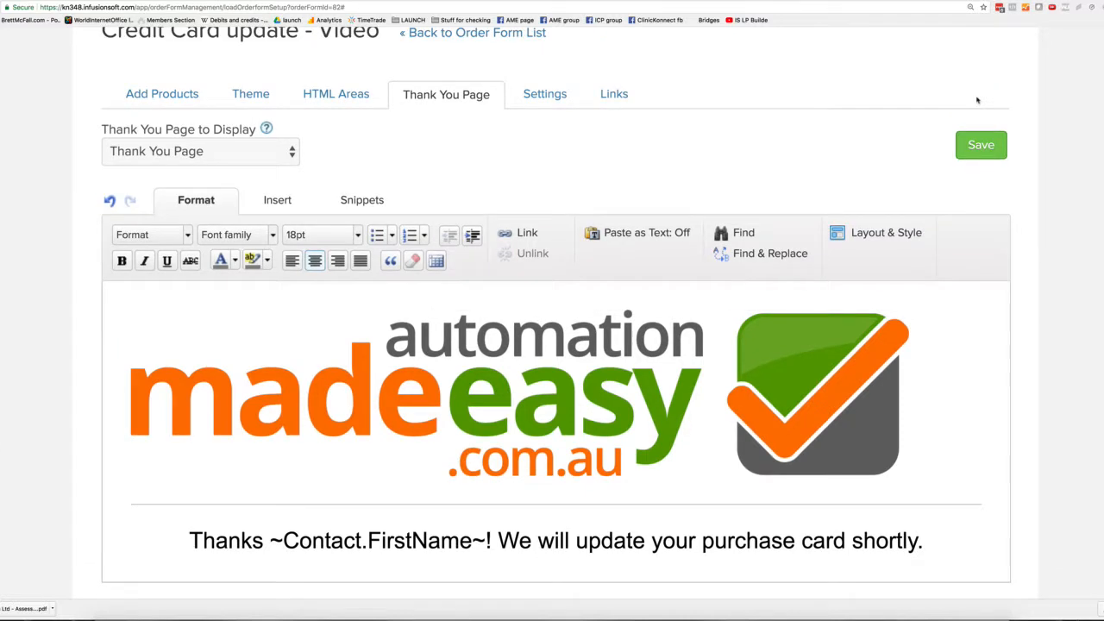
pyautogui.scroll(-1, 977, 100)
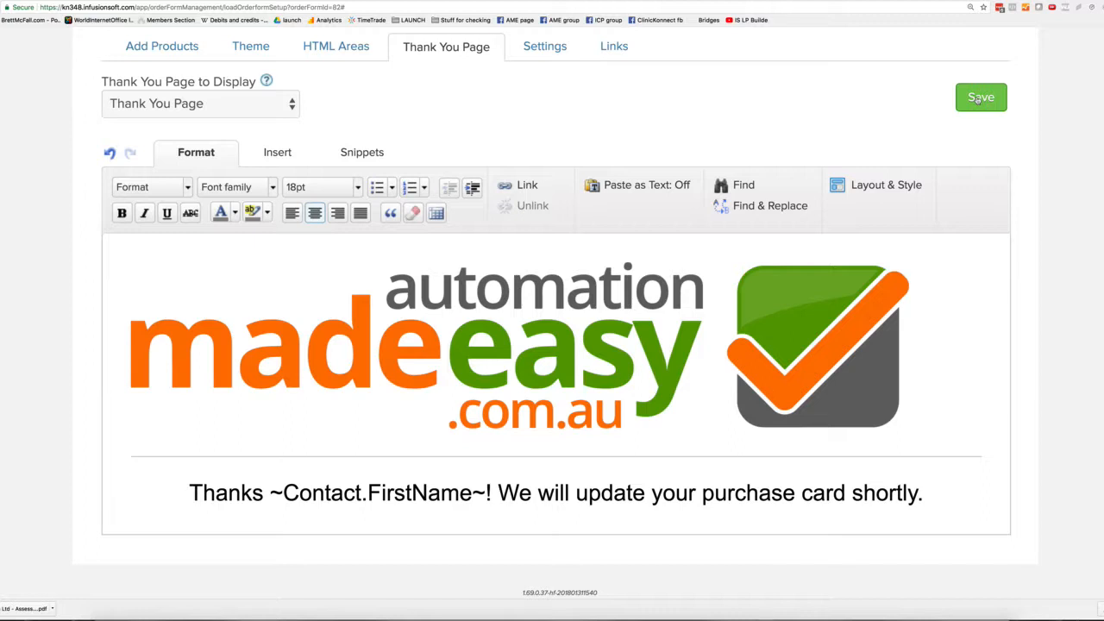
# - View the order form's links and highlight its custom URL
pyautogui.click(618, 48)
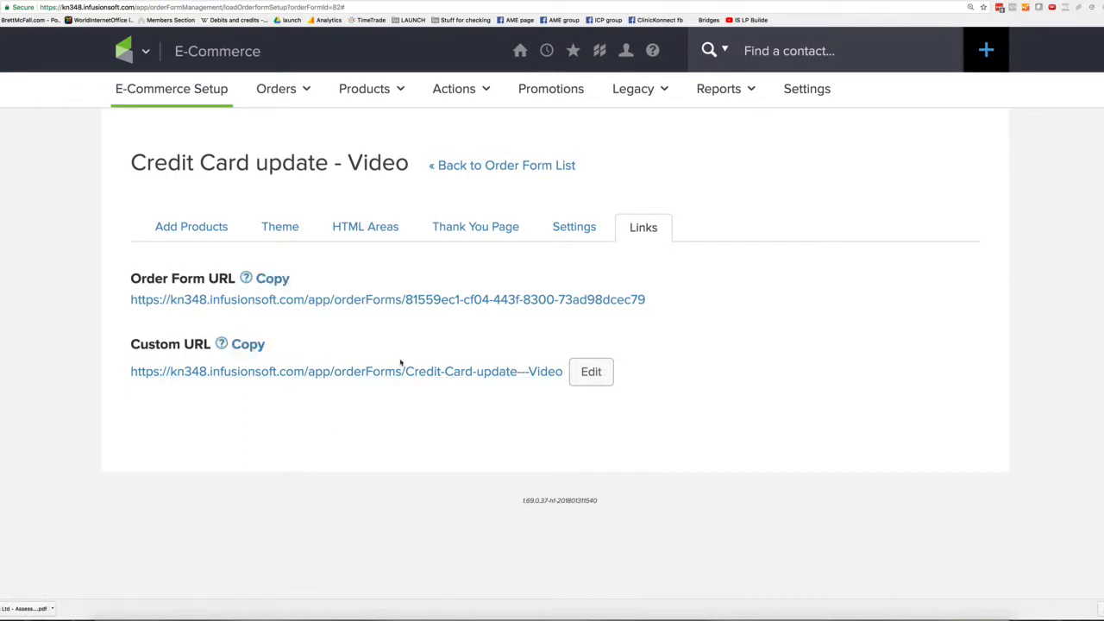
pyautogui.moveTo(567, 373); pyautogui.dragTo(132, 383)
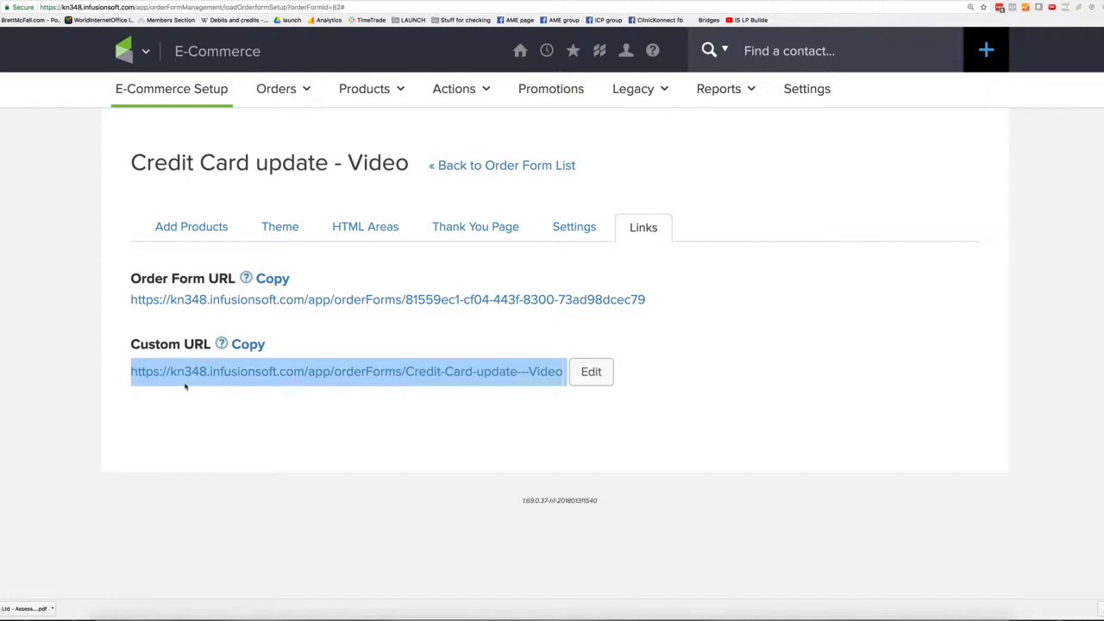
pyautogui.click(477, 457)
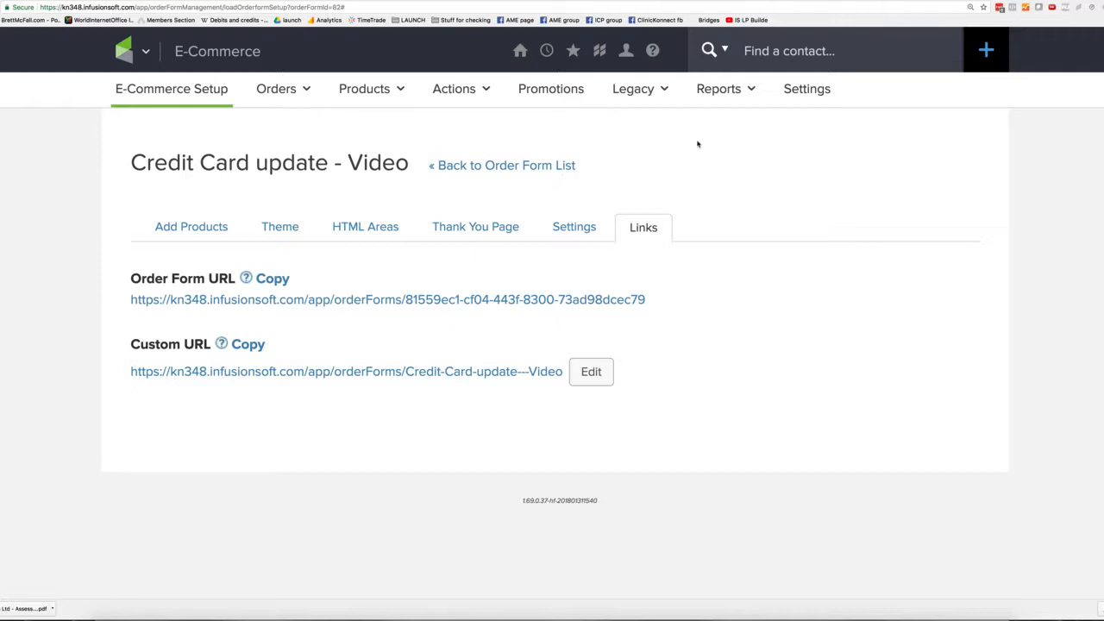
# - Add a billing automation trigger for credit card autocharge attempts that fires on the first failure for the invoice
pyautogui.moveTo(127, 50)
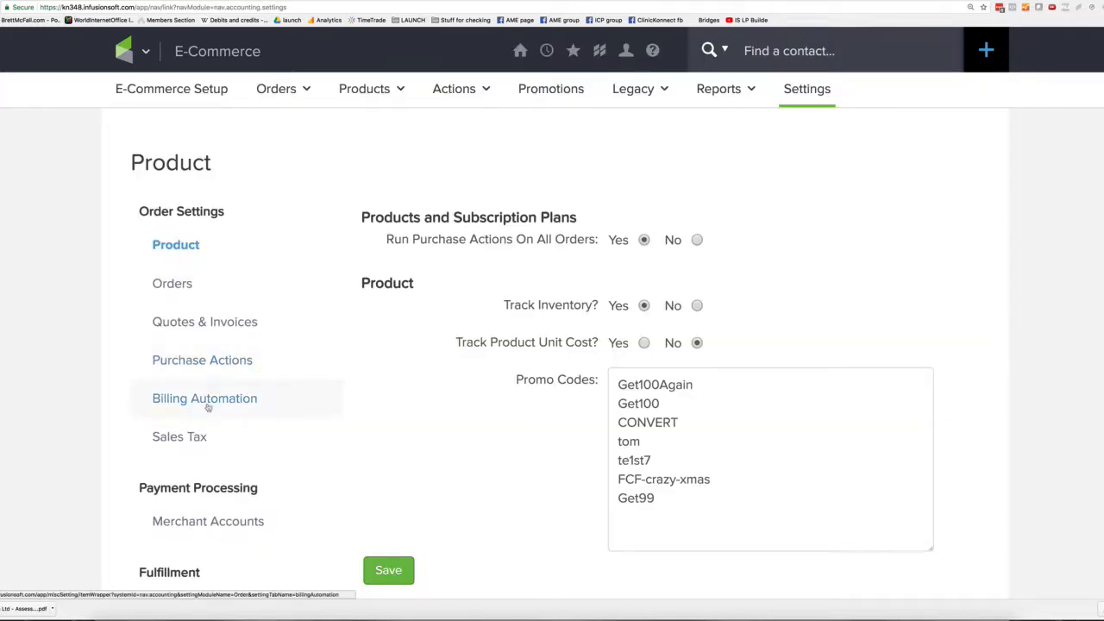
pyautogui.click(220, 403)
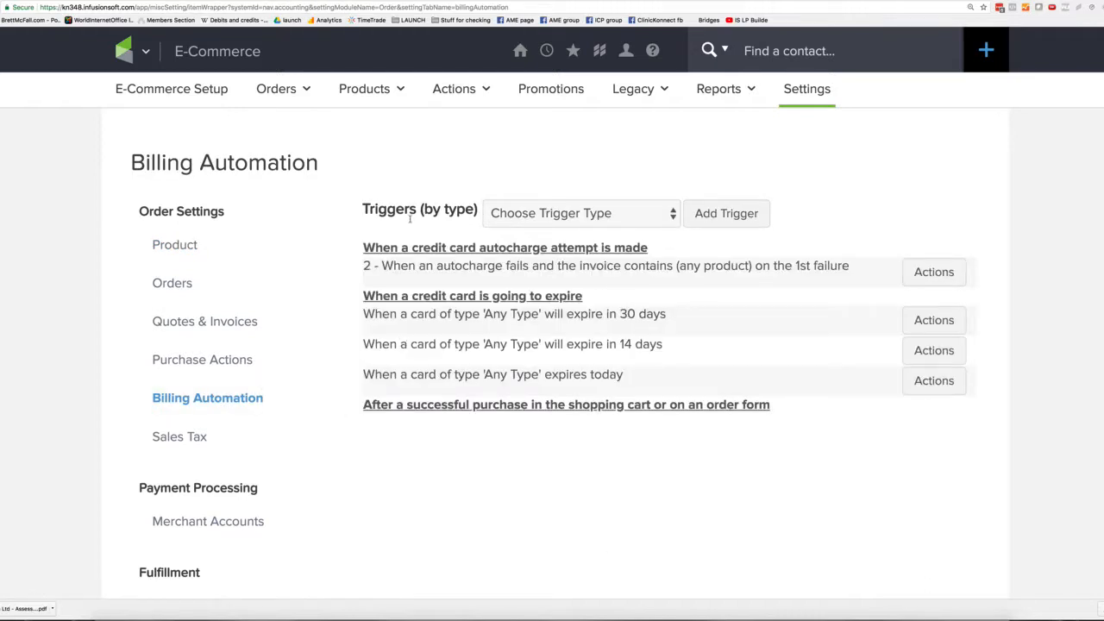
pyautogui.click(656, 218)
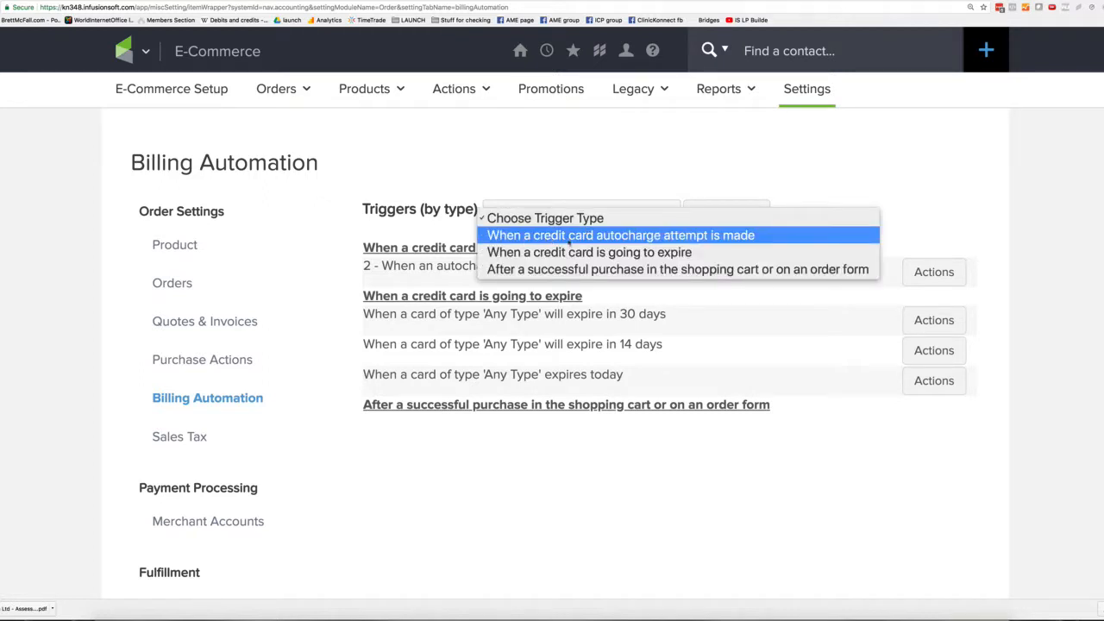
pyautogui.click(735, 236)
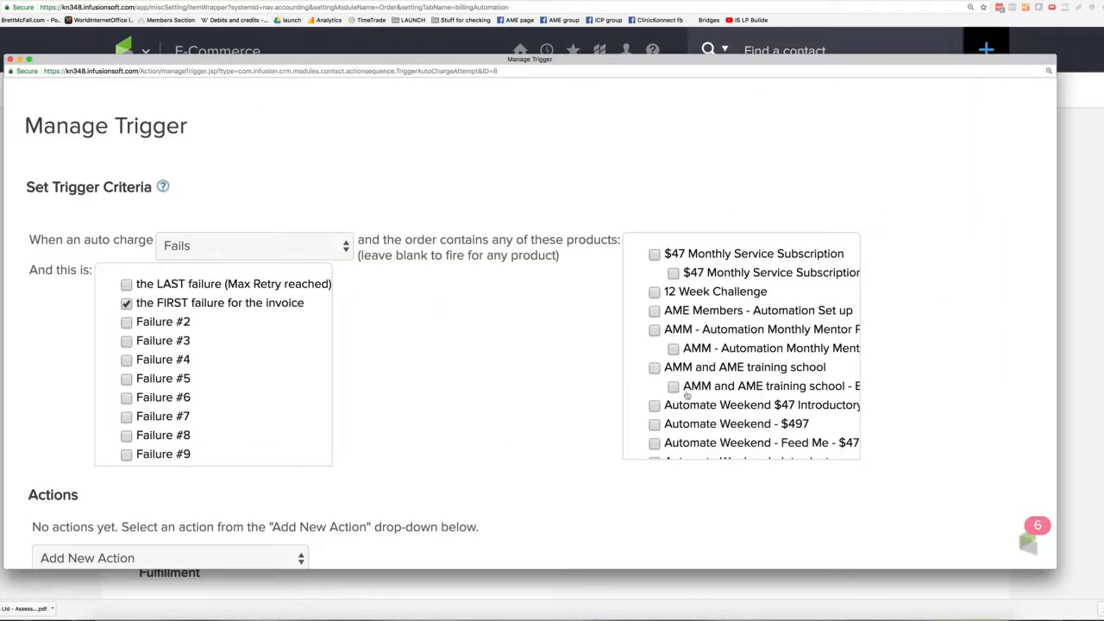
# - Limit the trigger to the Automation Made Easy Subs test subscription plan billed every 30 days for 360 days, leaving its parent product unselected
pyautogui.scroll(-5, 673, 335)
pyautogui.scroll(-4, 669, 333)
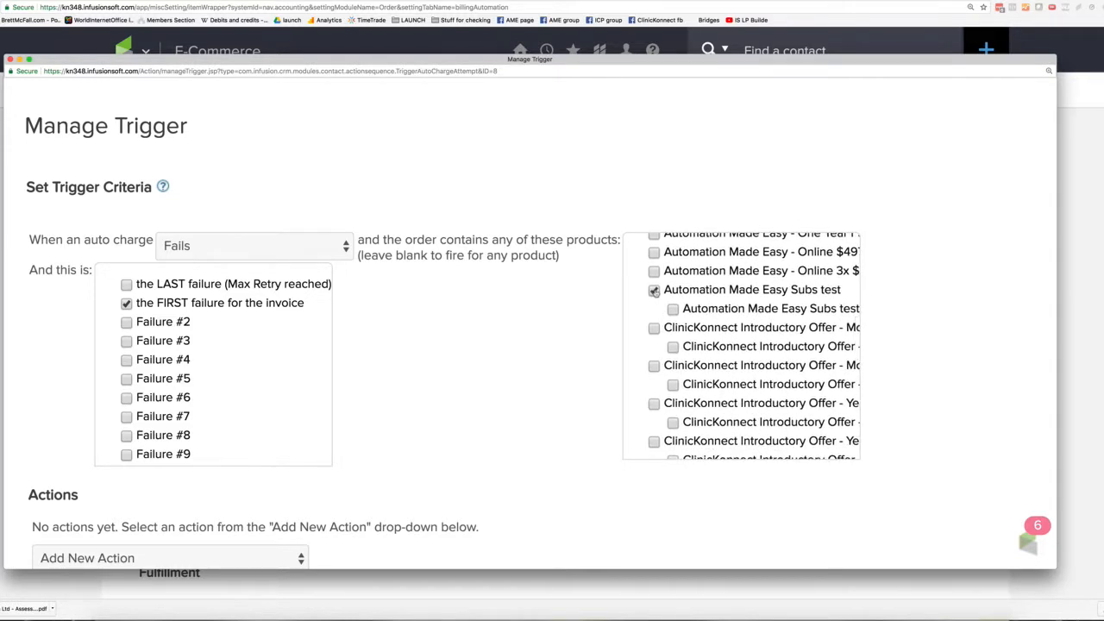
pyautogui.hscroll(5, 678, 302)
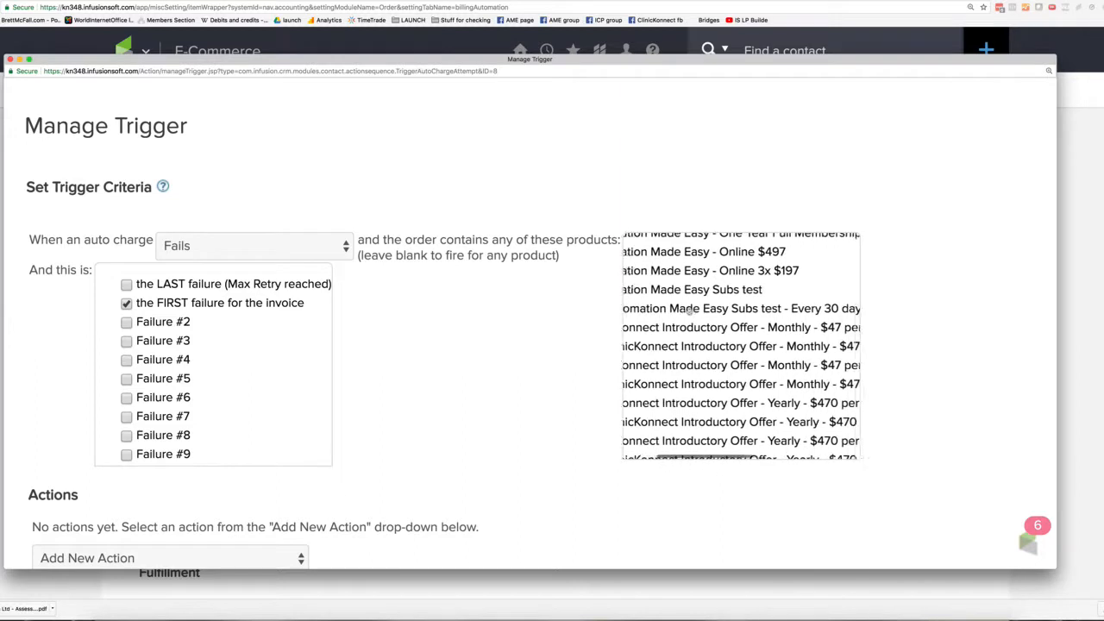
pyautogui.hscroll(3, 690, 311)
pyautogui.hscroll(-6, 681, 303)
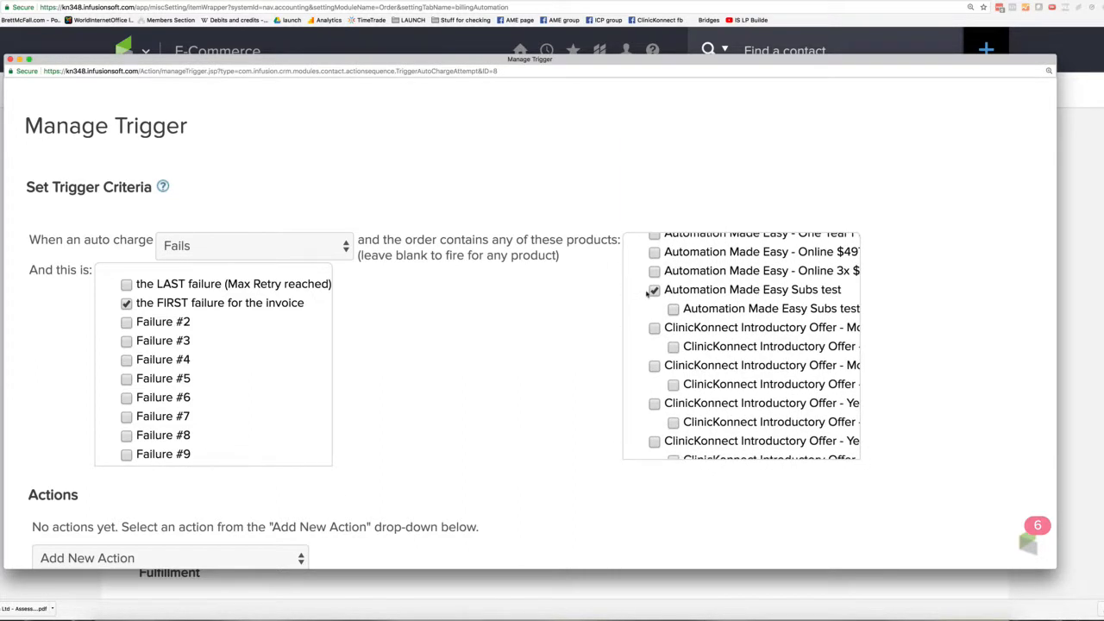
pyautogui.click(654, 290)
pyautogui.hscroll(3, 674, 312)
pyautogui.hscroll(-3, 674, 314)
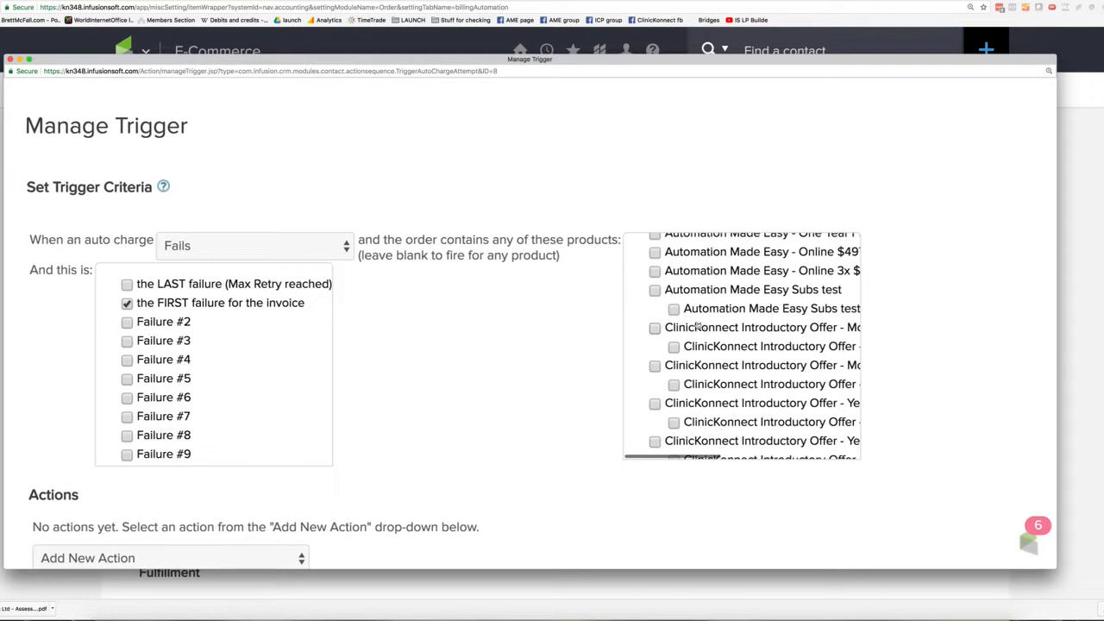
pyautogui.hscroll(4, 729, 340)
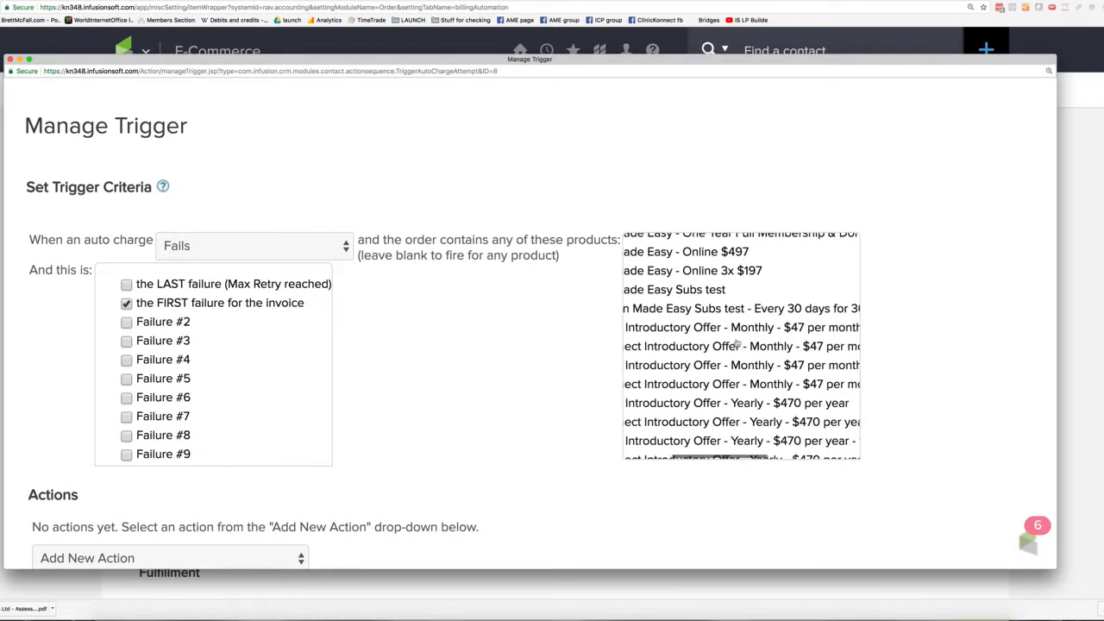
pyautogui.hscroll(3, 744, 322)
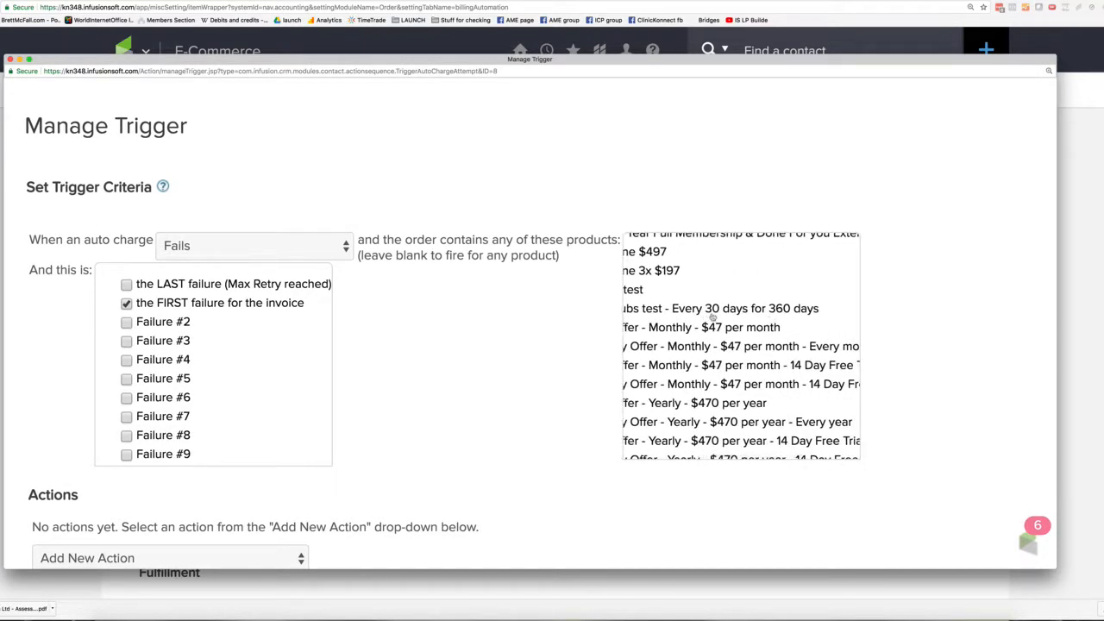
pyautogui.hscroll(-4, 705, 326)
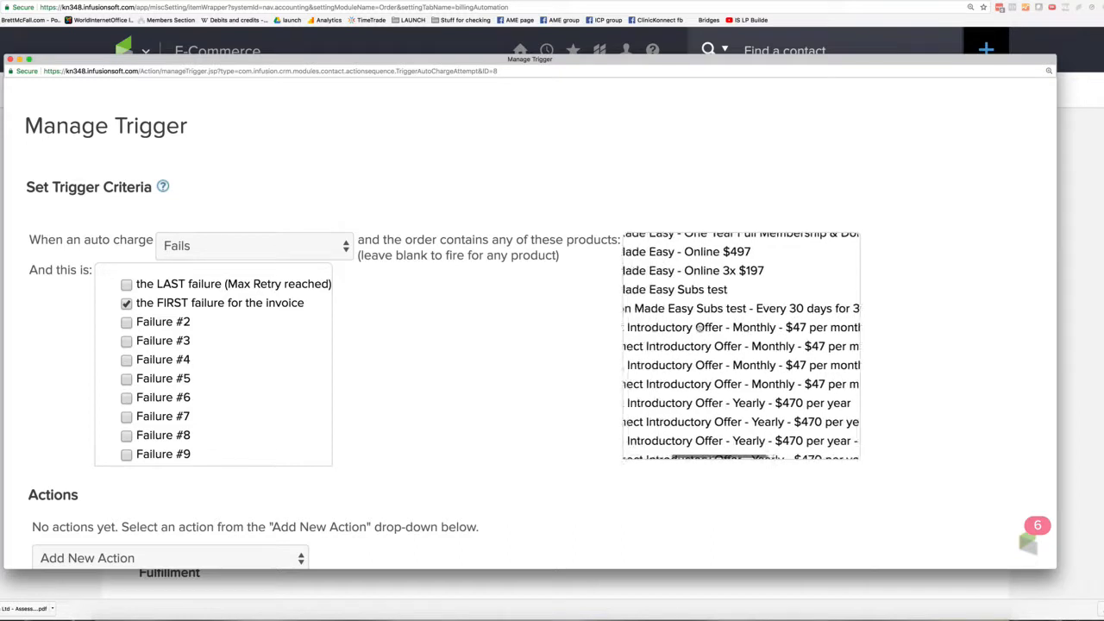
pyautogui.hscroll(-3, 706, 328)
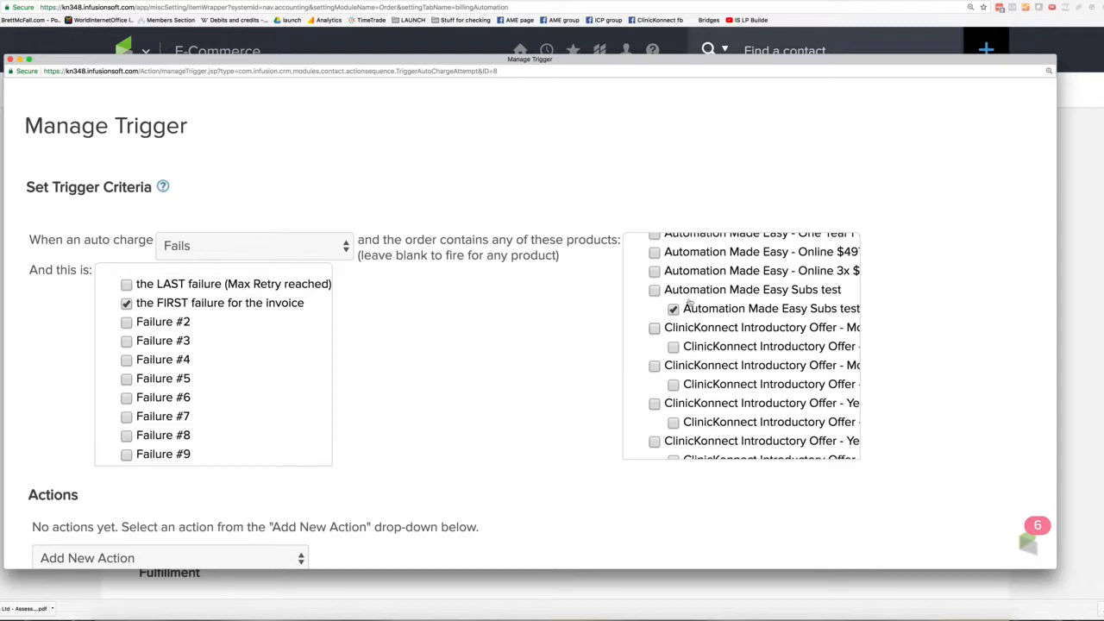
# - Add an Apply/Remove tag action to the first-failure trigger
pyautogui.scroll(-3, 550, 364)
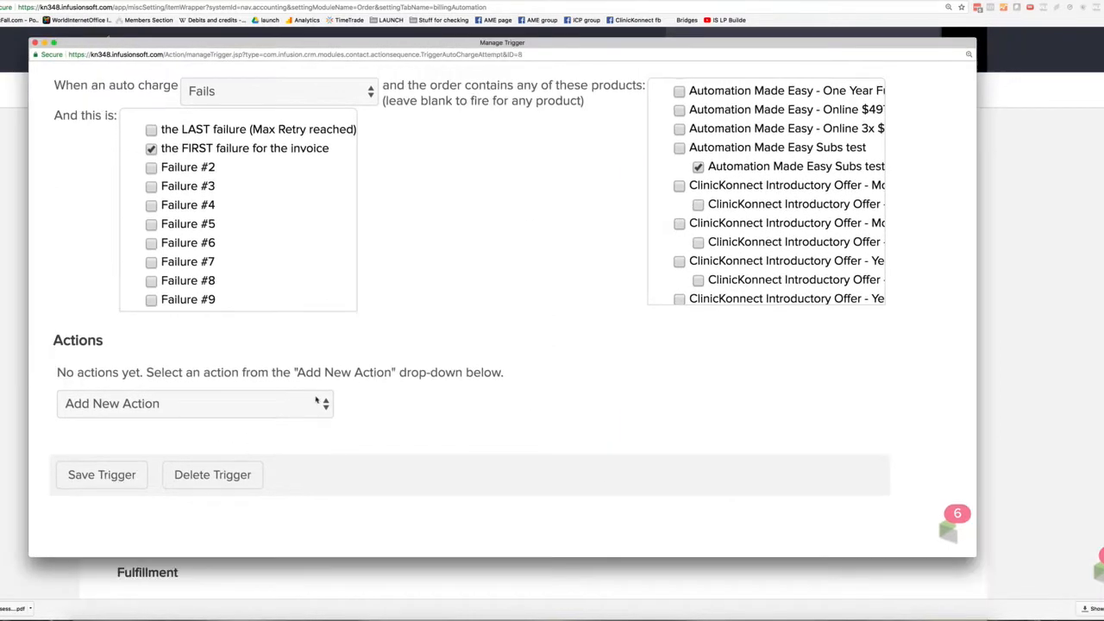
pyautogui.click(298, 417)
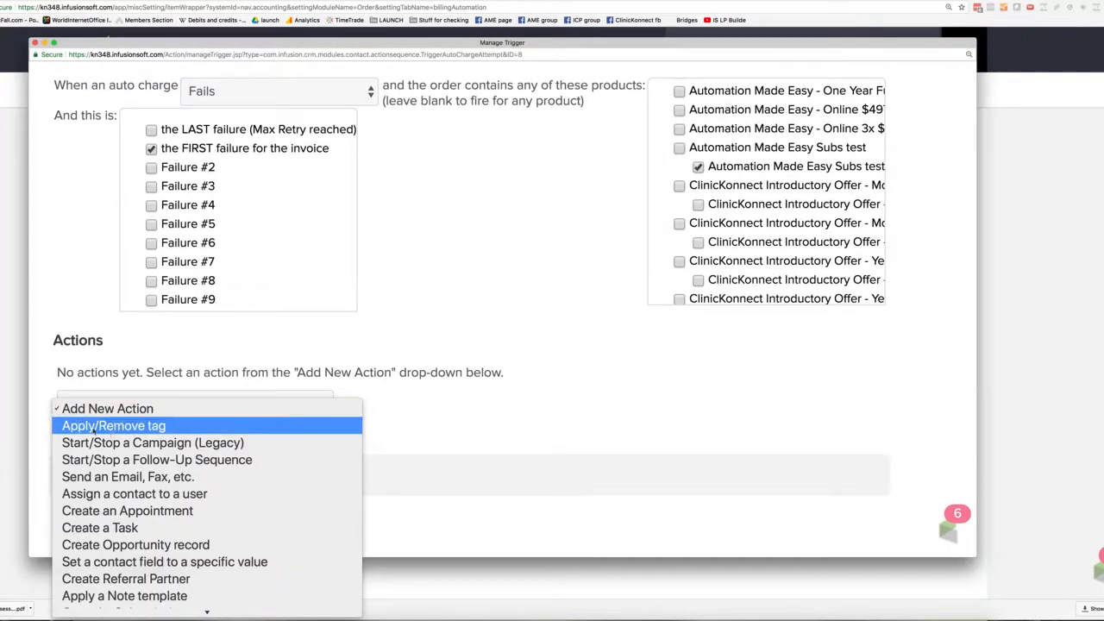
pyautogui.click(125, 427)
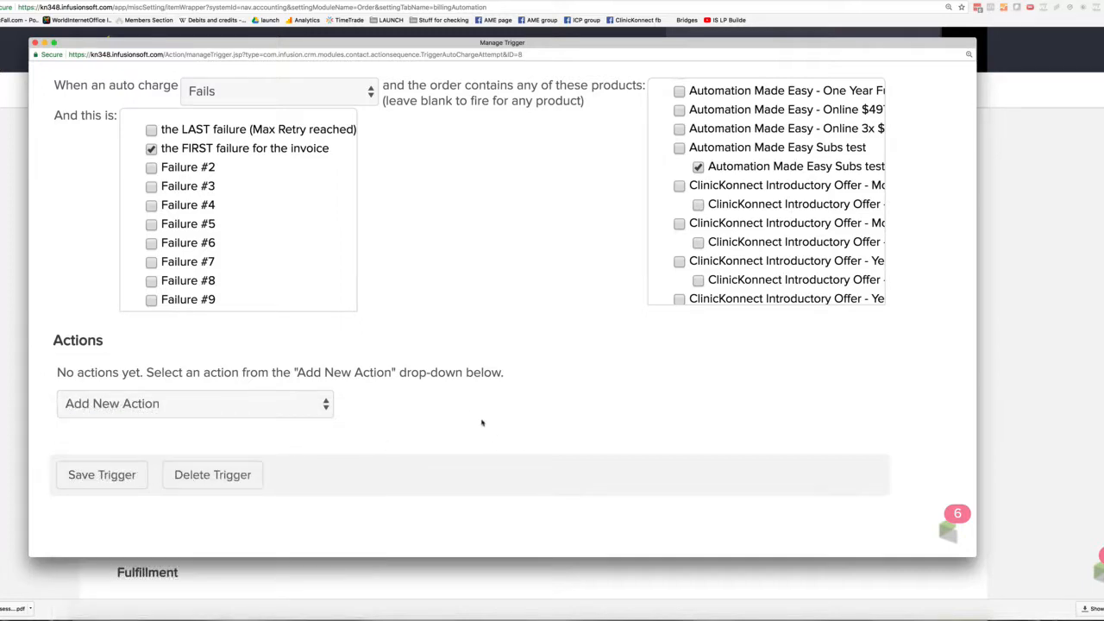
pyautogui.scroll(-6, 750, 400)
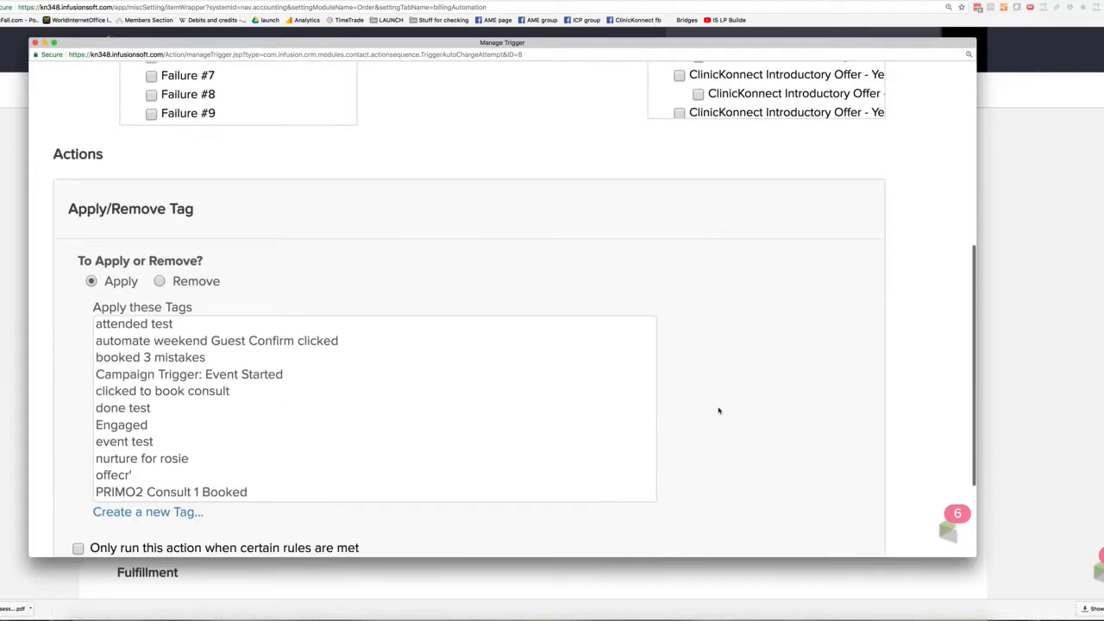
# - Create the tag "1st decline - video" in the Campaign Trigger category and save it as the tag the action applies
pyautogui.click(177, 371)
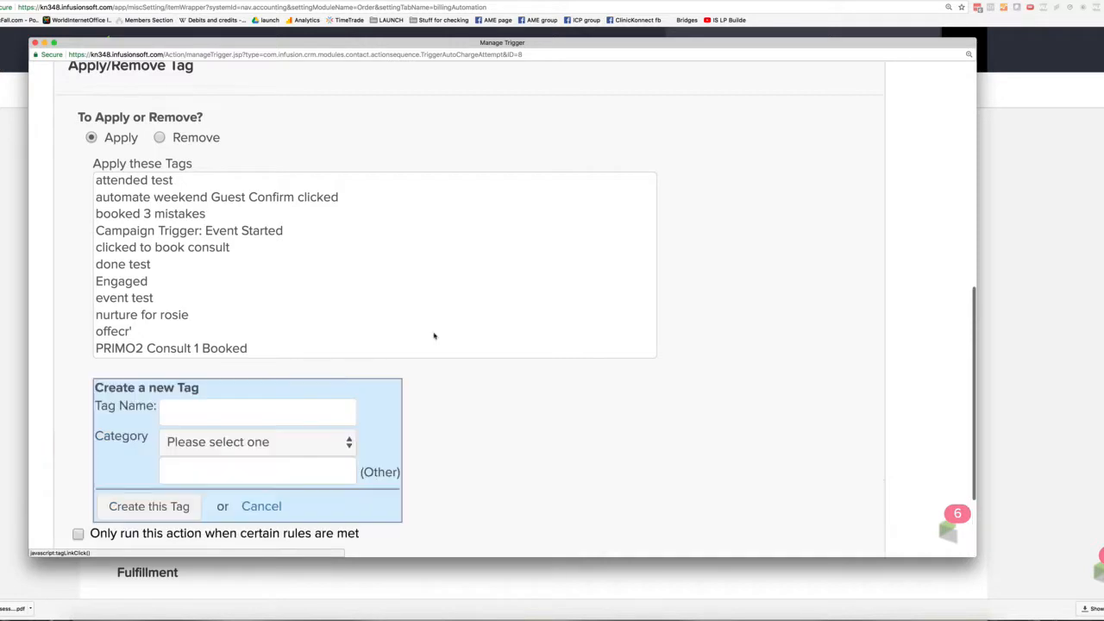
pyautogui.click(199, 413)
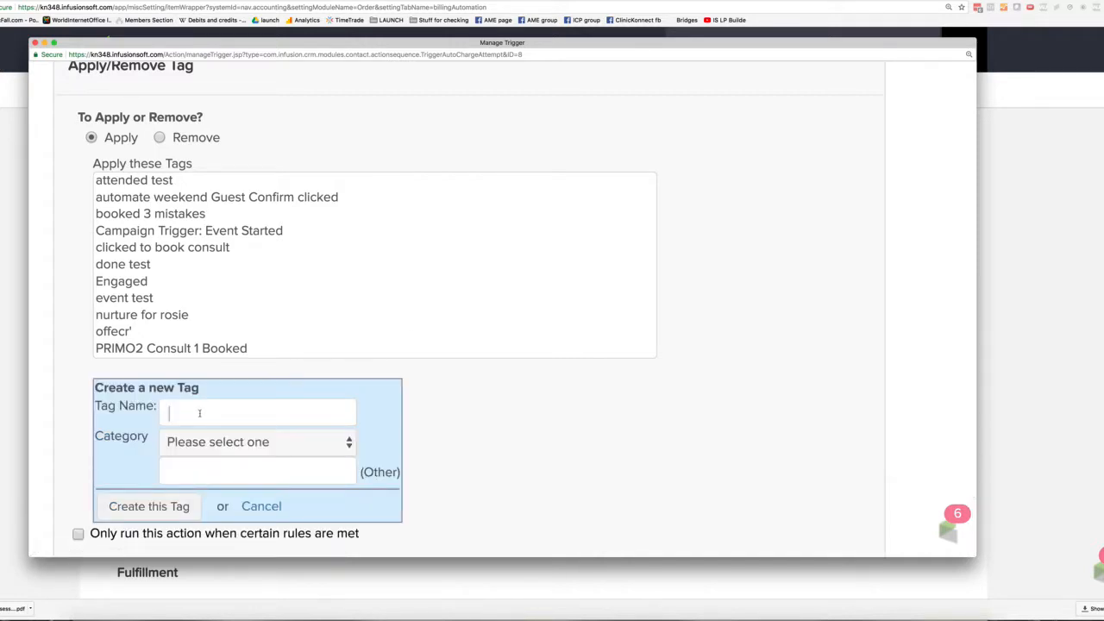
pyautogui.write('1st decline - video')
pyautogui.click(206, 437)
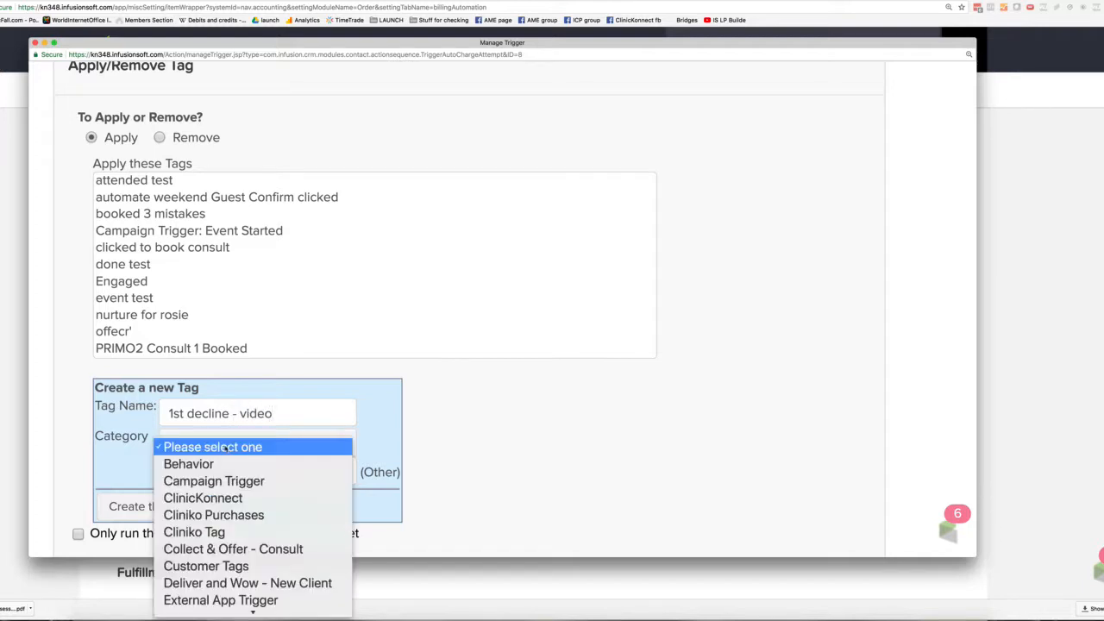
pyautogui.click(217, 482)
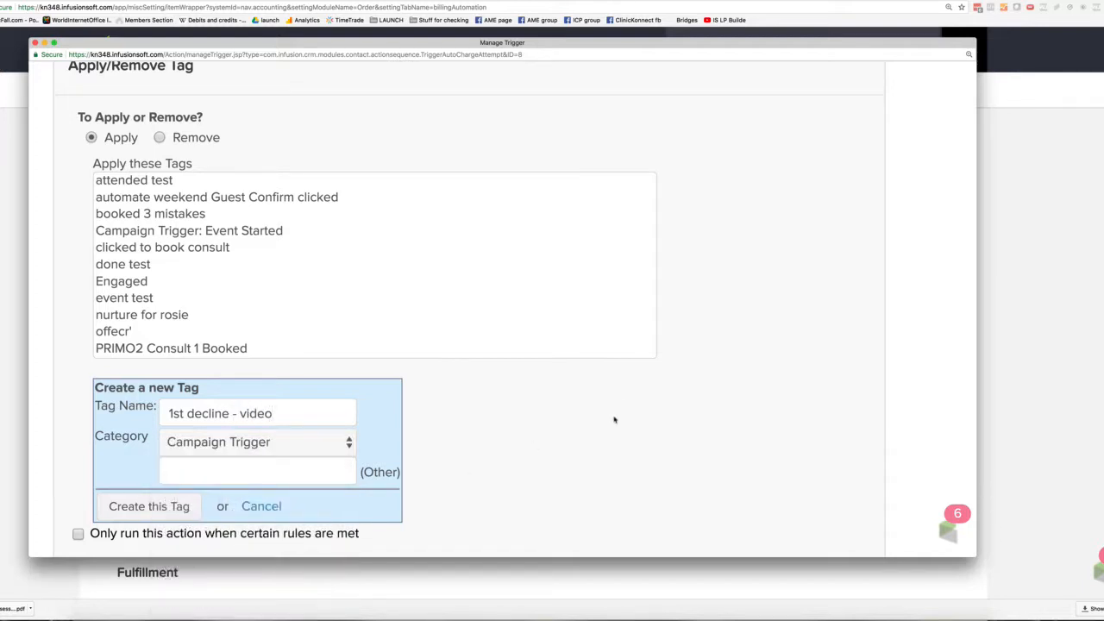
pyautogui.scroll(-3, 615, 420)
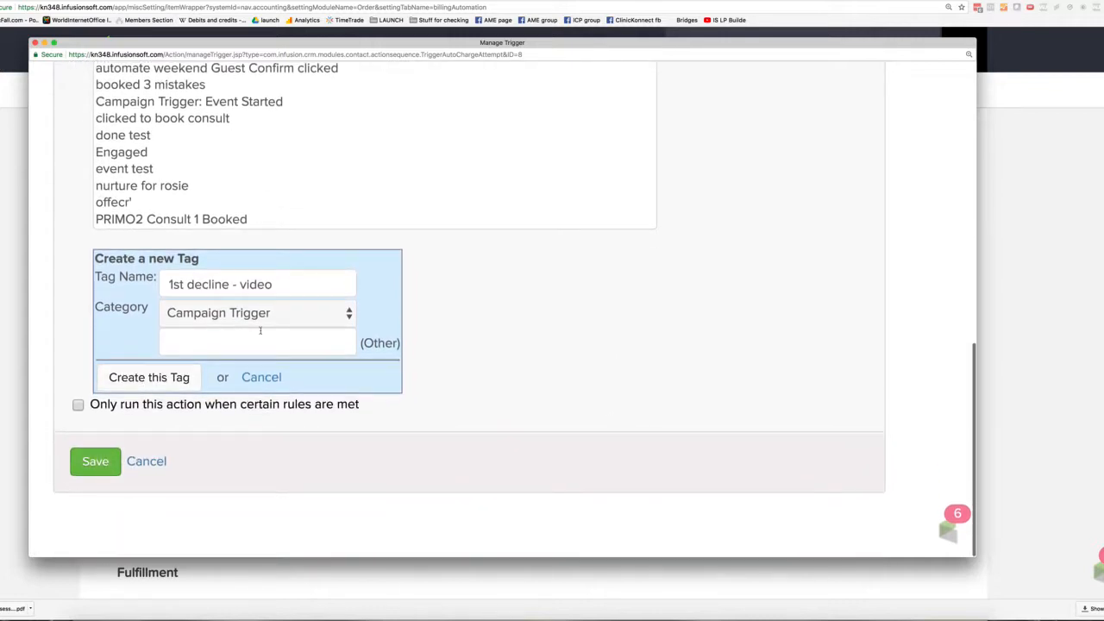
pyautogui.click(148, 378)
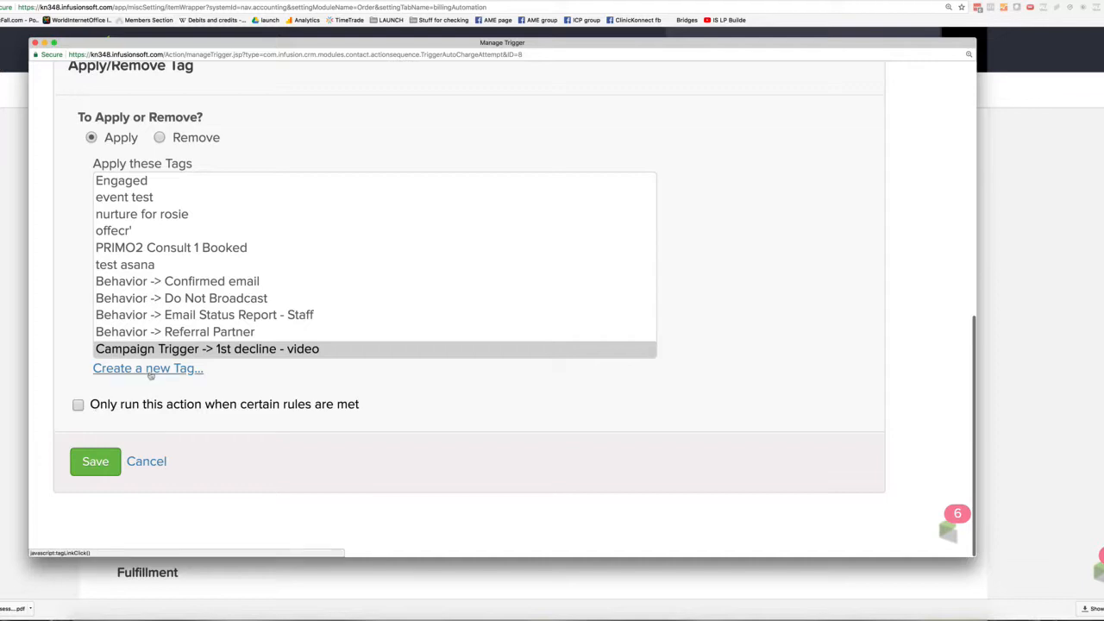
pyautogui.click(94, 468)
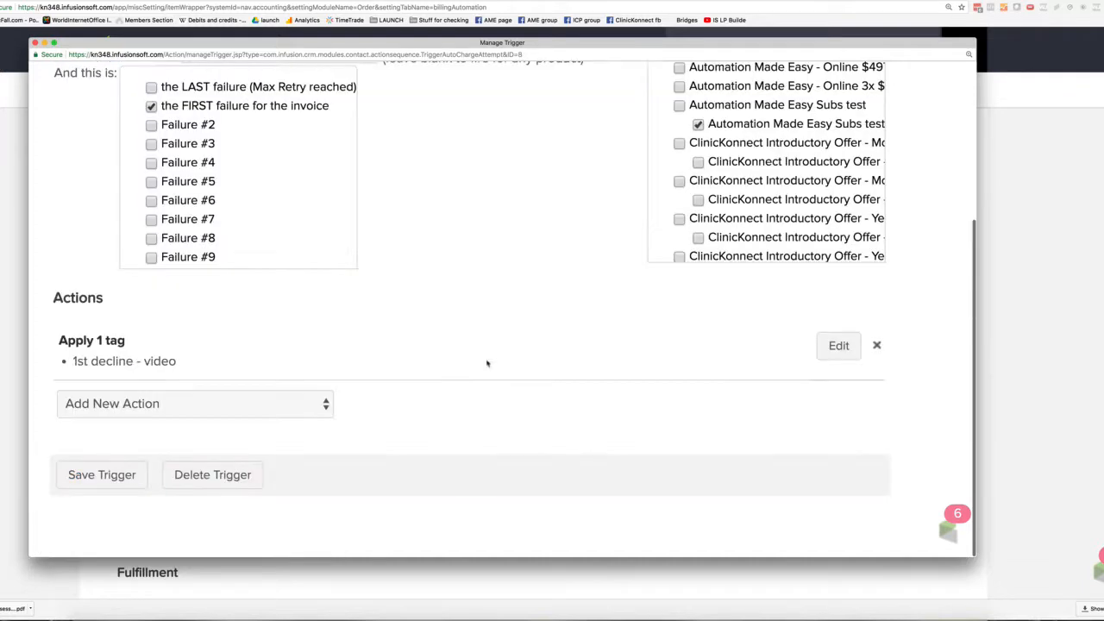
# - Review and save the first-failure trigger, and highlight its description in the billing automation list
pyautogui.scroll(2, 505, 360)
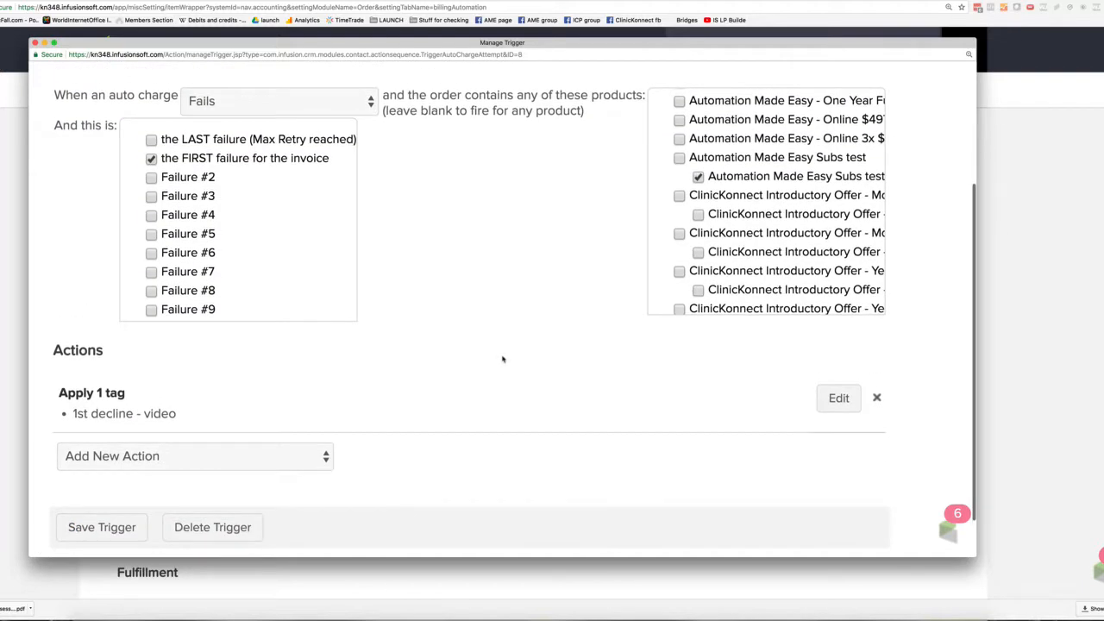
pyautogui.scroll(-2, 503, 359)
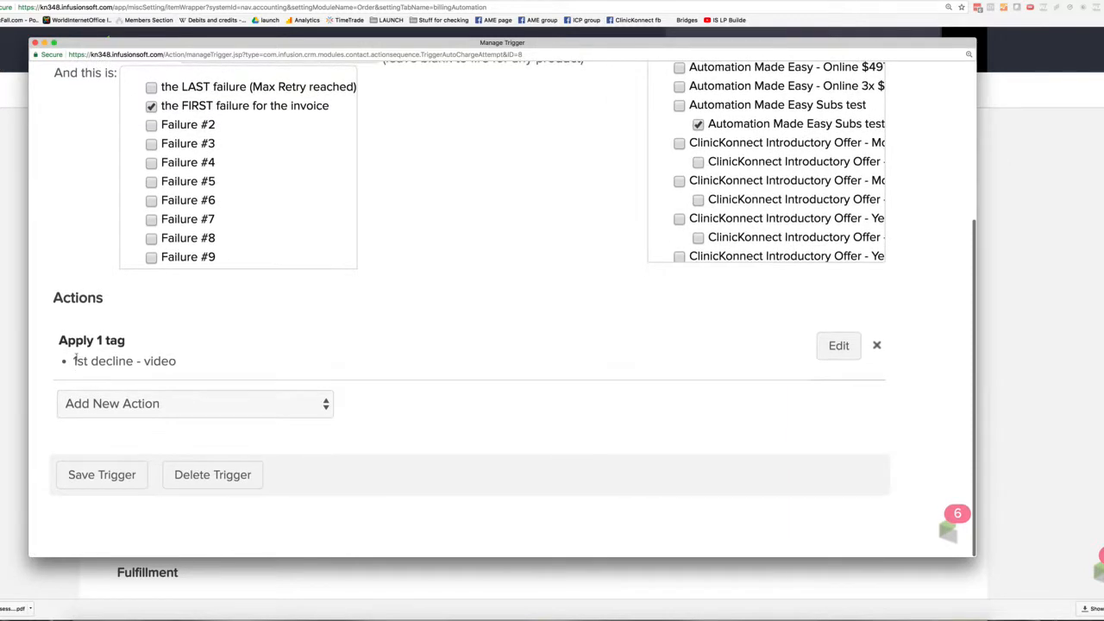
pyautogui.click(108, 476)
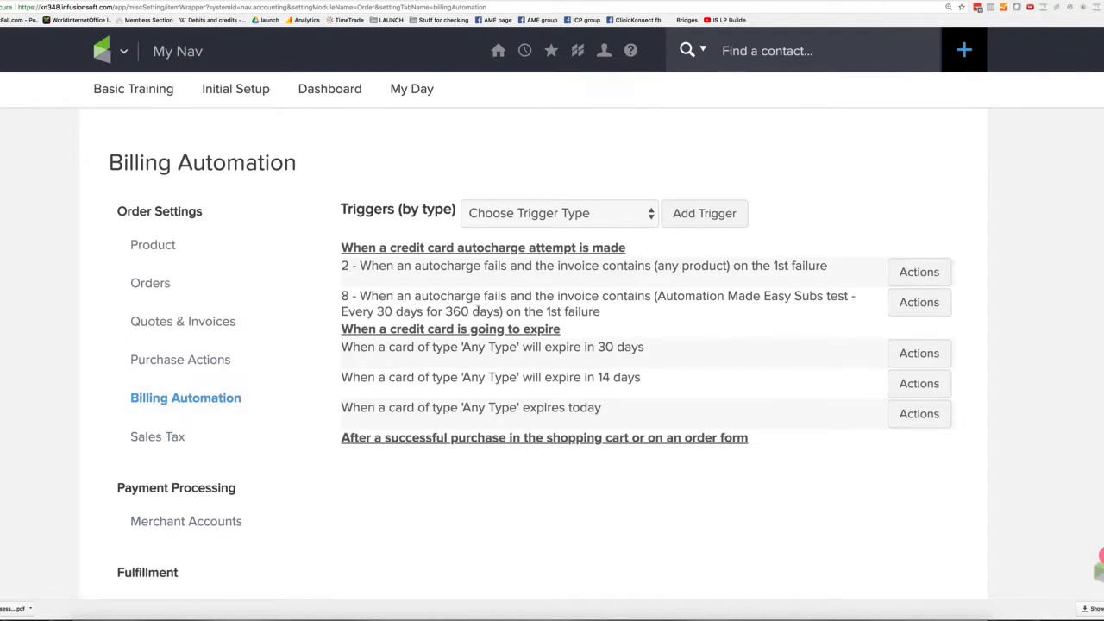
pyautogui.moveTo(359, 296); pyautogui.dragTo(612, 319)
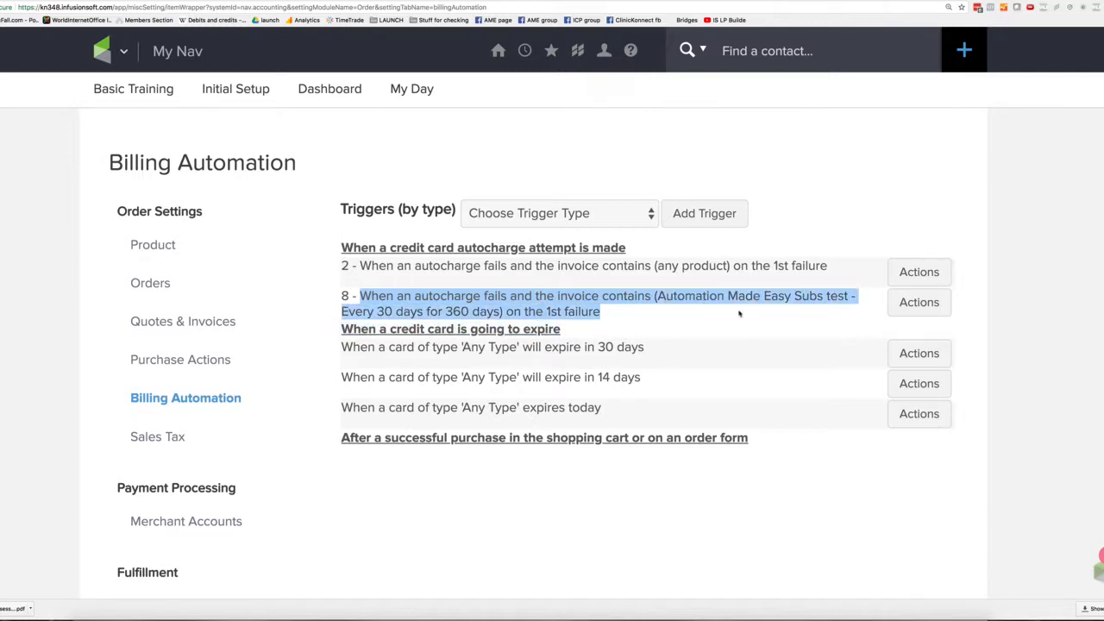
pyautogui.click(742, 211)
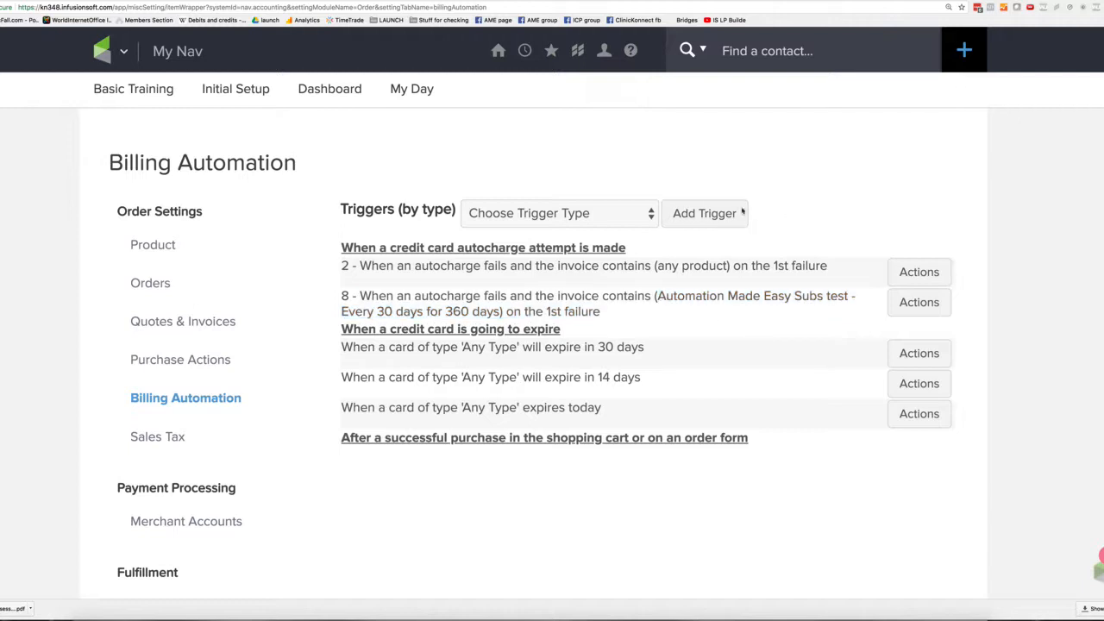
# - Add another trigger for credit card autocharge attempts and enlarge its window to show all the criteria
pyautogui.click(643, 213)
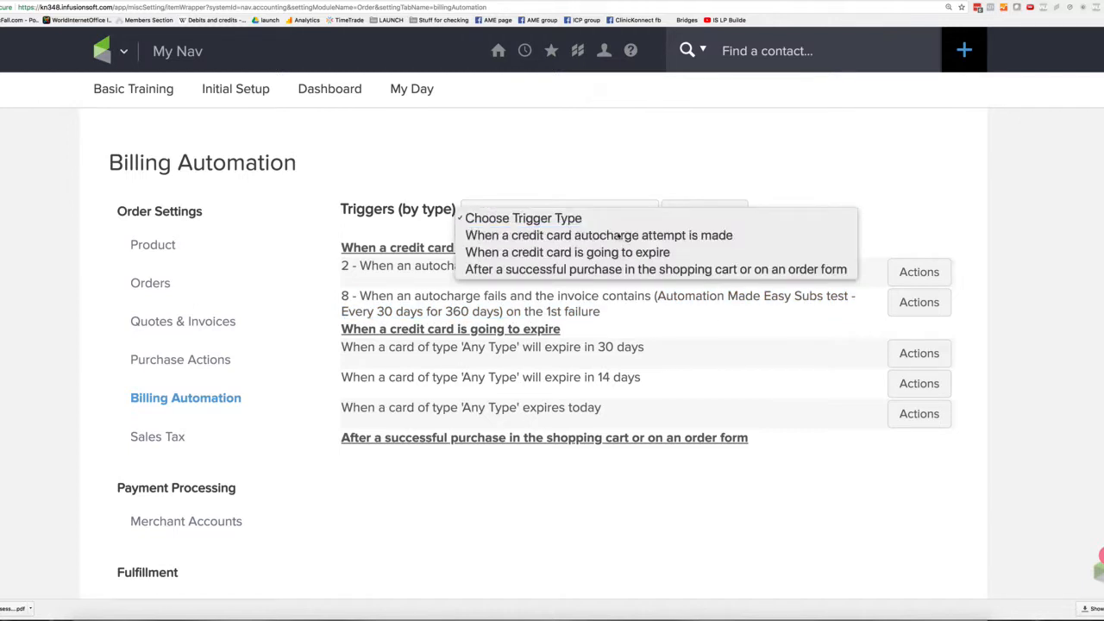
pyautogui.click(620, 234)
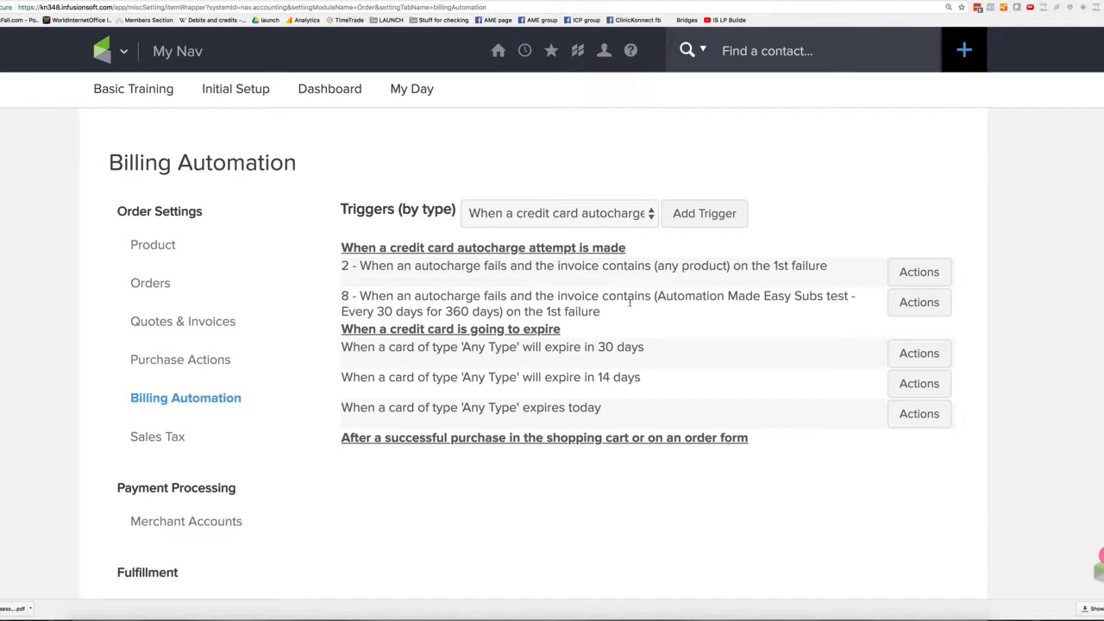
pyautogui.click(676, 213)
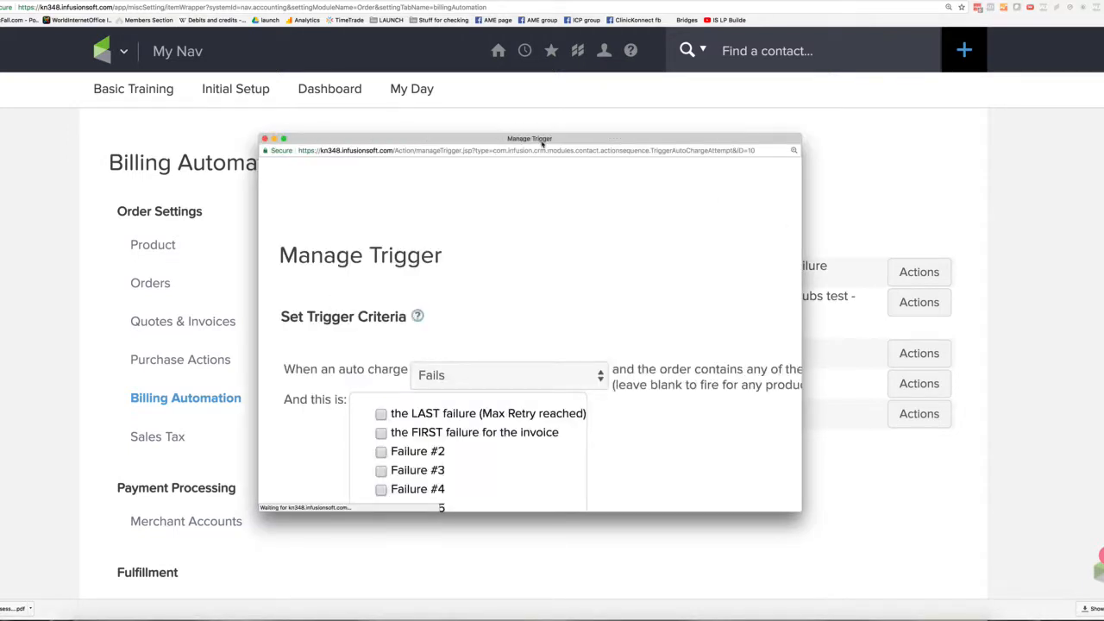
pyautogui.moveTo(542, 143); pyautogui.dragTo(361, 60)
pyautogui.moveTo(618, 426); pyautogui.dragTo(1035, 569)
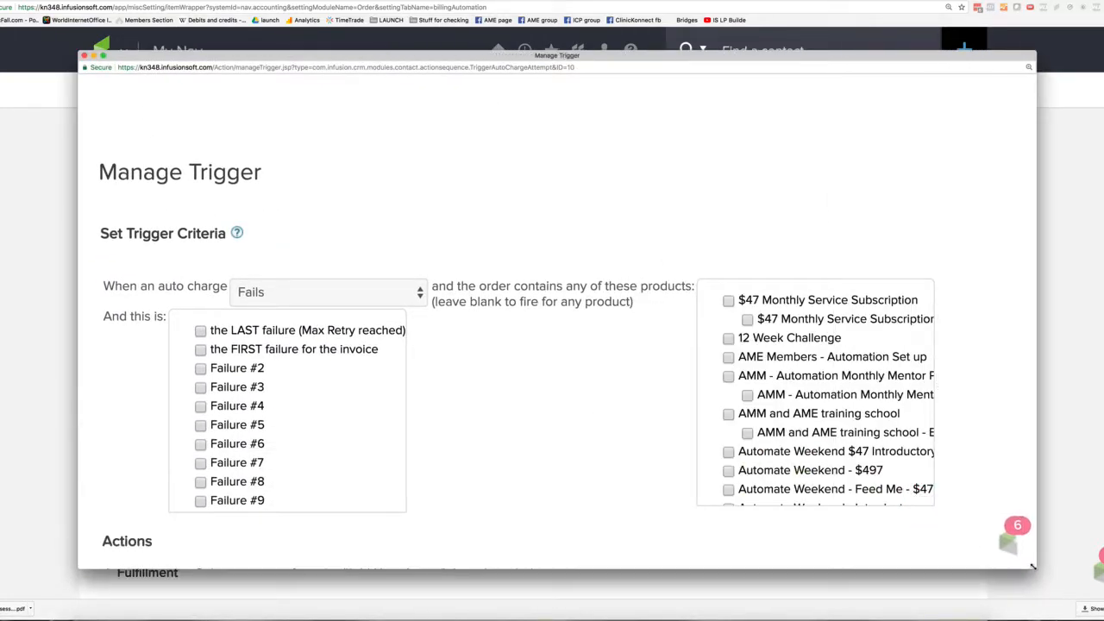
# - Set the new trigger to fire on Failure #2 for the Automation Made Easy Subs test subscription plan
pyautogui.click(201, 369)
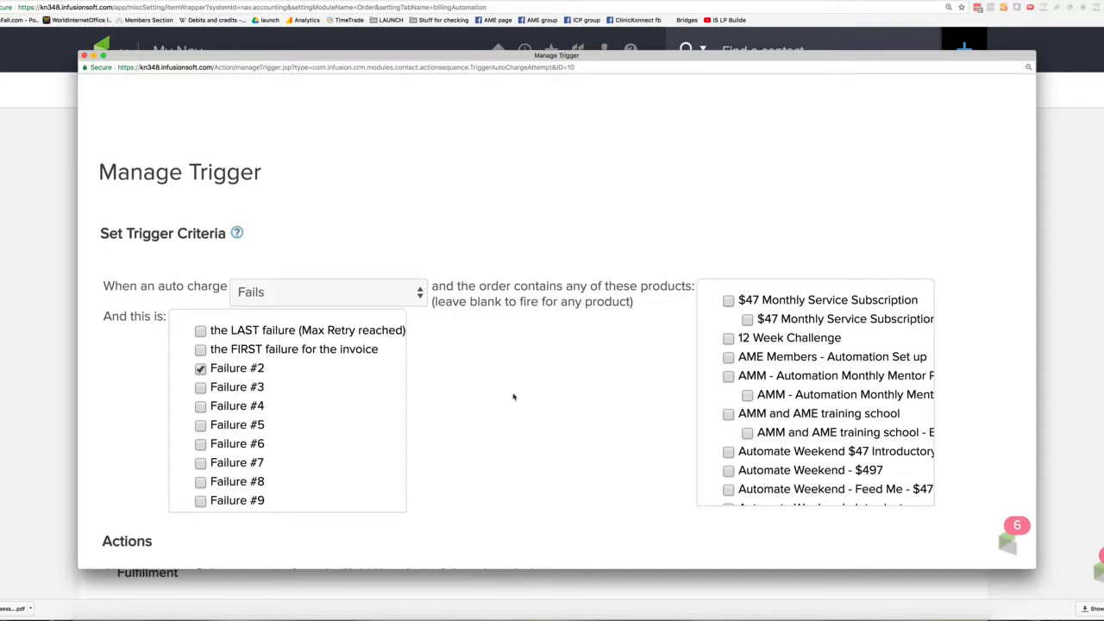
pyautogui.scroll(-3, 776, 426)
pyautogui.scroll(-8, 776, 426)
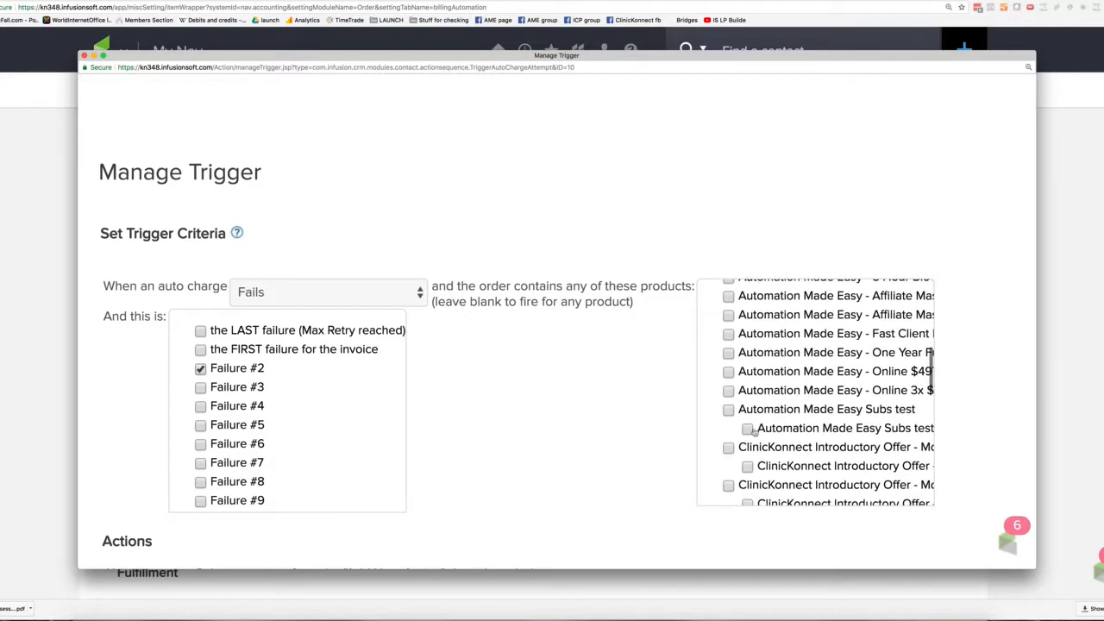
pyautogui.click(748, 429)
# - Add an Apply/Remove tag action to the Failure #2 trigger, keeping it set to apply
pyautogui.scroll(-3, 532, 444)
pyautogui.click(280, 423)
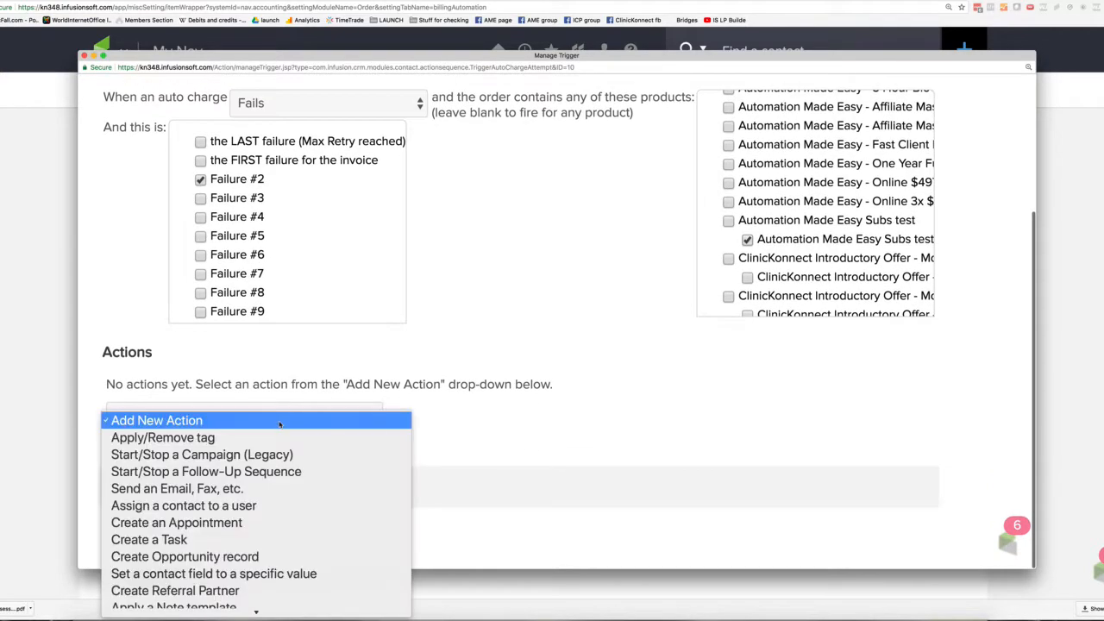
pyautogui.click(354, 431)
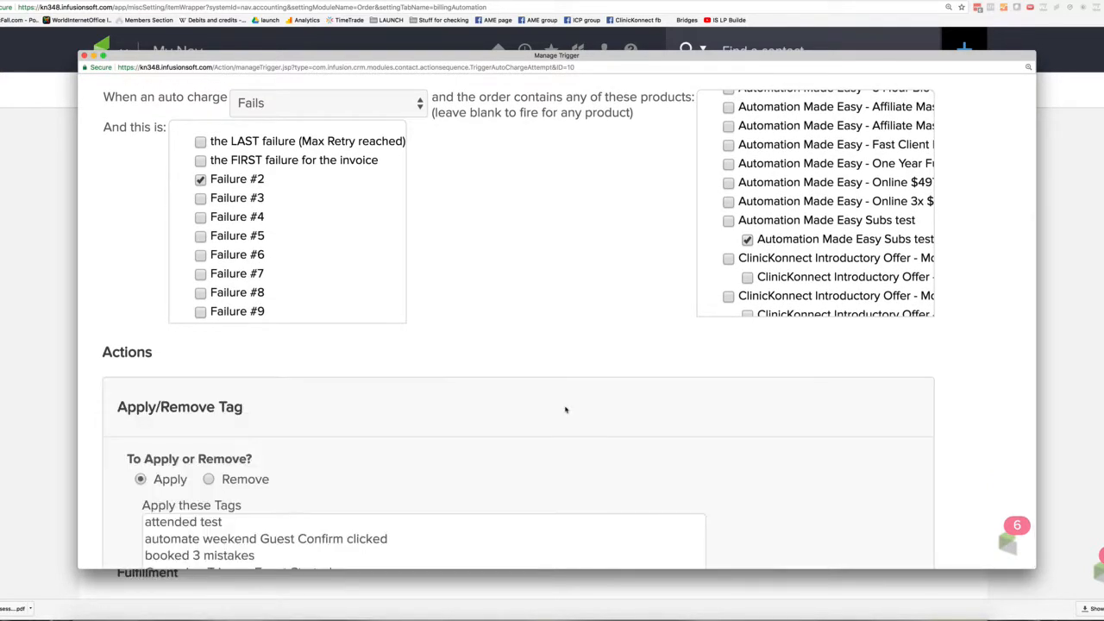
pyautogui.scroll(-10, 567, 409)
pyautogui.scroll(-3, 126, 476)
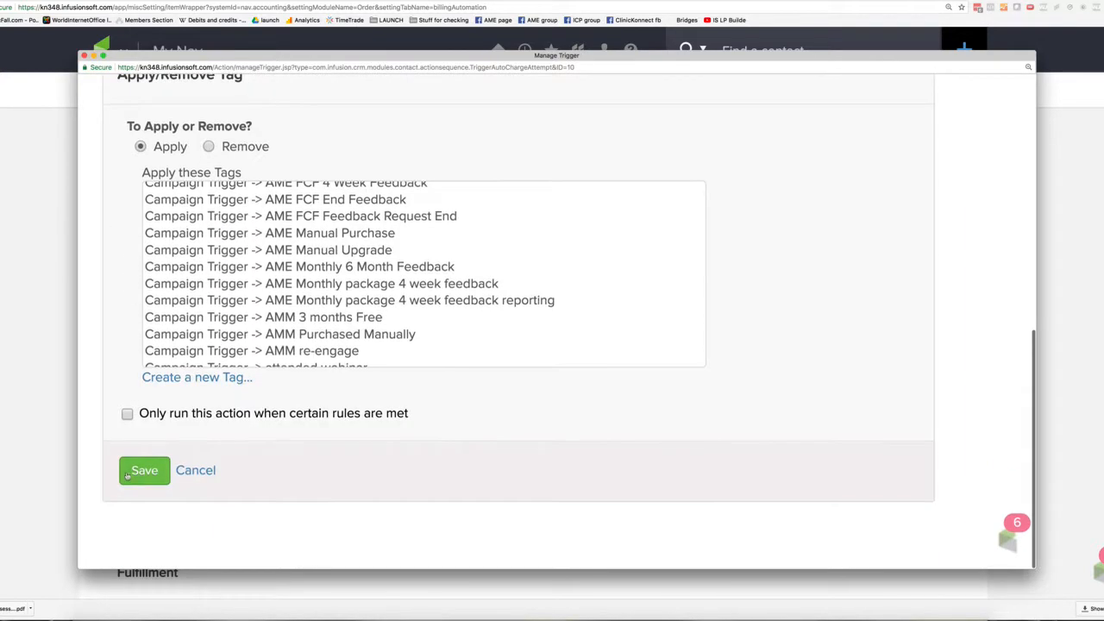
# - Create the tag "2nd failure - video" in the Campaign Trigger category, then save the tag action and the trigger
pyautogui.click(197, 379)
pyautogui.click(256, 422)
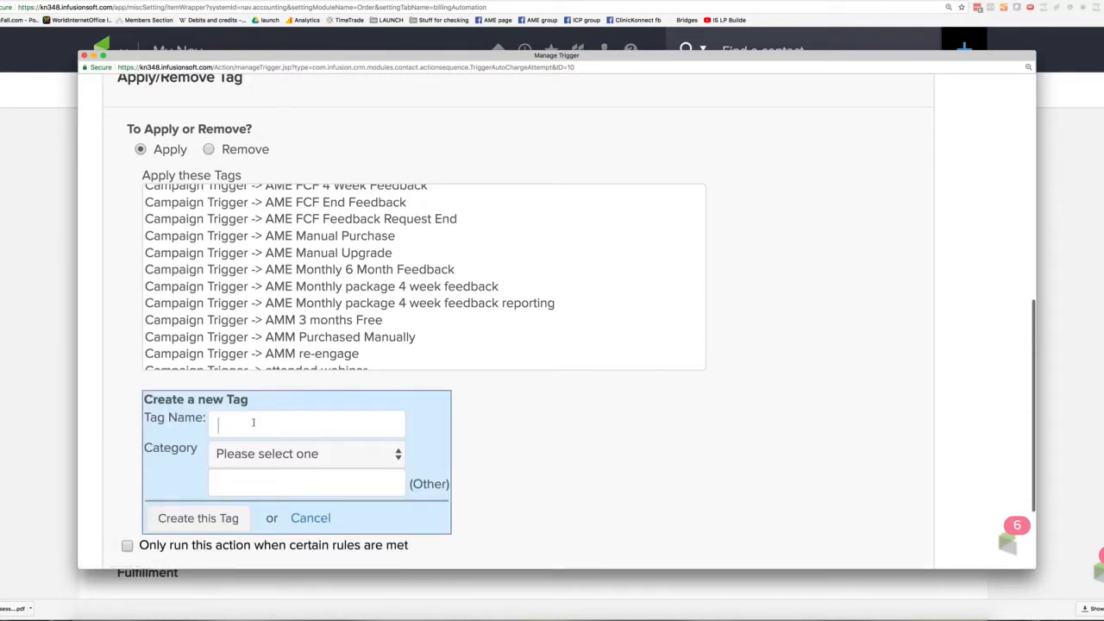
pyautogui.write('2nd')
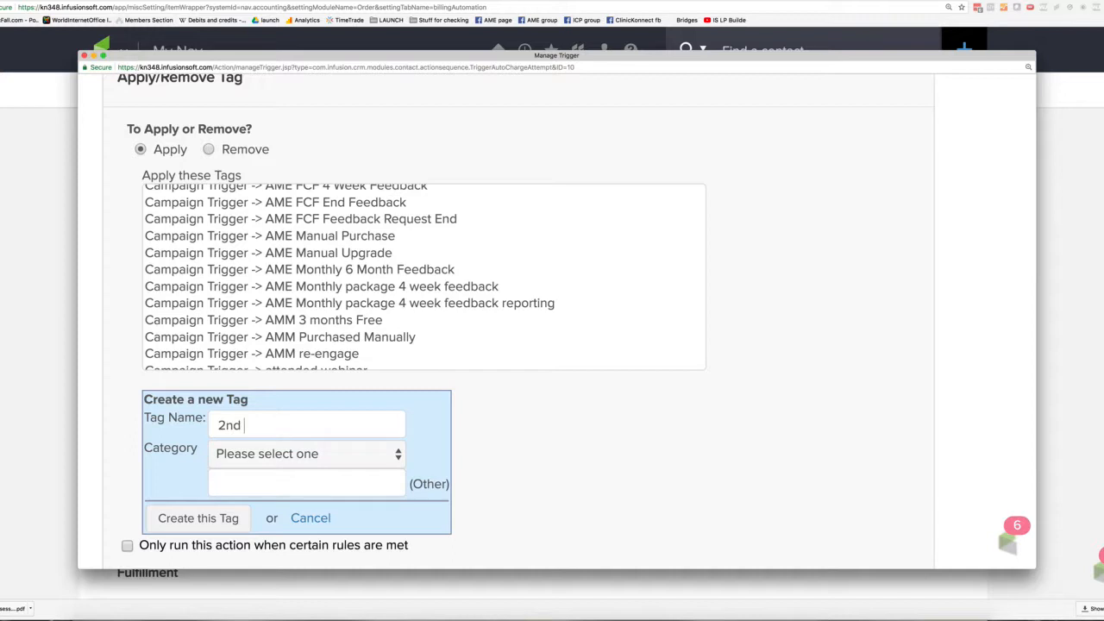
pyautogui.write(' failure - video')
pyautogui.click(268, 459)
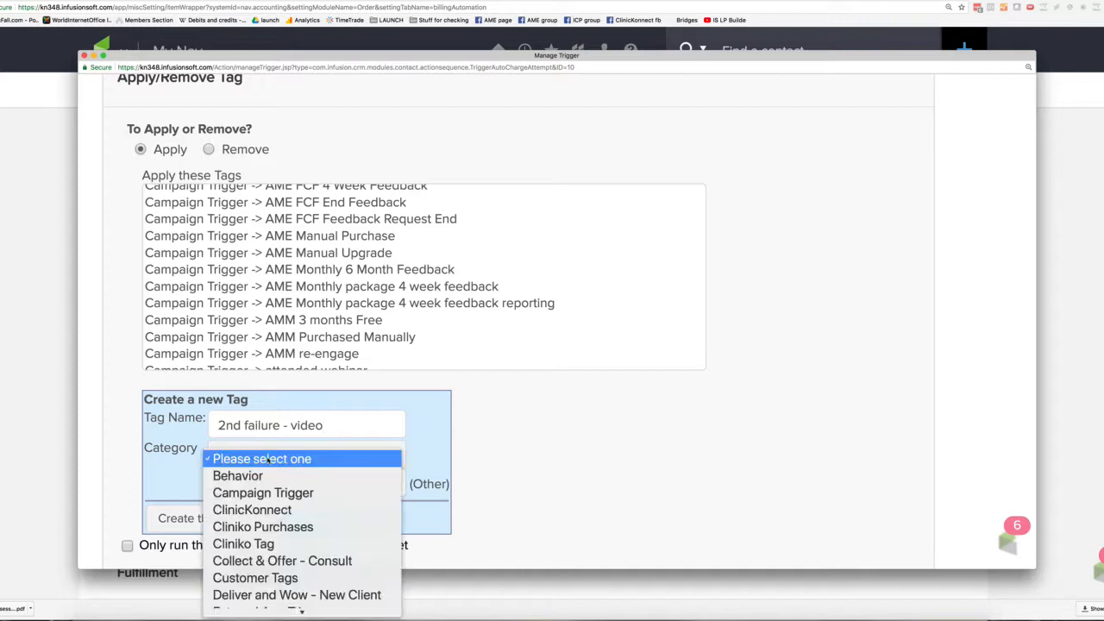
pyautogui.click(285, 493)
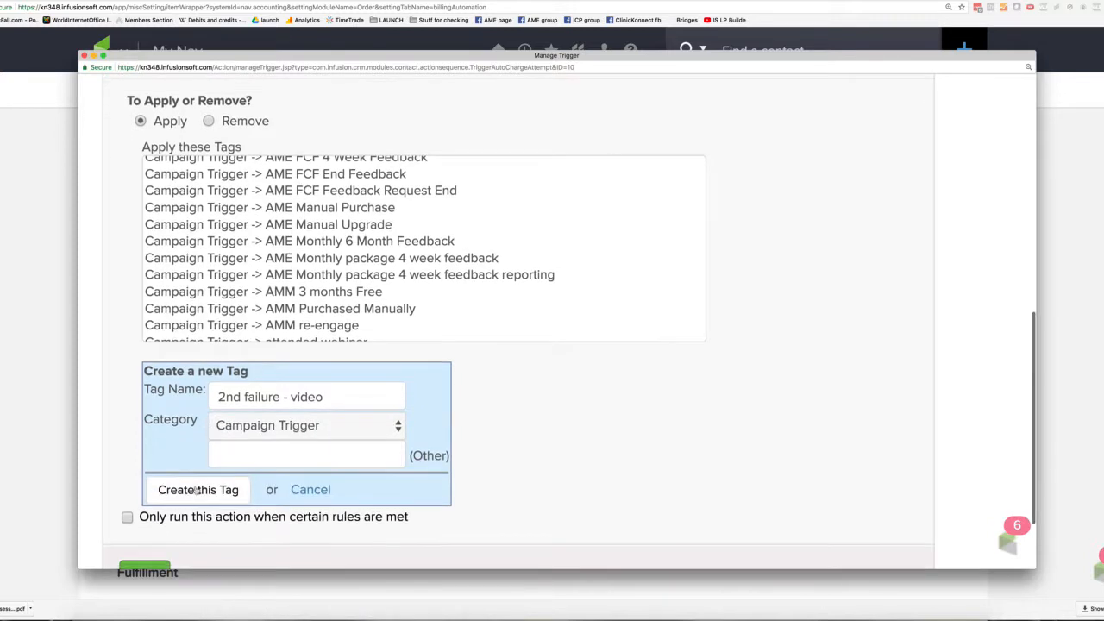
pyautogui.click(177, 488)
pyautogui.click(148, 477)
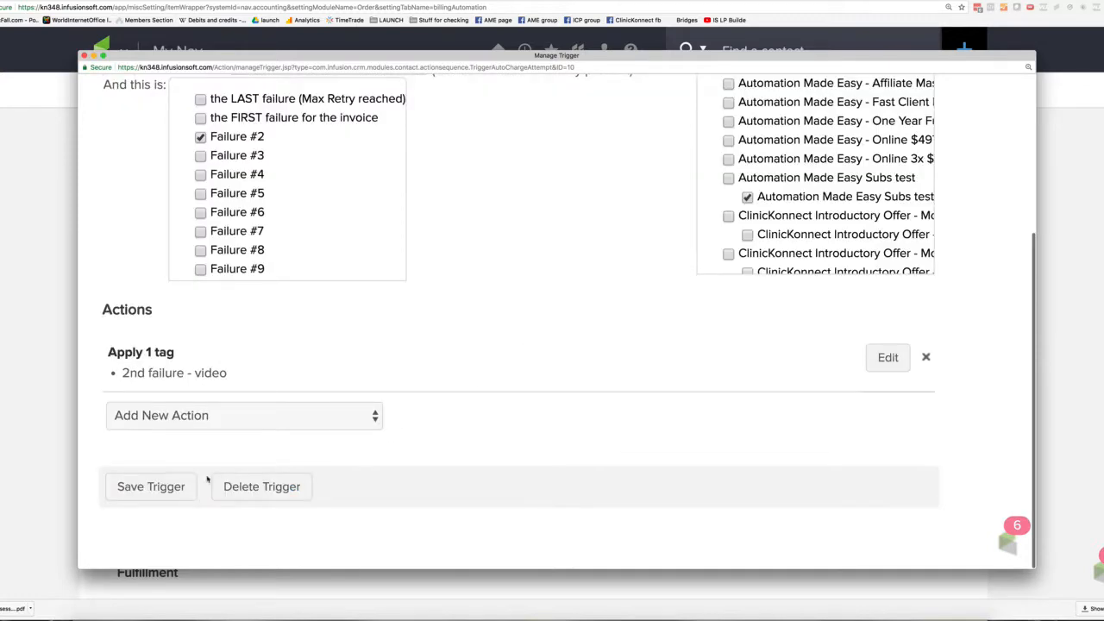
pyautogui.click(164, 487)
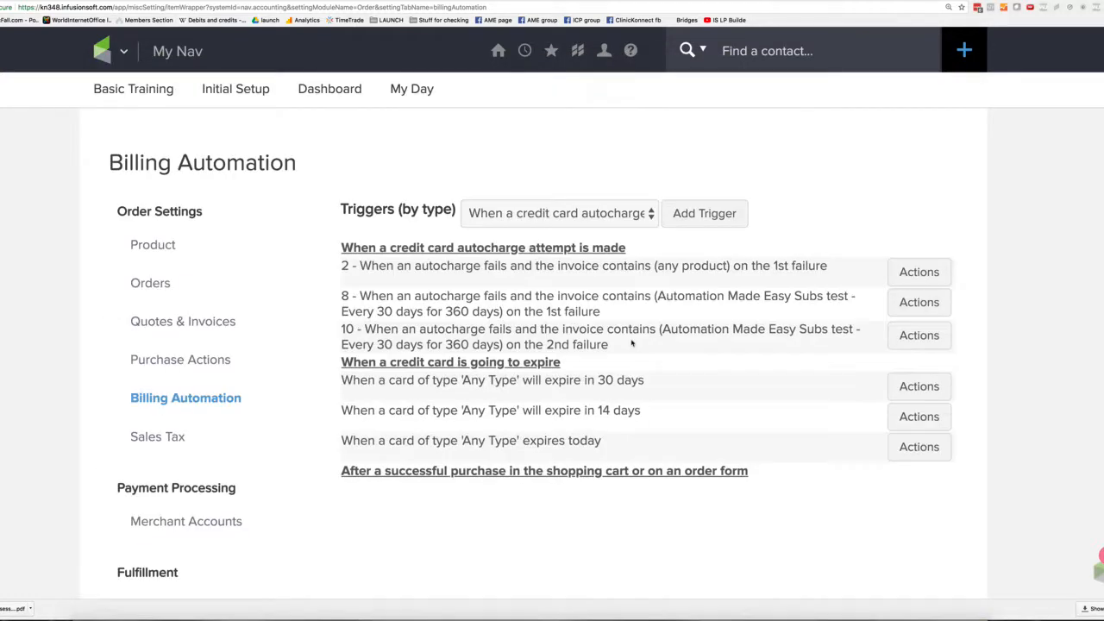
# - Add another credit card autocharge trigger that fires on the LAST failure (Max Retry reached) for the Automation Made Easy Subs test subscription plan
pyautogui.click(695, 214)
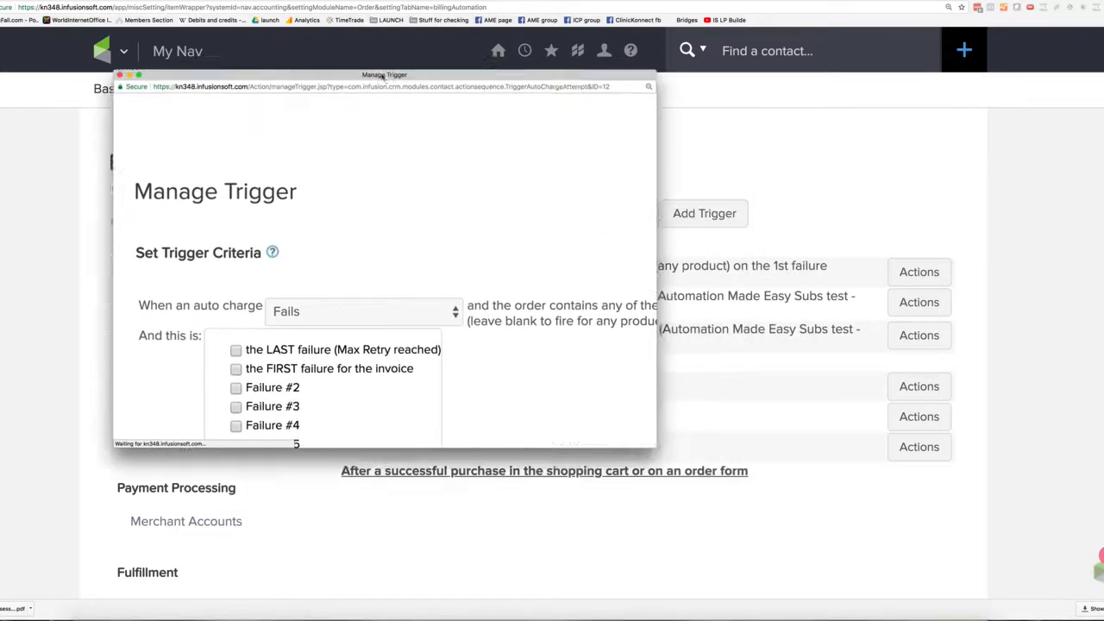
pyautogui.moveTo(648, 436); pyautogui.dragTo(983, 545)
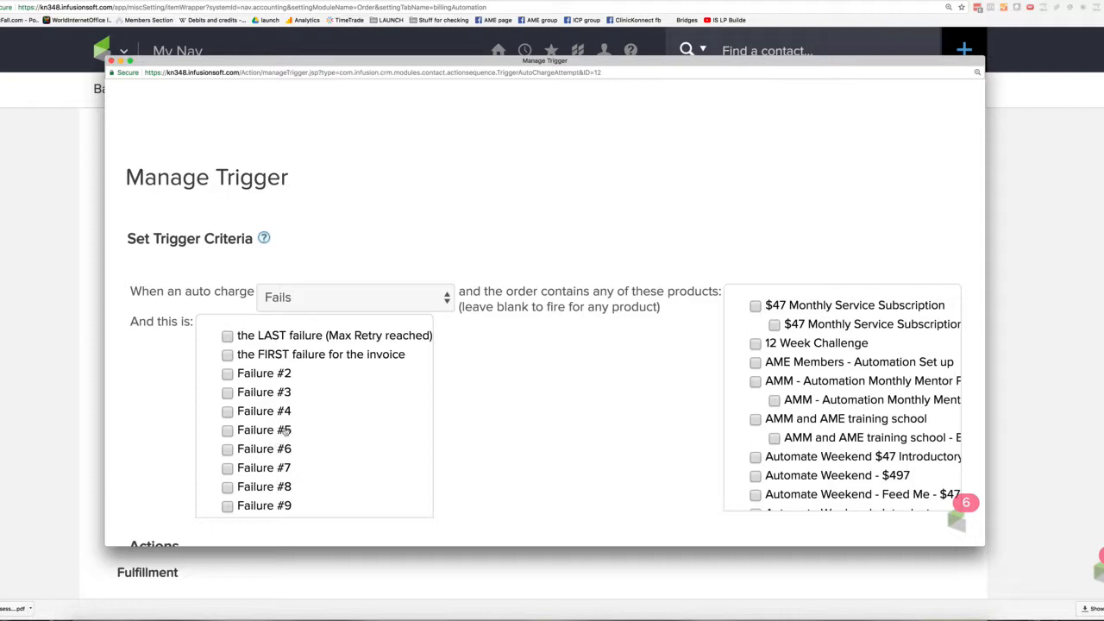
pyautogui.click(227, 337)
pyautogui.scroll(-15, 759, 386)
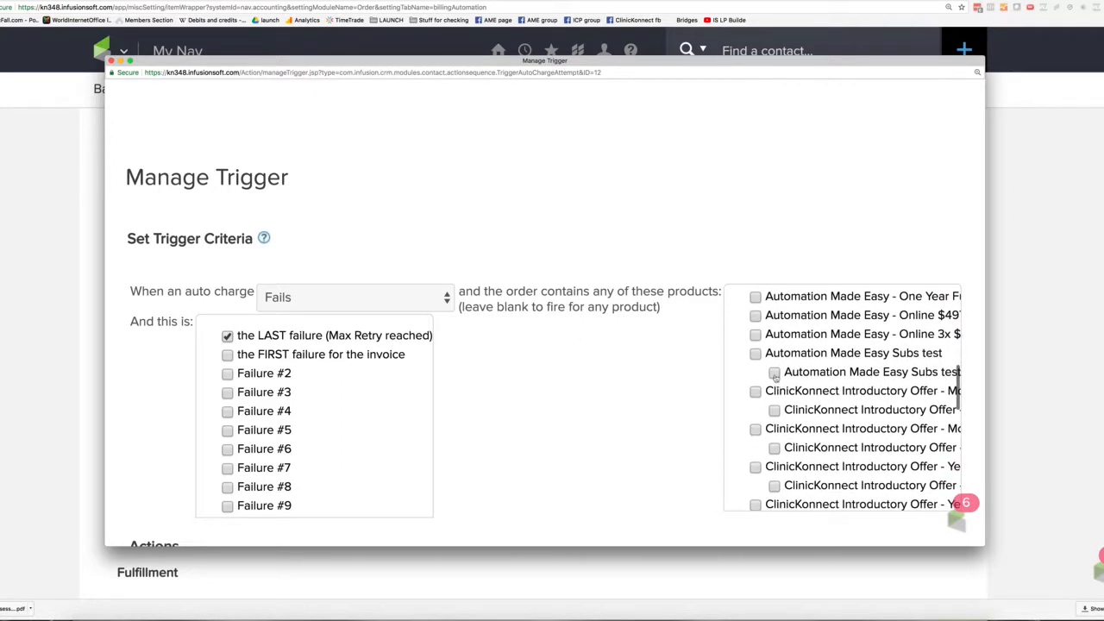
pyautogui.click(774, 373)
# - Add an Apply/Remove tag action to the last-failure trigger, keeping it set to apply
pyautogui.scroll(-5, 575, 388)
pyautogui.click(274, 403)
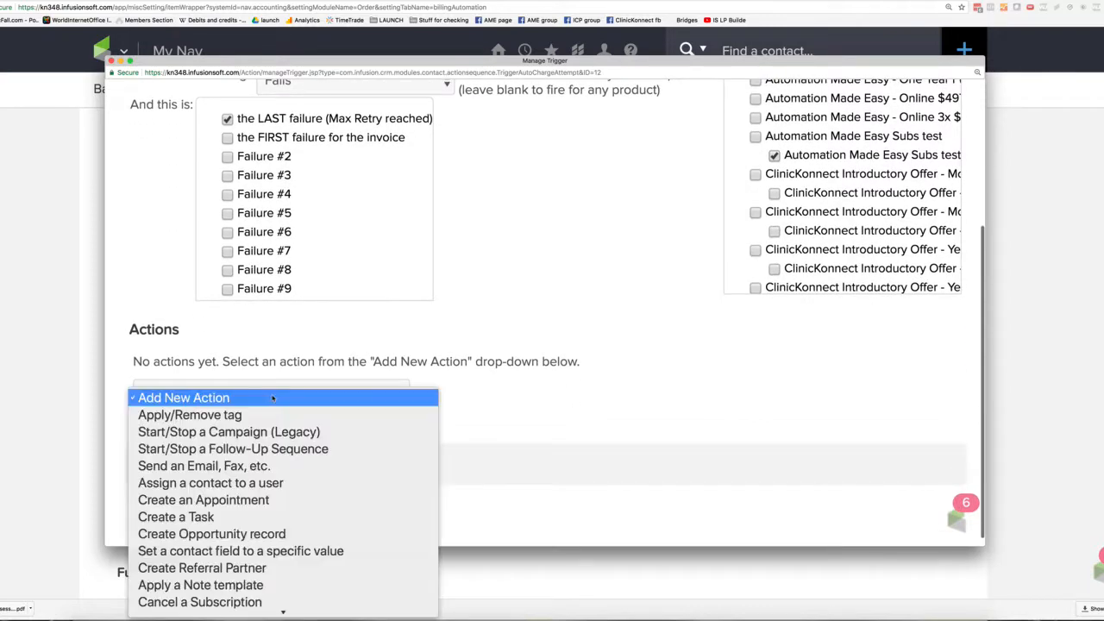
pyautogui.press('Escape')
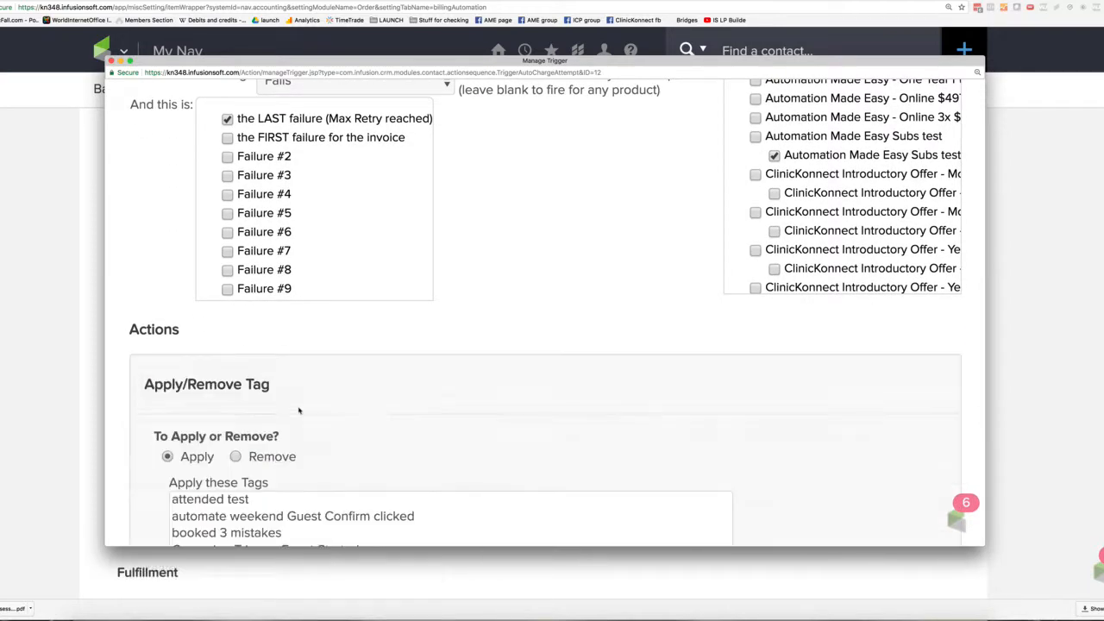
pyautogui.scroll(-6, 152, 437)
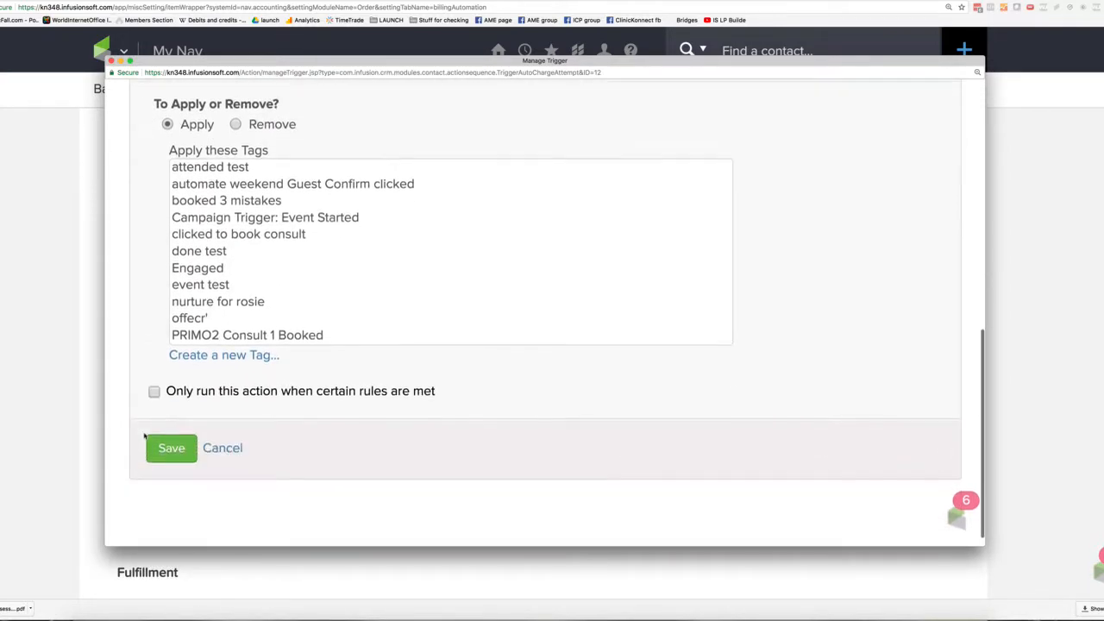
# - Create the tag "final failure - video" in the Campaign Trigger category, then save the tag action and the trigger
pyautogui.click(207, 359)
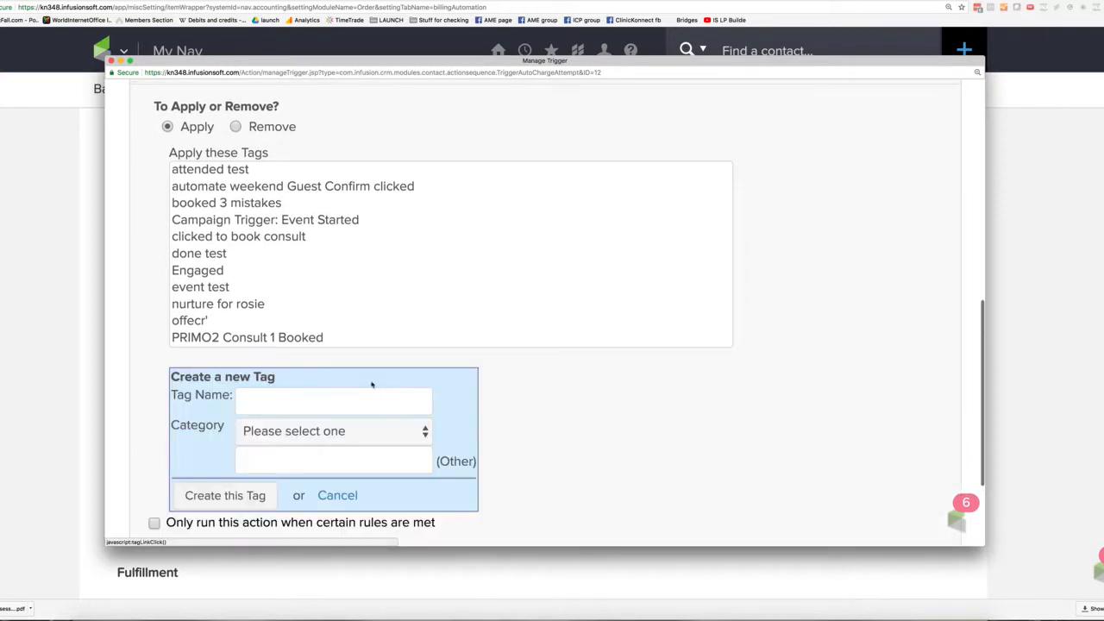
pyautogui.click(276, 400)
pyautogui.write('fin')
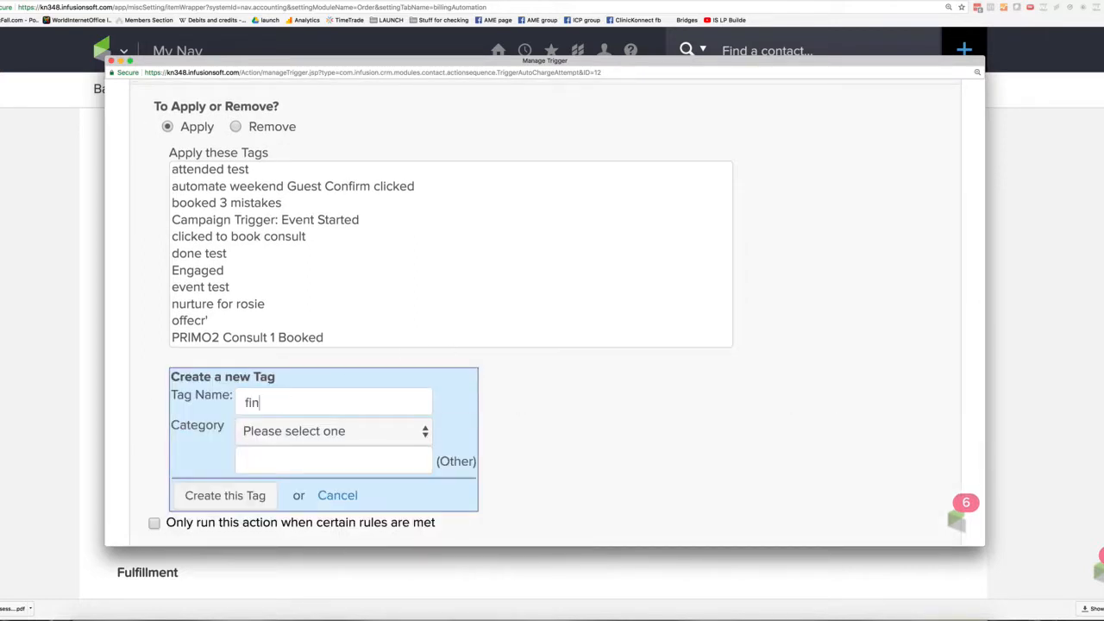
pyautogui.write('al failure - video')
pyautogui.click(294, 431)
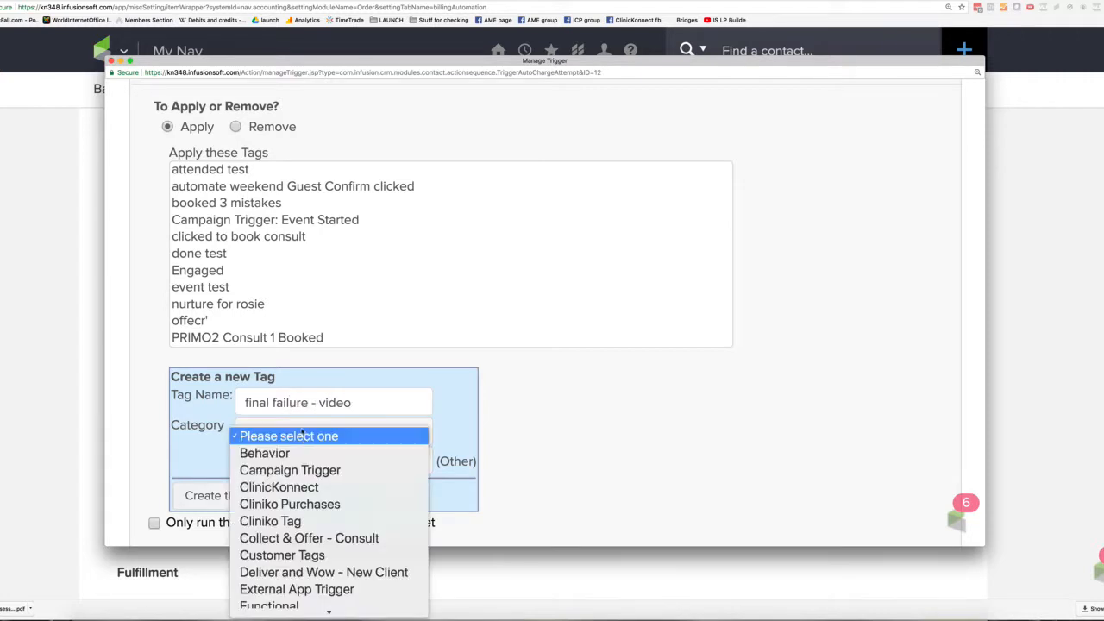
pyautogui.click(326, 473)
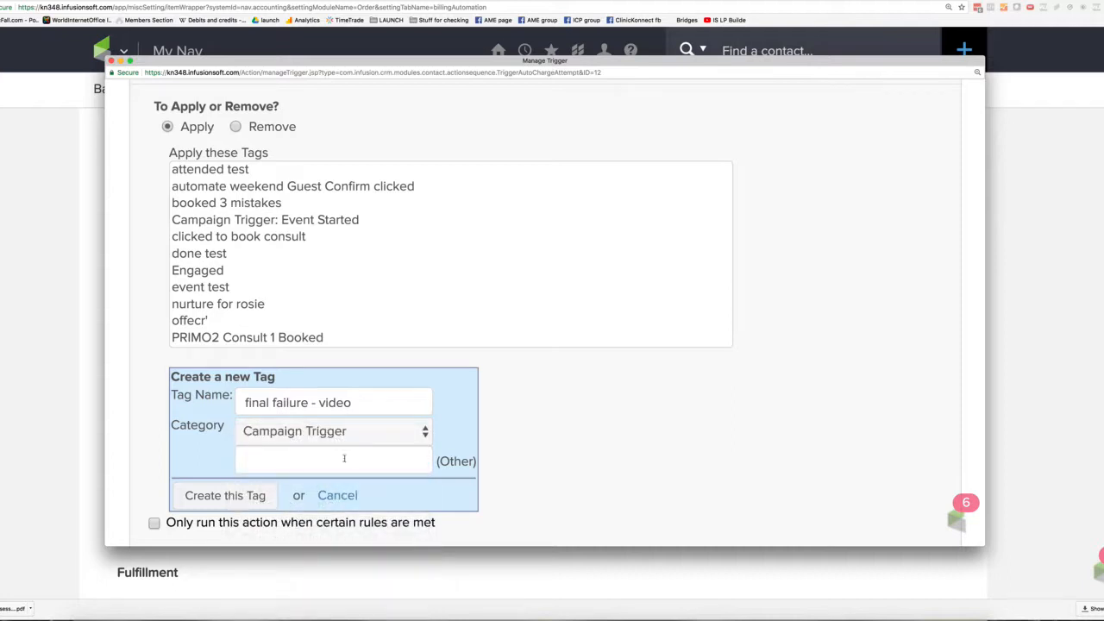
pyautogui.click(255, 496)
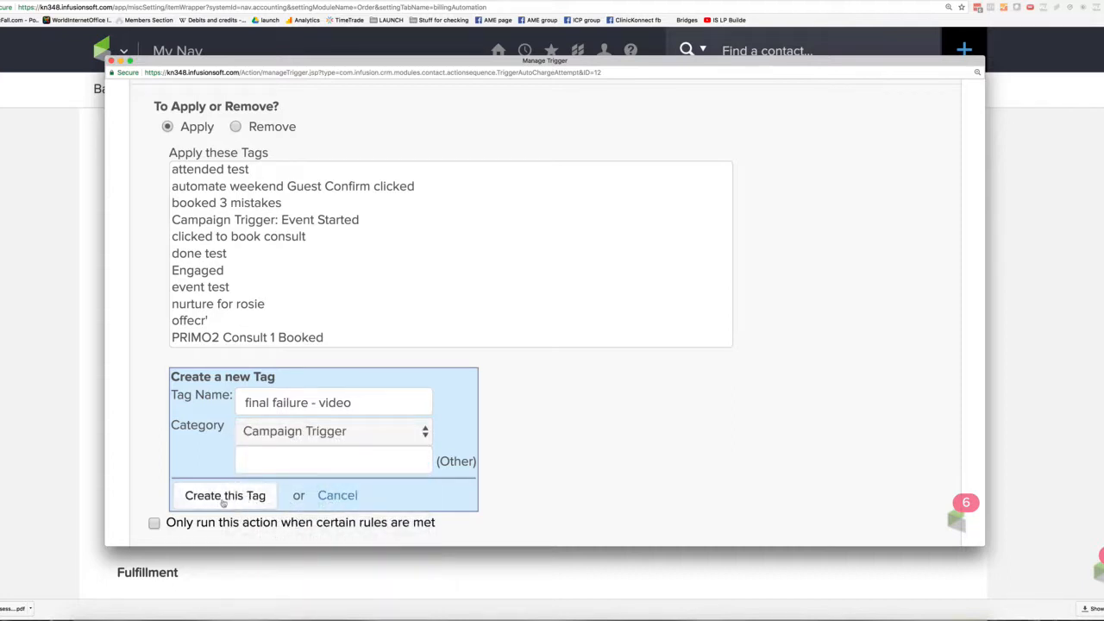
pyautogui.click(169, 454)
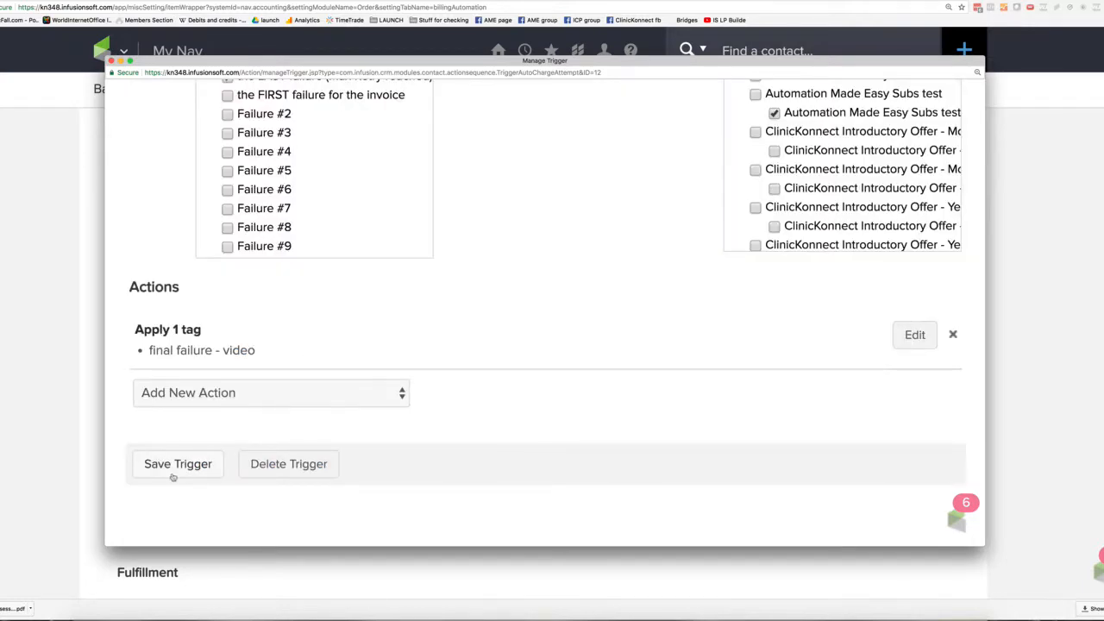
pyautogui.click(178, 464)
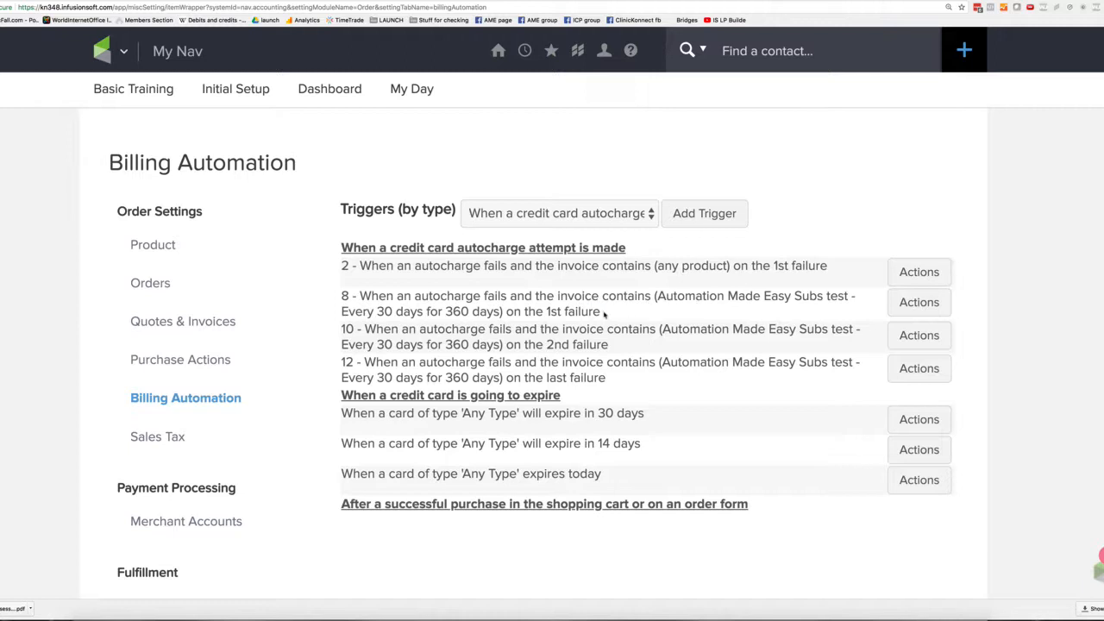
# - Highlight the 1st, 2nd and last failure wording in the descriptions of the three Automation Made Easy Subs test triggers
pyautogui.moveTo(605, 315); pyautogui.dragTo(566, 312)
pyautogui.moveTo(609, 345); pyautogui.dragTo(547, 345)
pyautogui.moveTo(622, 385); pyautogui.dragTo(536, 381)
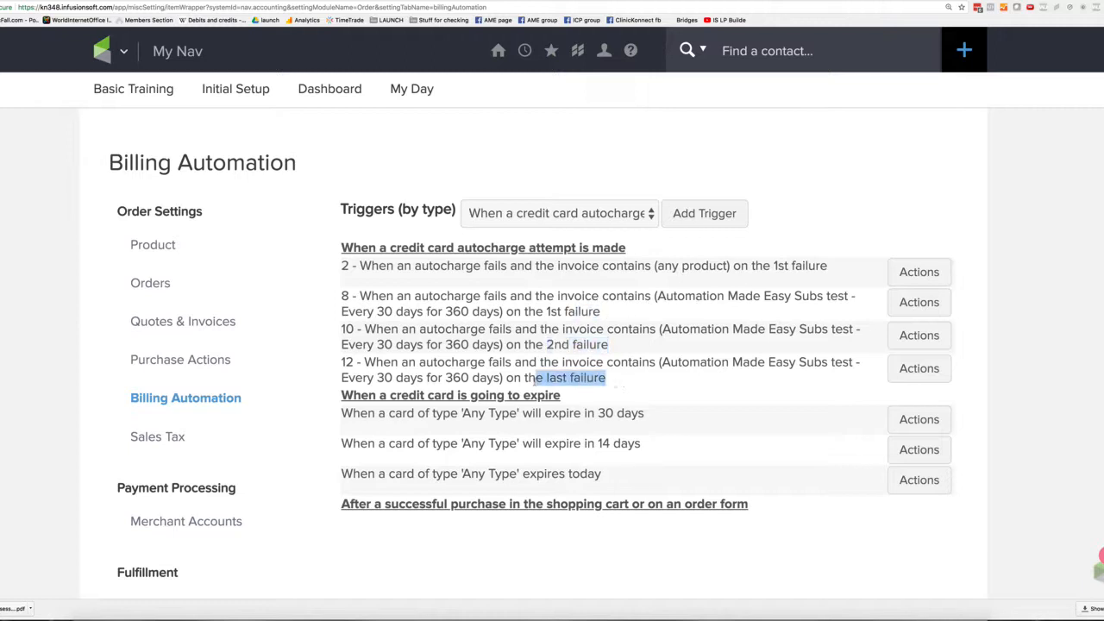
# - Go to the Campaign Builder and start creating a new campaign of your own
pyautogui.click(100, 49)
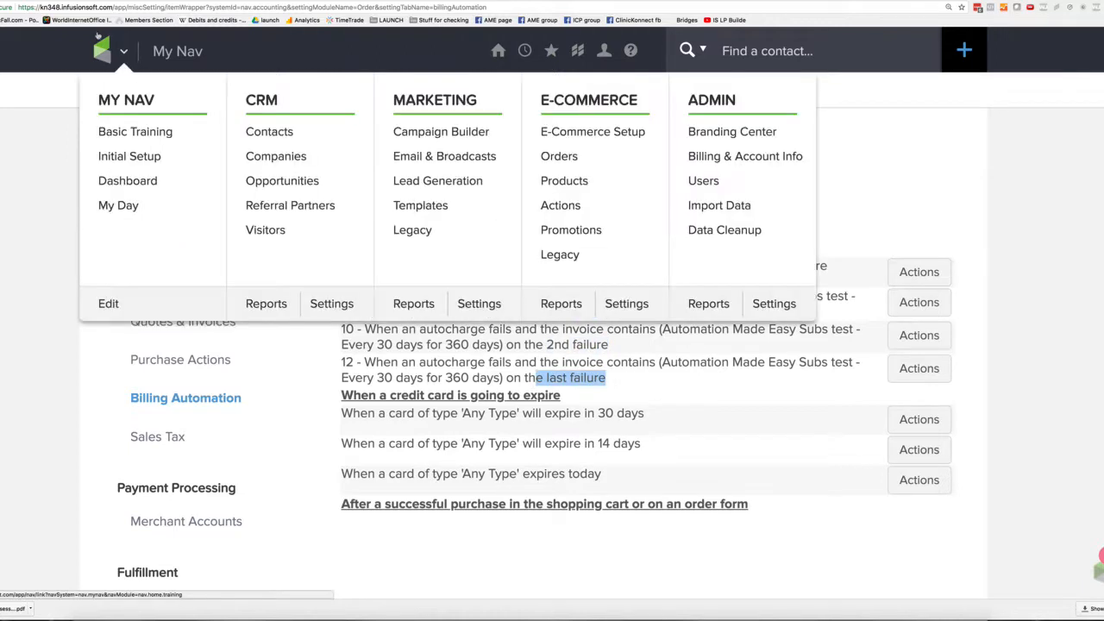
pyautogui.click(485, 132)
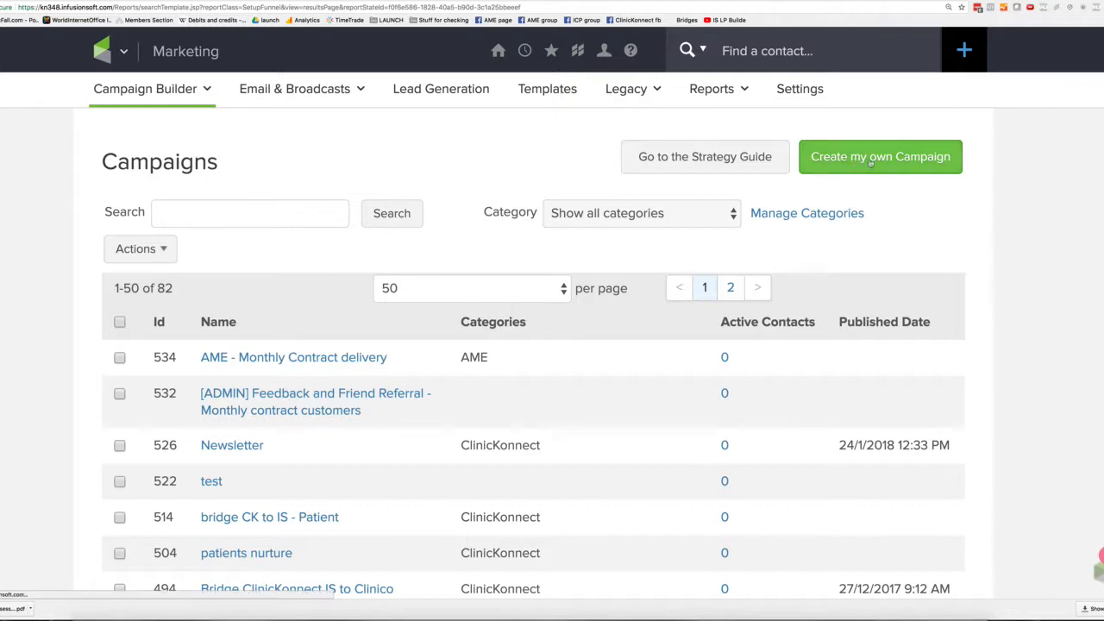
pyautogui.click(872, 160)
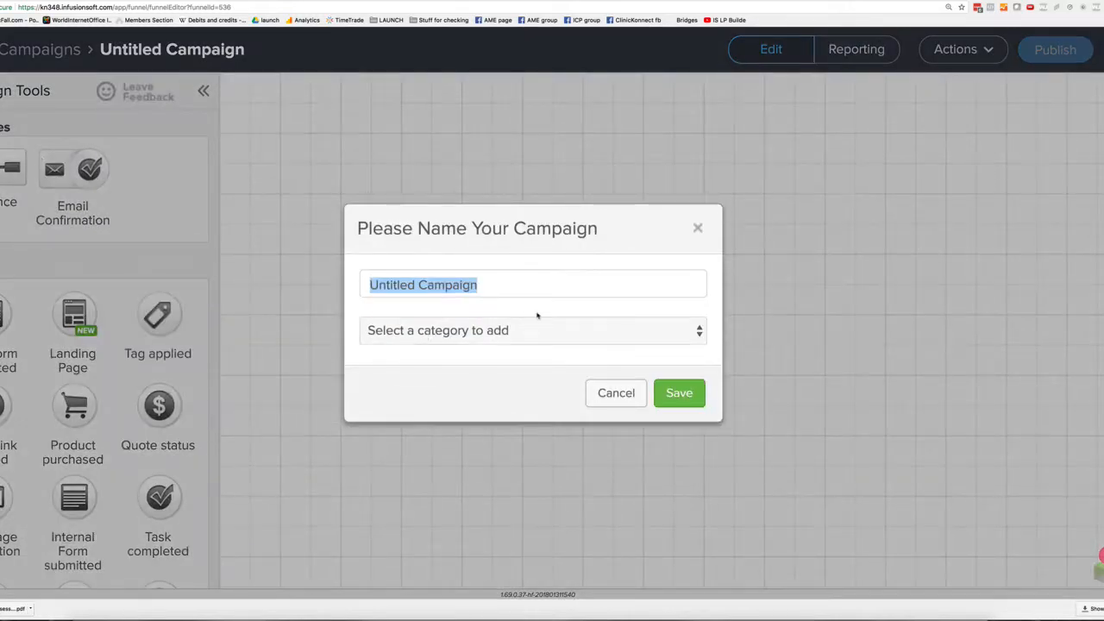
# - Name the campaign "Billing Automation AME - Video", assign it to the test category and save
pyautogui.write('Billin')
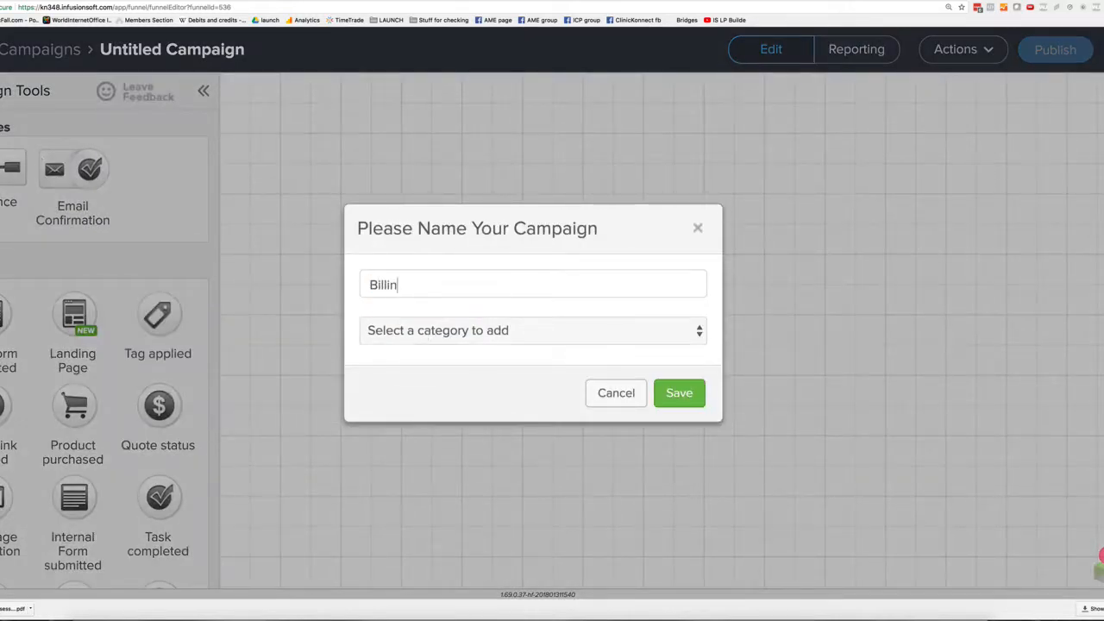
pyautogui.write('g Automation AME')
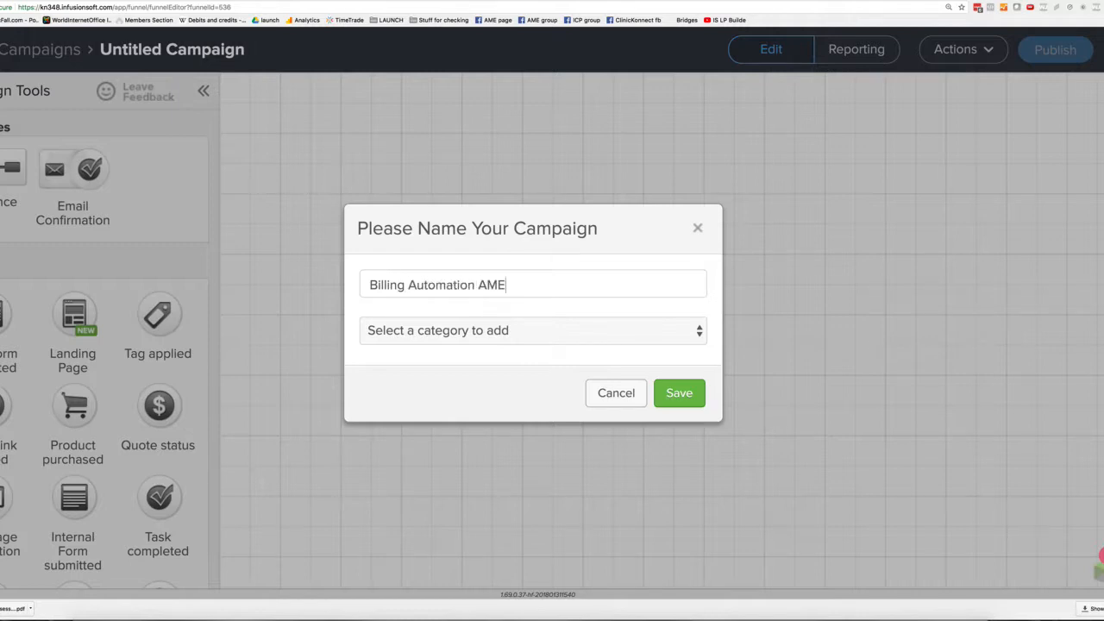
pyautogui.write(' - Video')
pyautogui.click(579, 331)
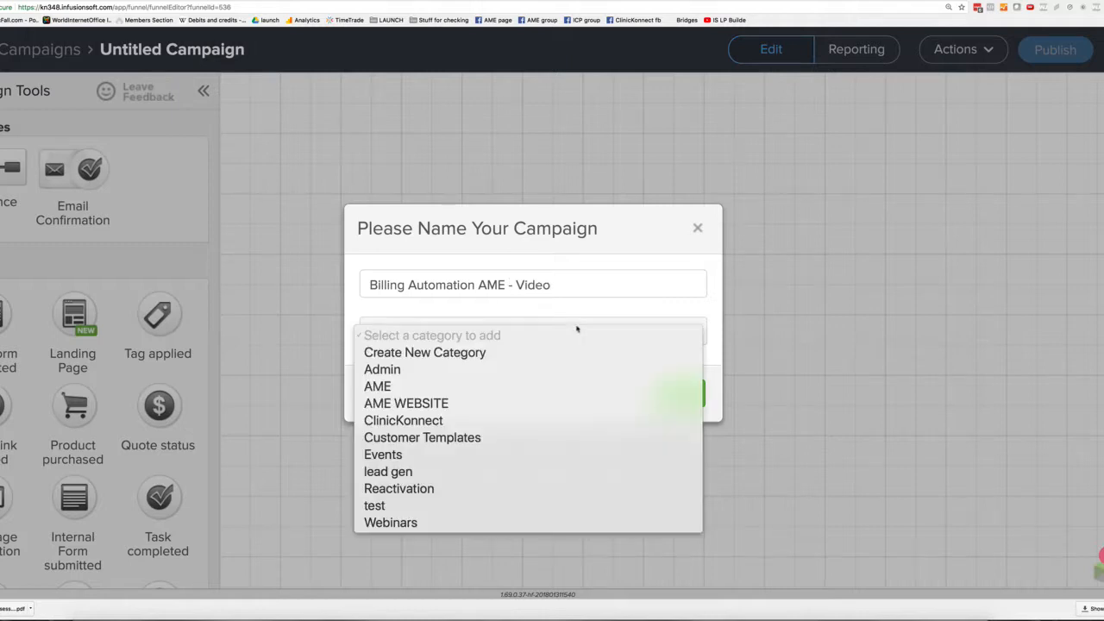
pyautogui.click(436, 506)
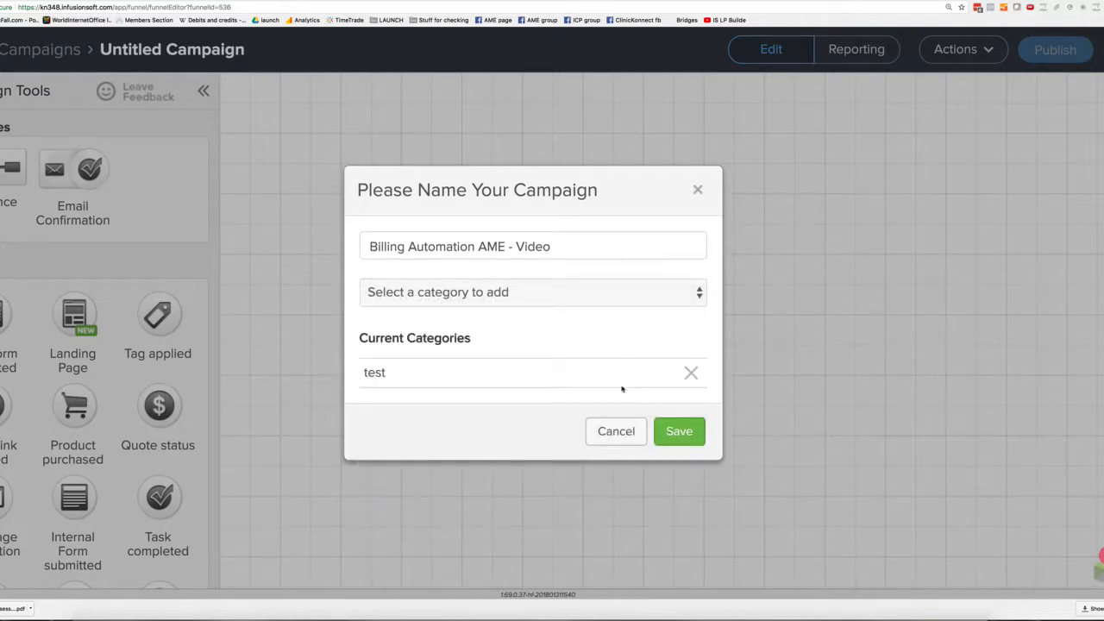
pyautogui.click(682, 435)
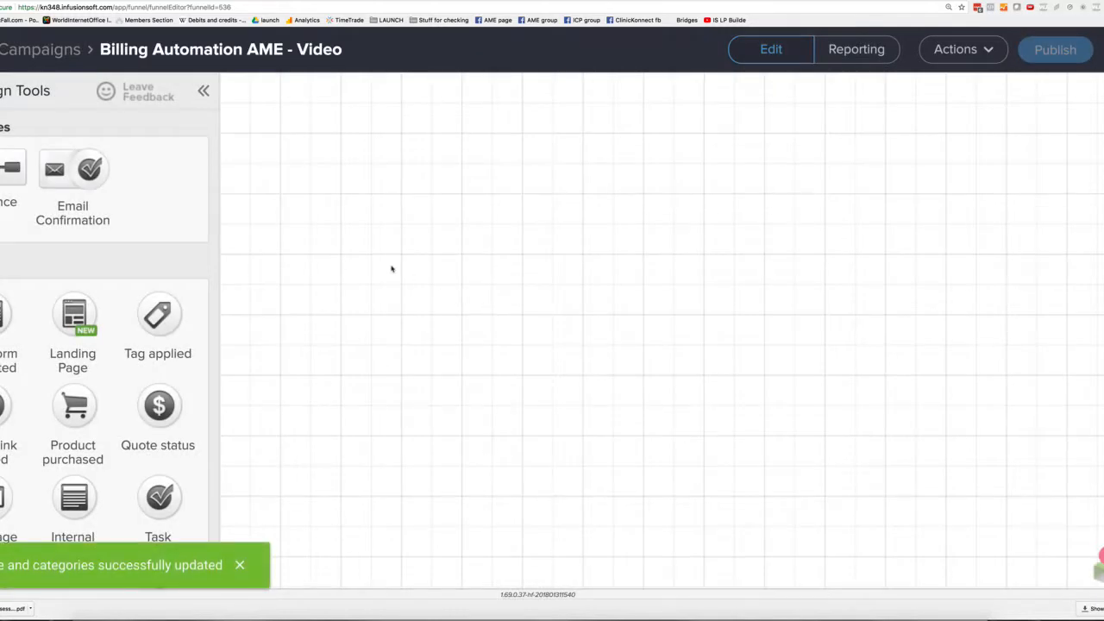
# - Place a Tag applied goal near the upper-left of the campaign canvas and name it "1 st failure"
pyautogui.moveTo(158, 320); pyautogui.dragTo(316, 165)
pyautogui.write('1 ')
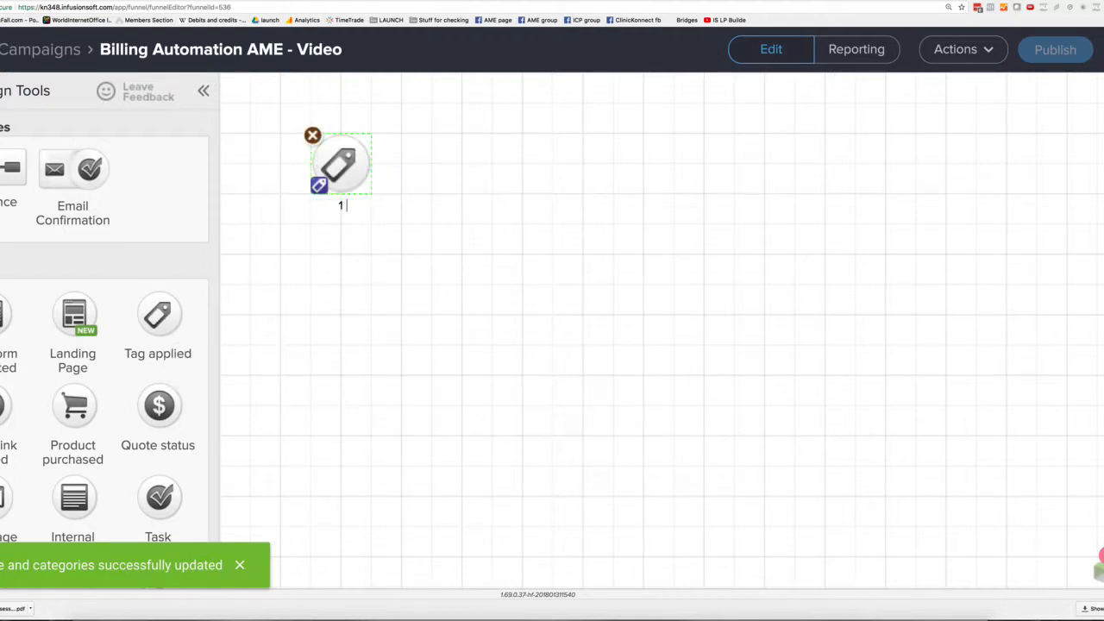
pyautogui.write('st failure')
pyautogui.click(486, 261)
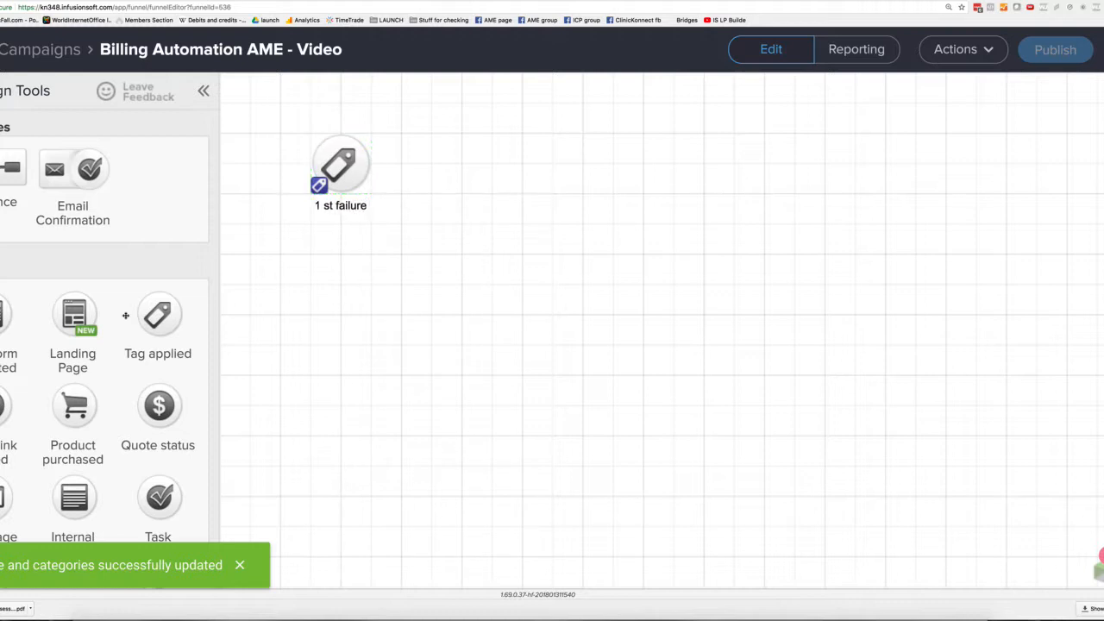
# - Place a second Tag applied goal directly below the "1 st failure" goal and name it "2nd failure"
pyautogui.moveTo(156, 321); pyautogui.dragTo(332, 300)
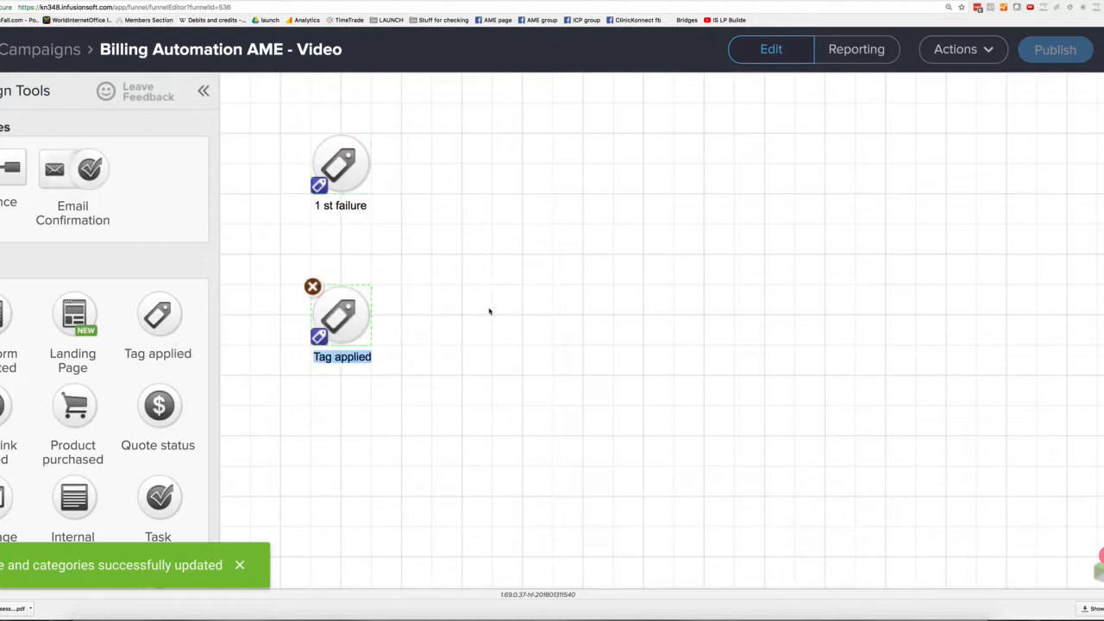
pyautogui.write('2nd fa')
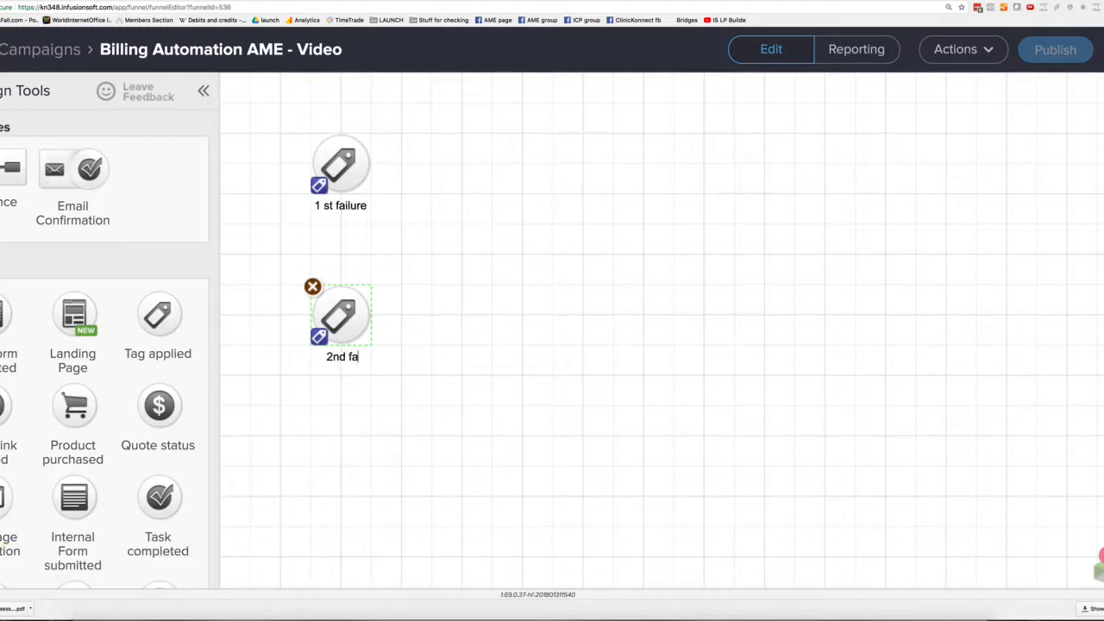
pyautogui.write('ilure')
pyautogui.click(521, 368)
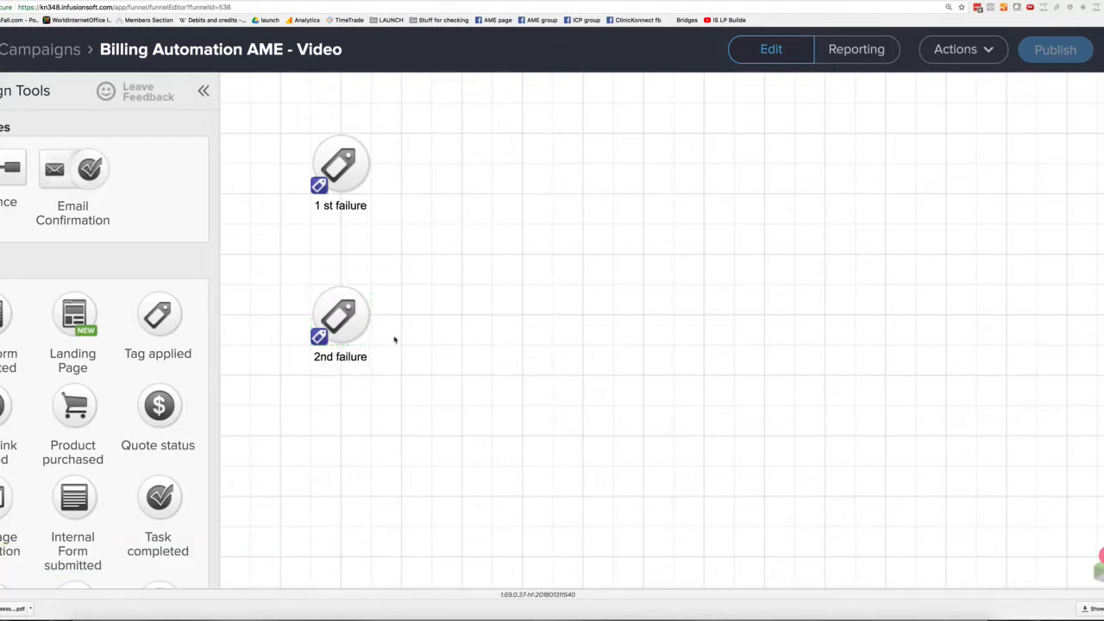
pyautogui.moveTo(345, 315); pyautogui.dragTo(343, 285)
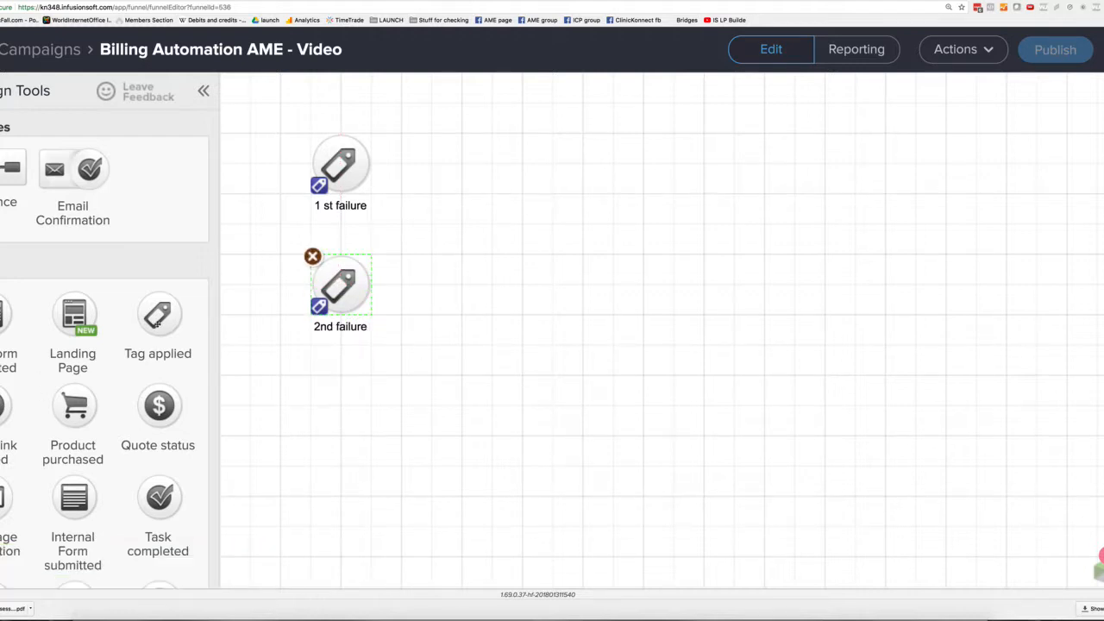
# - Place a third Tag applied goal below the "2nd failure" goal and name it "final failure"
pyautogui.moveTo(157, 318); pyautogui.dragTo(317, 389)
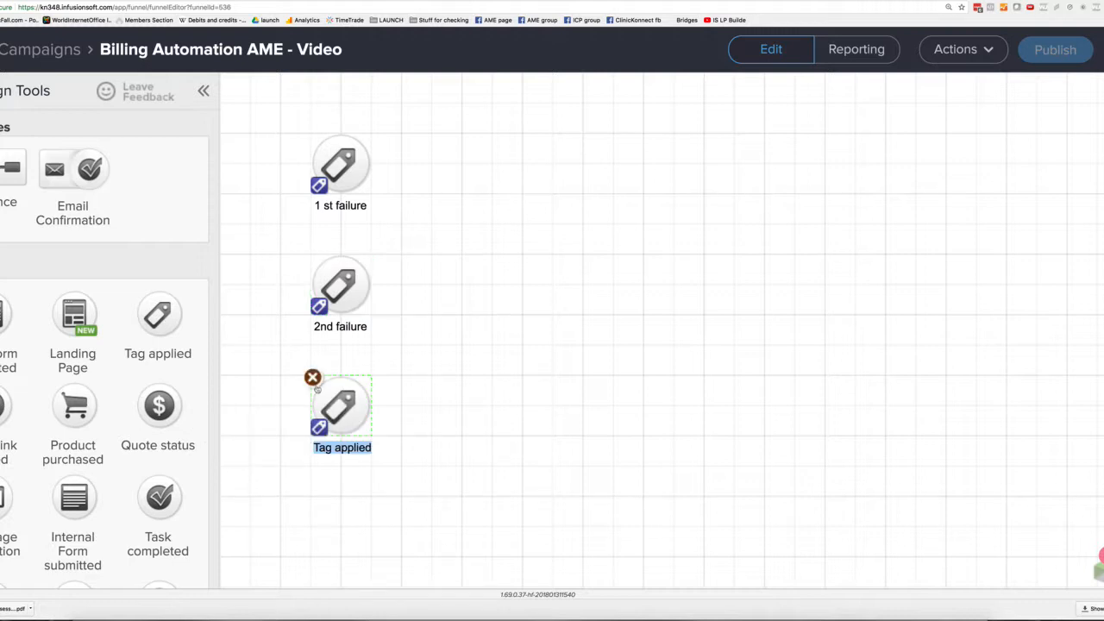
pyautogui.write('final fail')
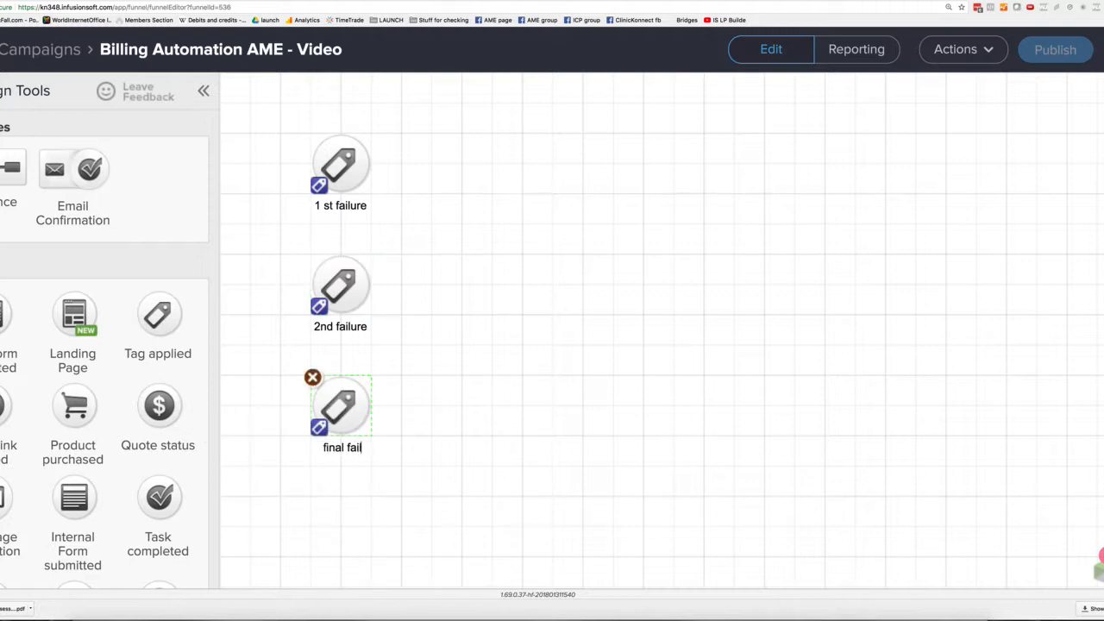
pyautogui.write('ure')
pyautogui.click(481, 321)
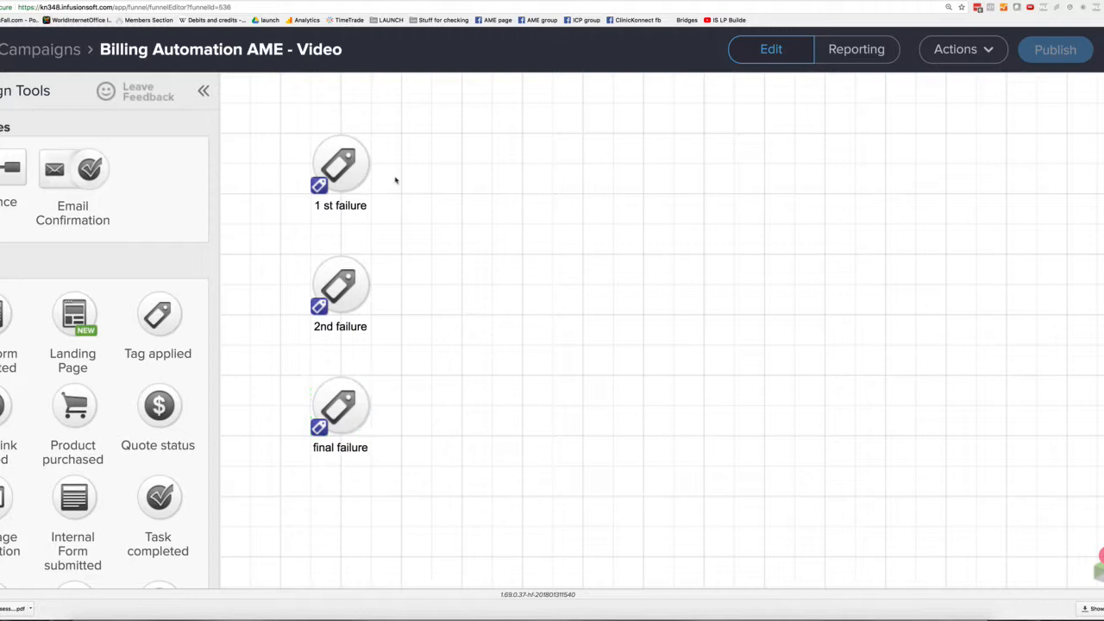
# - Configure the "1 st failure" goal to be achieved by the tag "Campaign Trigger -> 1st failure - video" and save it
pyautogui.doubleClick(365, 163)
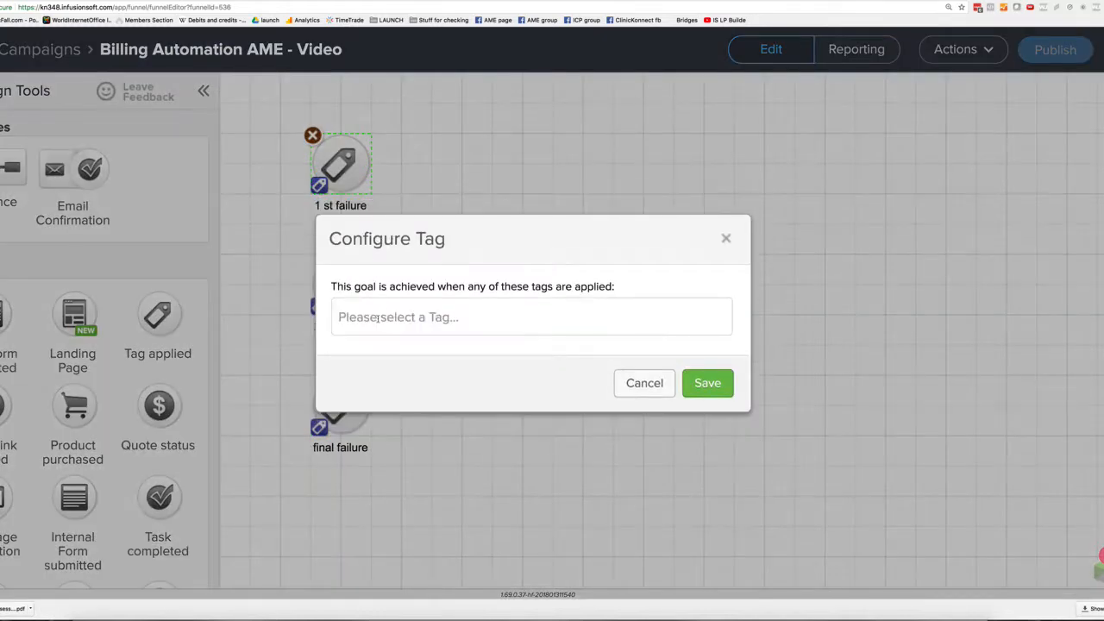
pyautogui.click(377, 318)
pyautogui.write('1st')
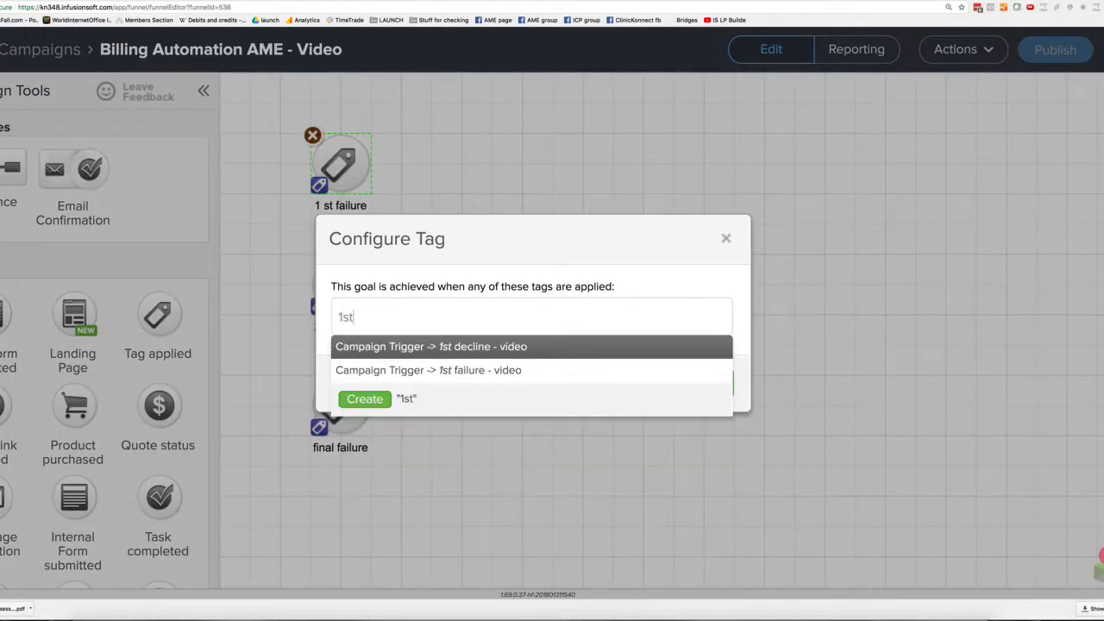
pyautogui.press('Down')
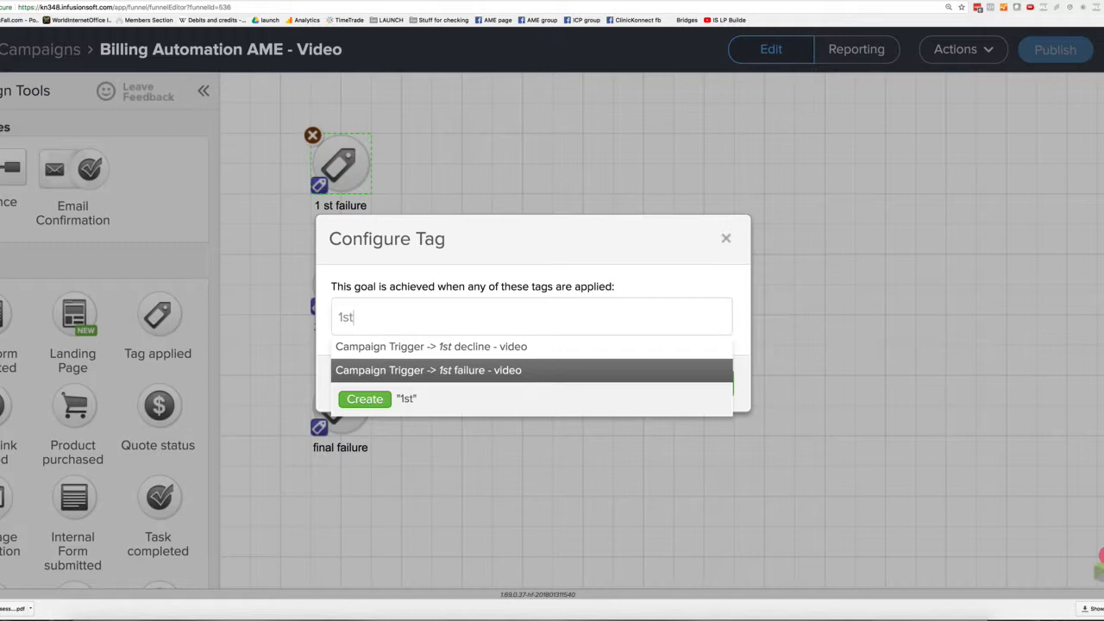
pyautogui.click(479, 373)
pyautogui.click(706, 398)
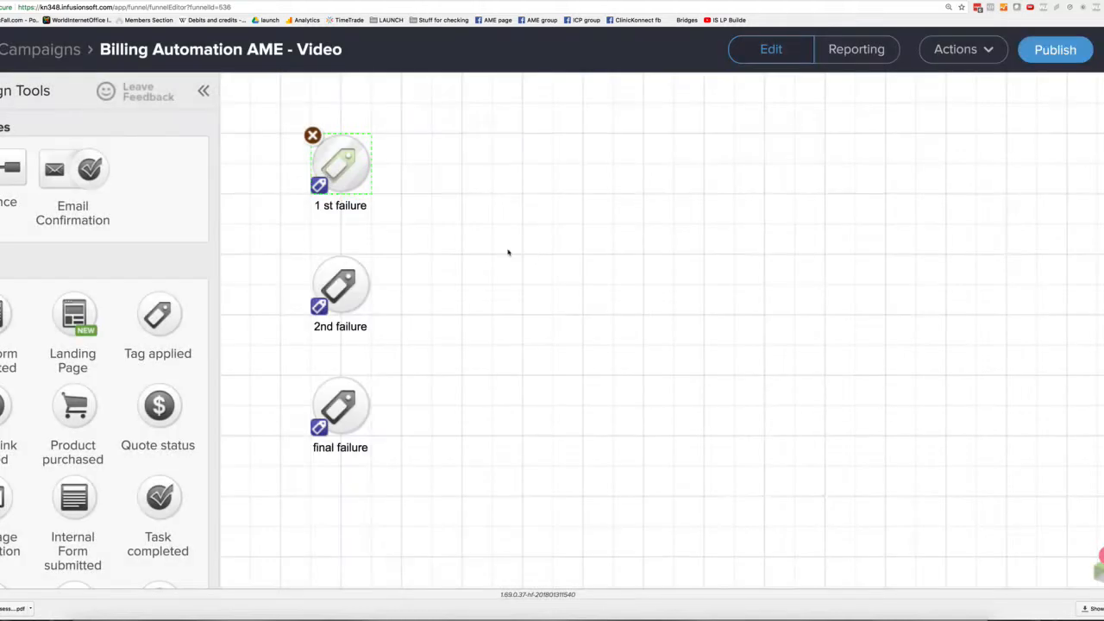
# - Configure the "2nd failure" goal to be achieved by the tag "Campaign Trigger -> 2nd failure - video" and save it
pyautogui.doubleClick(341, 289)
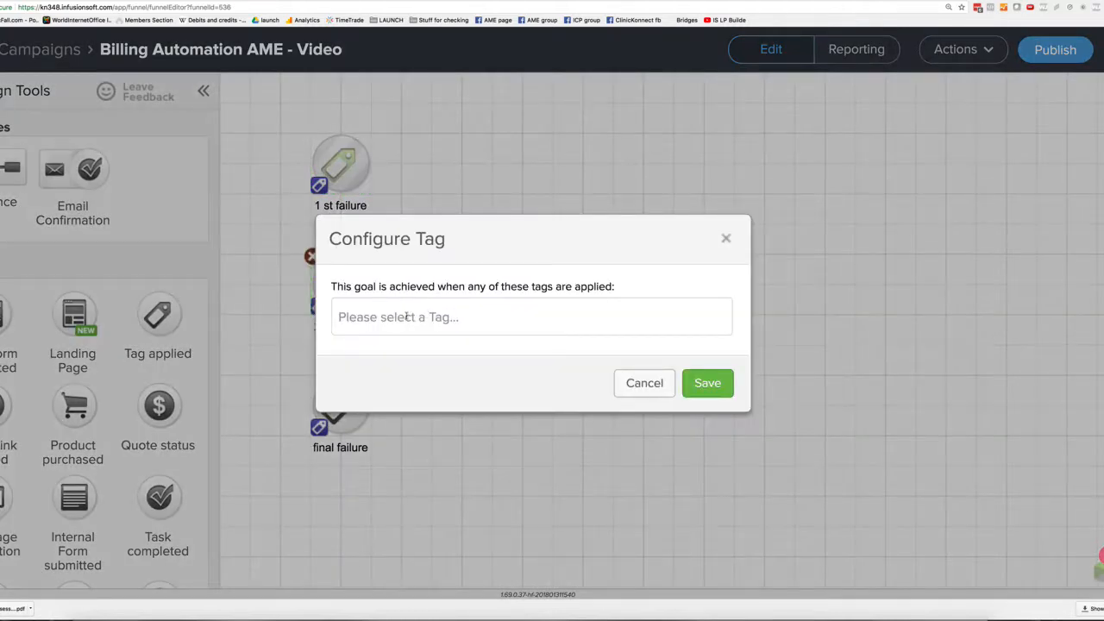
pyautogui.click(406, 317)
pyautogui.write('2nd')
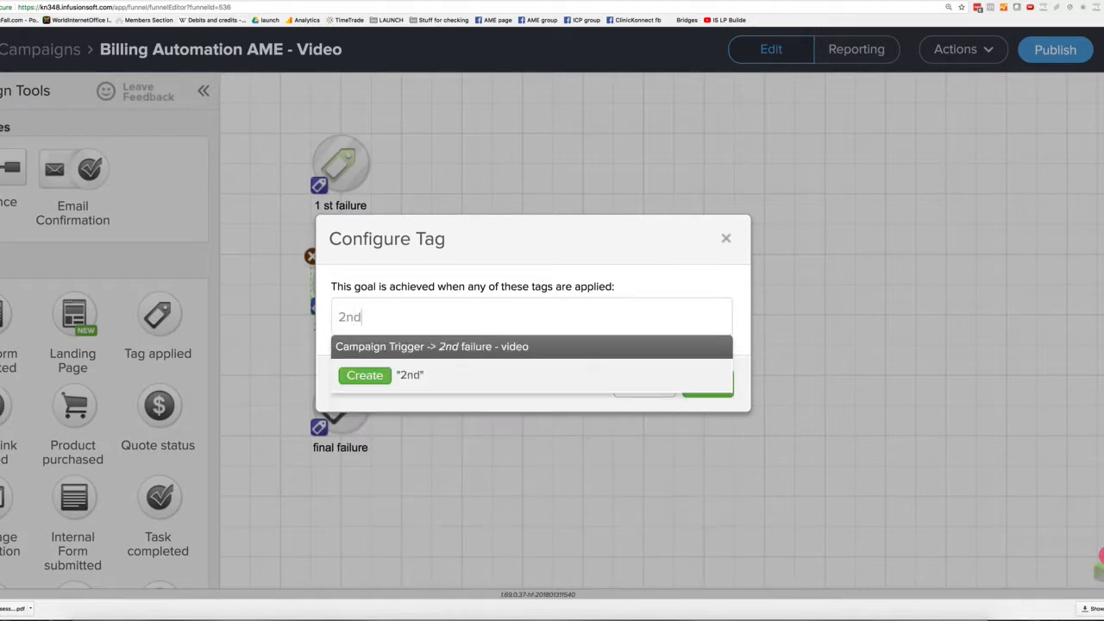
pyautogui.click(497, 349)
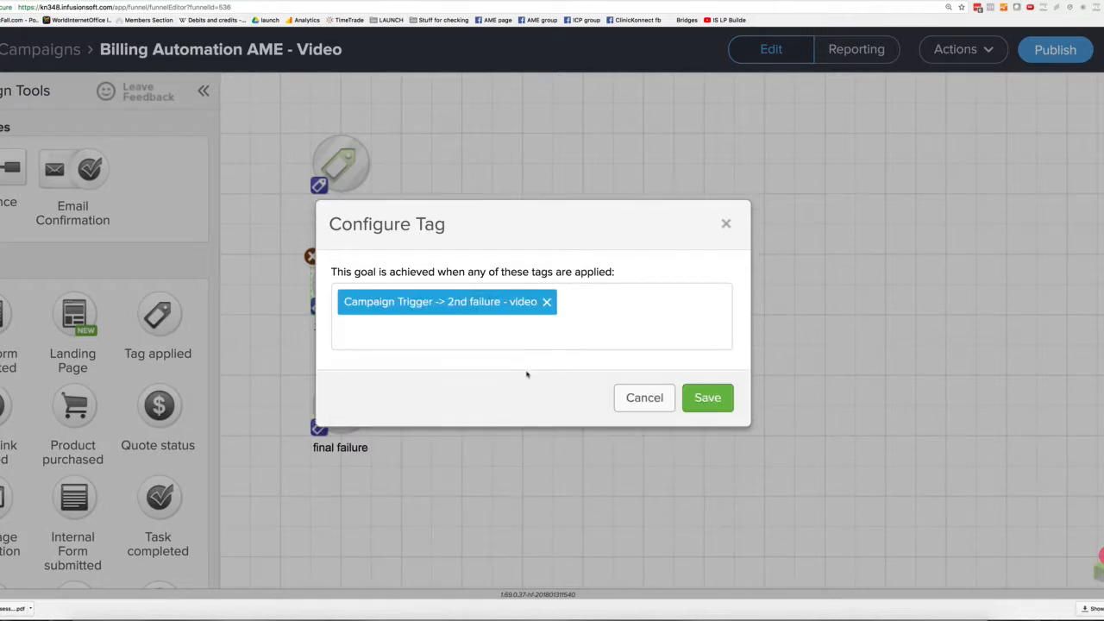
pyautogui.click(707, 397)
# - Configure the "final failure" goal to be achieved by the tag "Campaign Trigger -> final failure - video" and save it
pyautogui.doubleClick(341, 408)
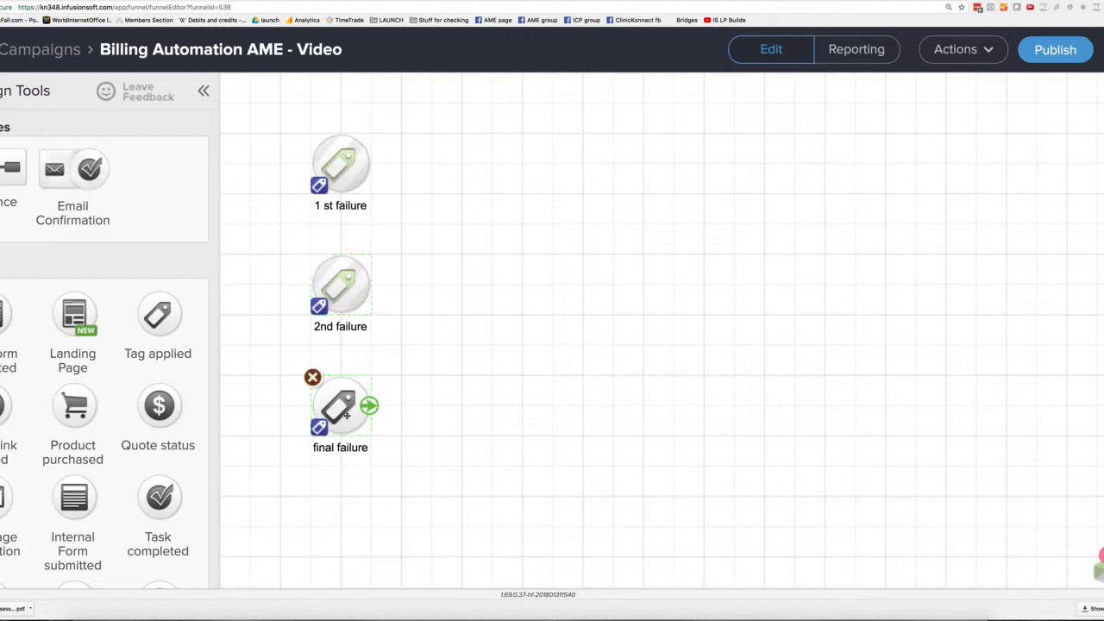
pyautogui.click(421, 317)
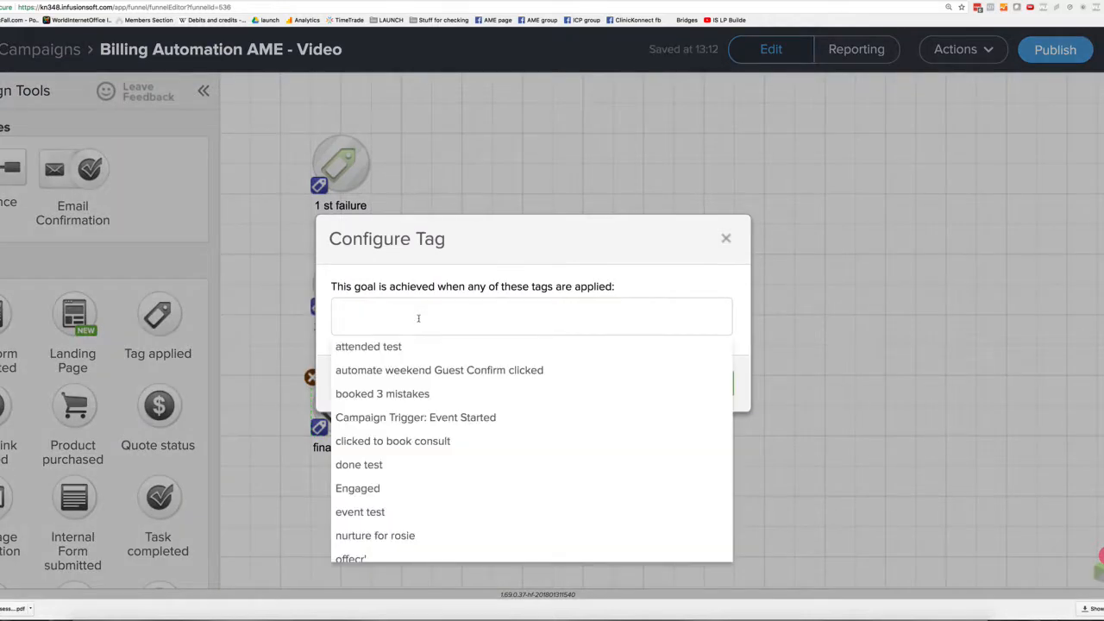
pyautogui.write('fin')
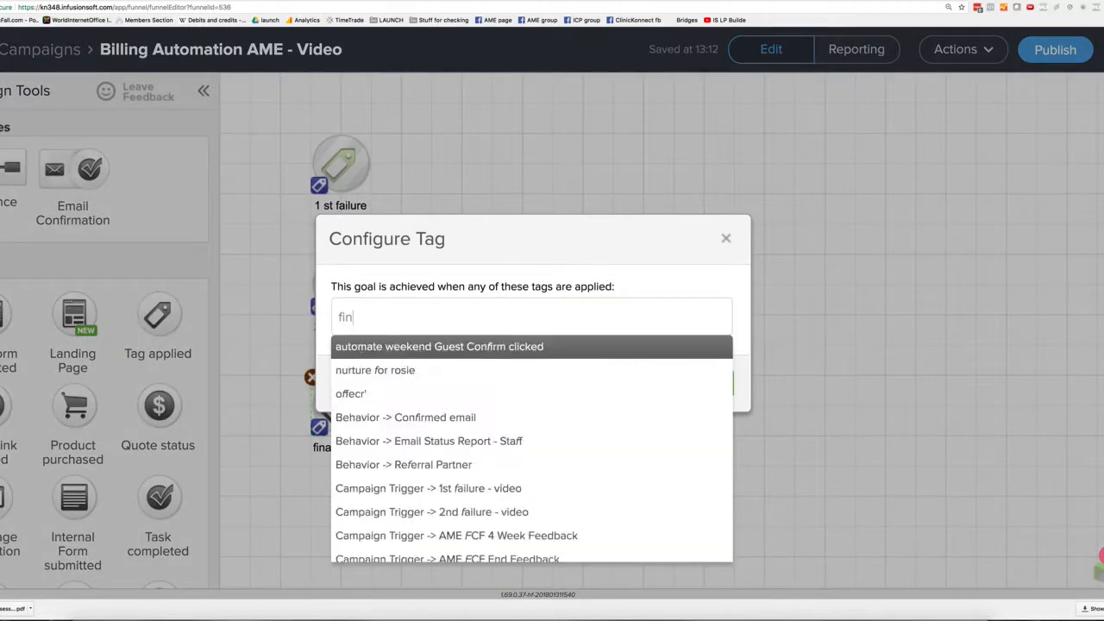
pyautogui.click(450, 348)
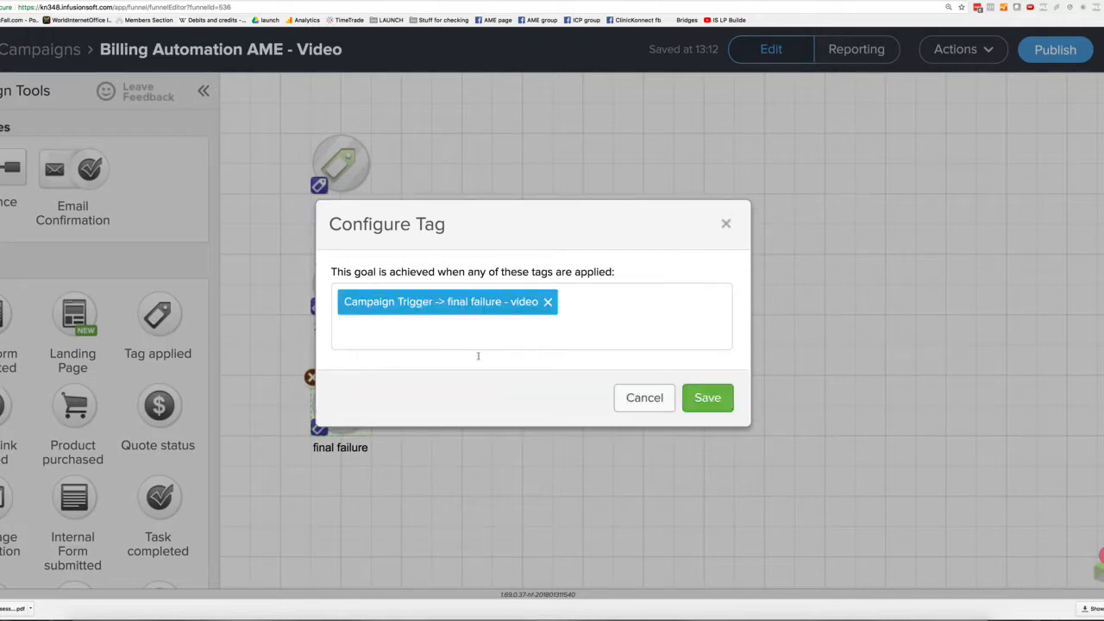
pyautogui.click(712, 398)
# - Add a sequence connected after the "1 st failure" goal and name it "remove tag - send email"
pyautogui.moveTo(10, 169); pyautogui.dragTo(522, 164)
pyautogui.moveTo(391, 188); pyautogui.dragTo(522, 164)
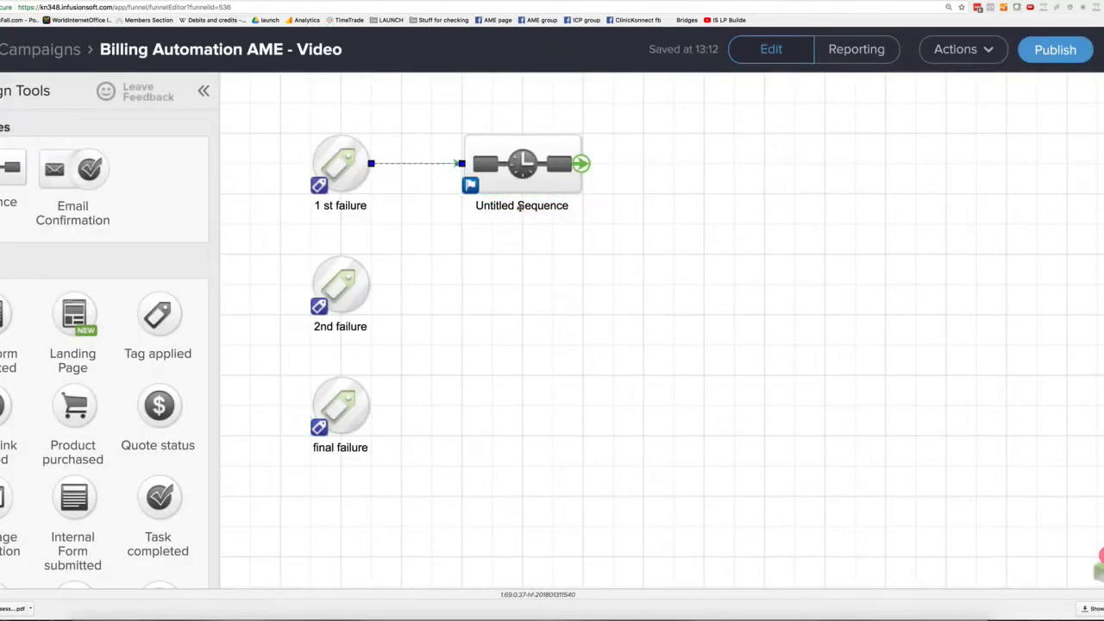
pyautogui.doubleClick(523, 205)
pyautogui.write('remove tag')
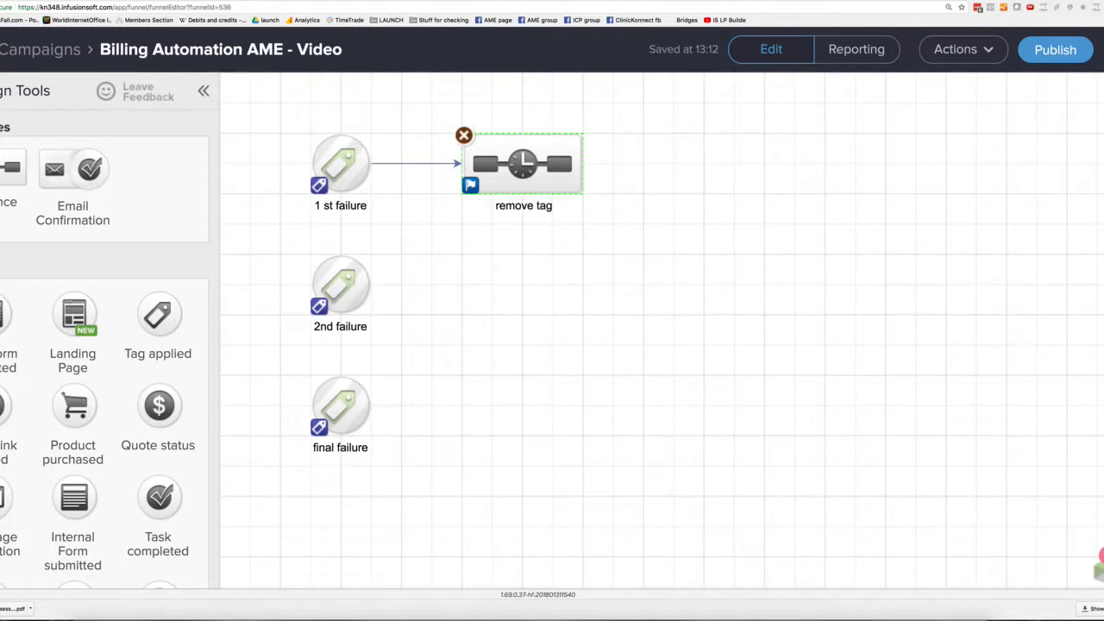
pyautogui.write(' - send email')
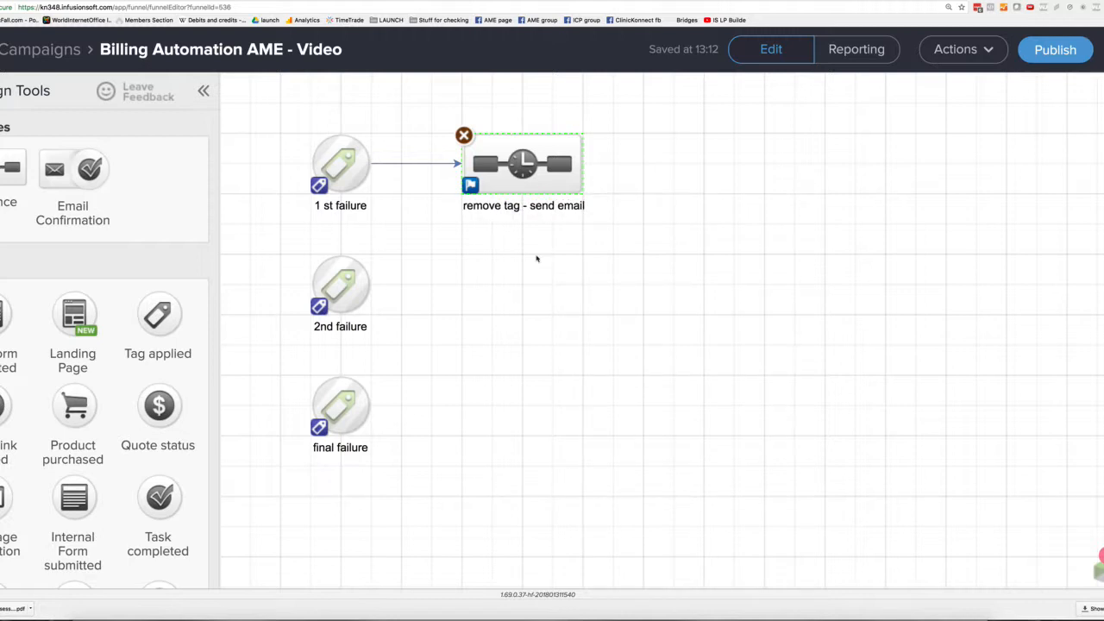
# - In the "remove tag - send email" sequence, add a tag step removing "Campaign Trigger -> 1st failure - video" and set the sequence to Ready
pyautogui.doubleClick(532, 182)
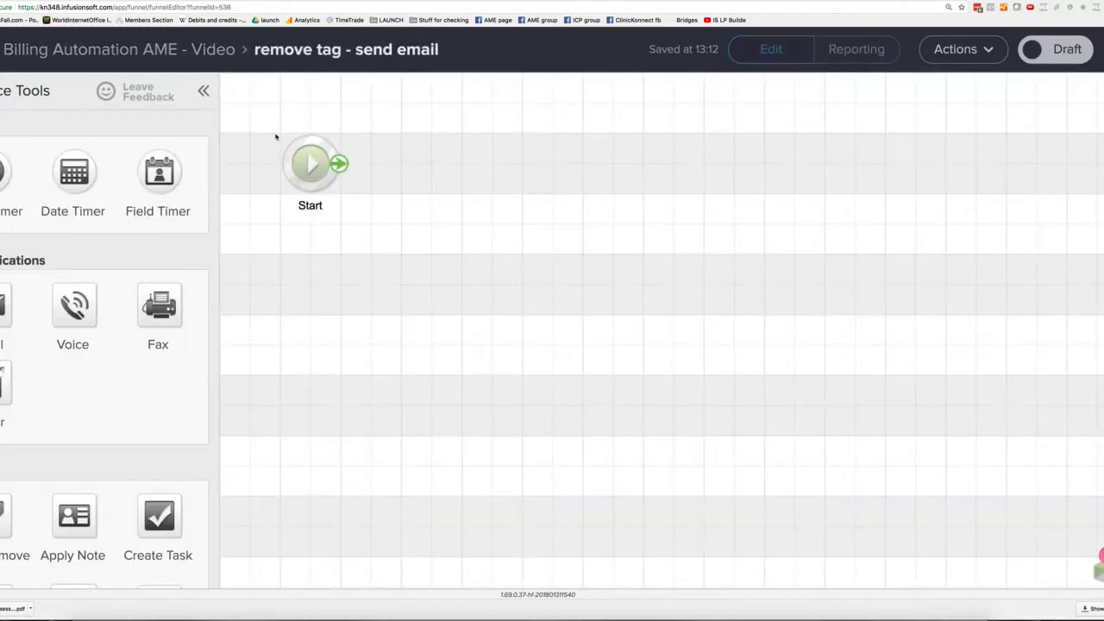
pyautogui.moveTo(7, 516); pyautogui.dragTo(435, 170)
pyautogui.doubleClick(436, 170)
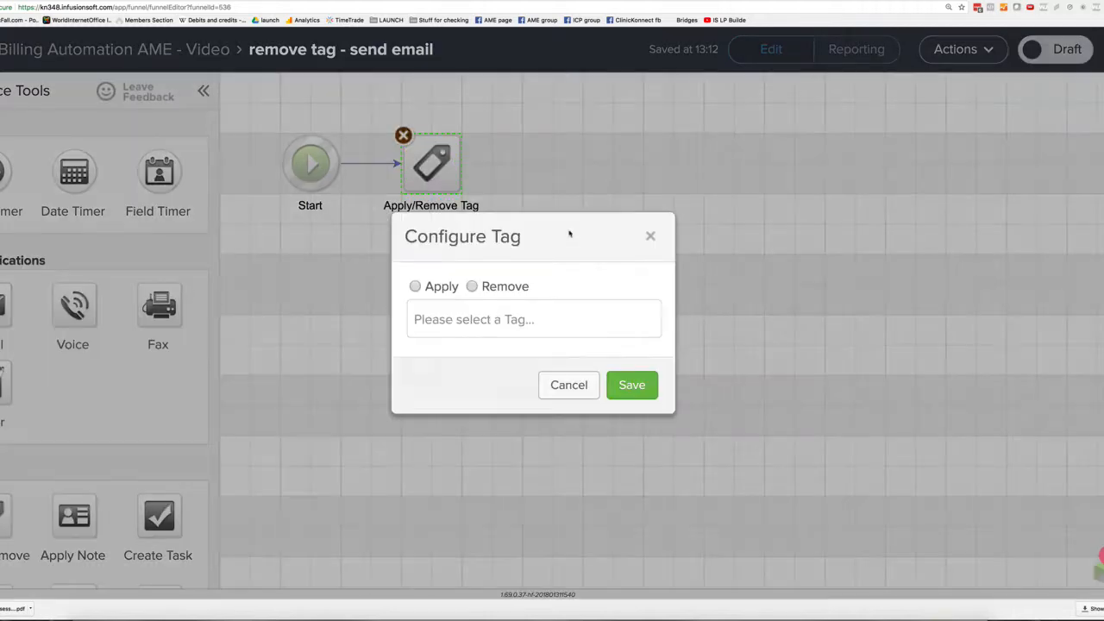
pyautogui.click(472, 286)
pyautogui.click(453, 316)
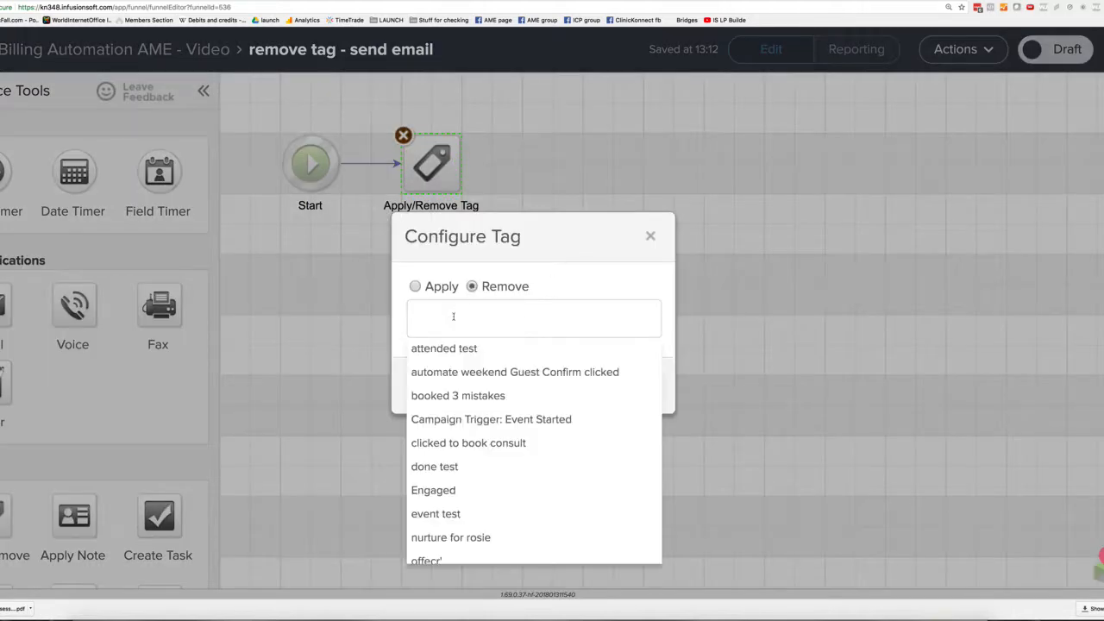
pyautogui.write('1st')
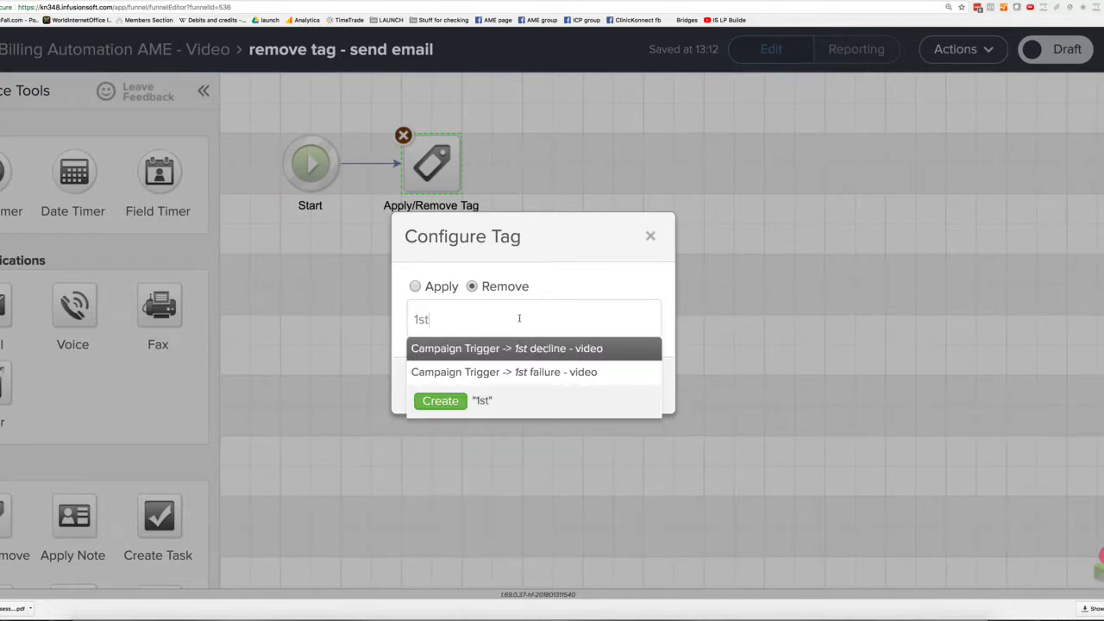
pyautogui.click(539, 372)
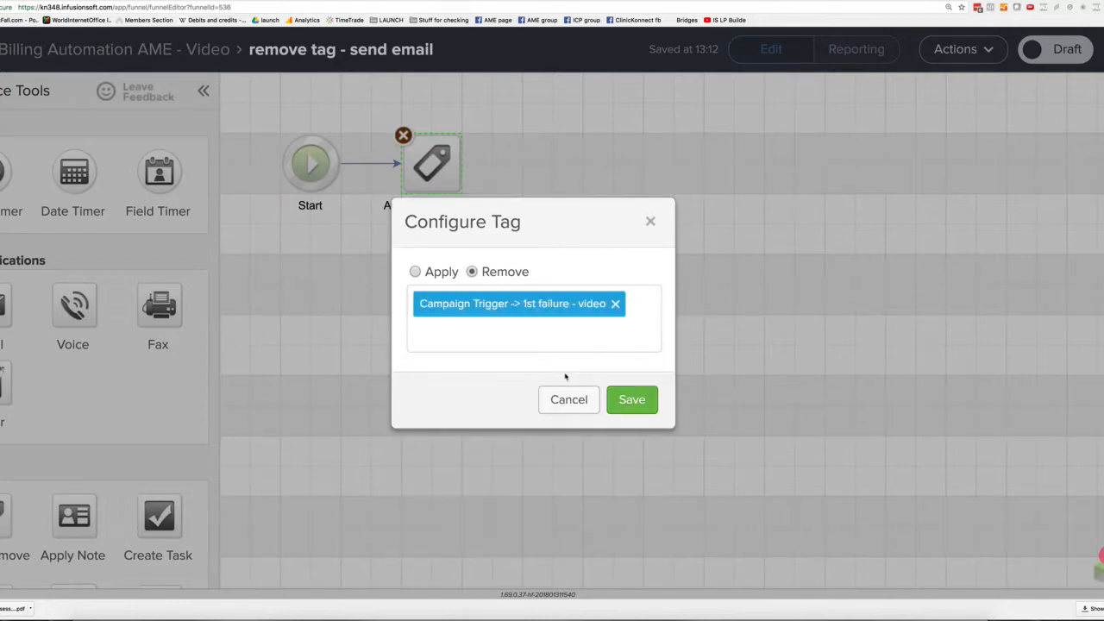
pyautogui.click(642, 402)
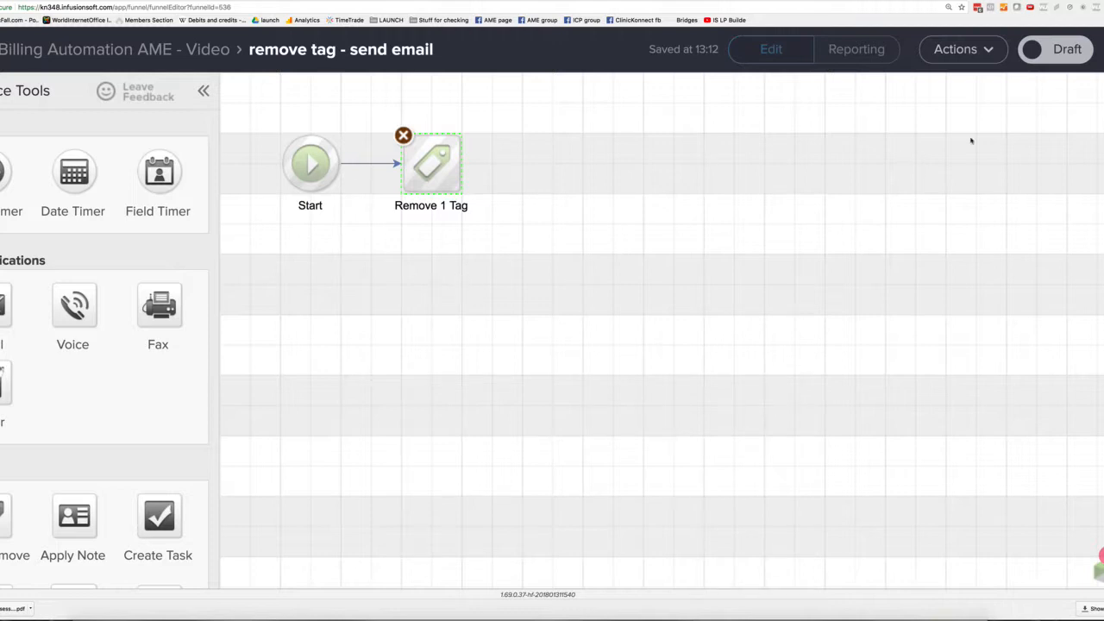
pyautogui.click(1032, 54)
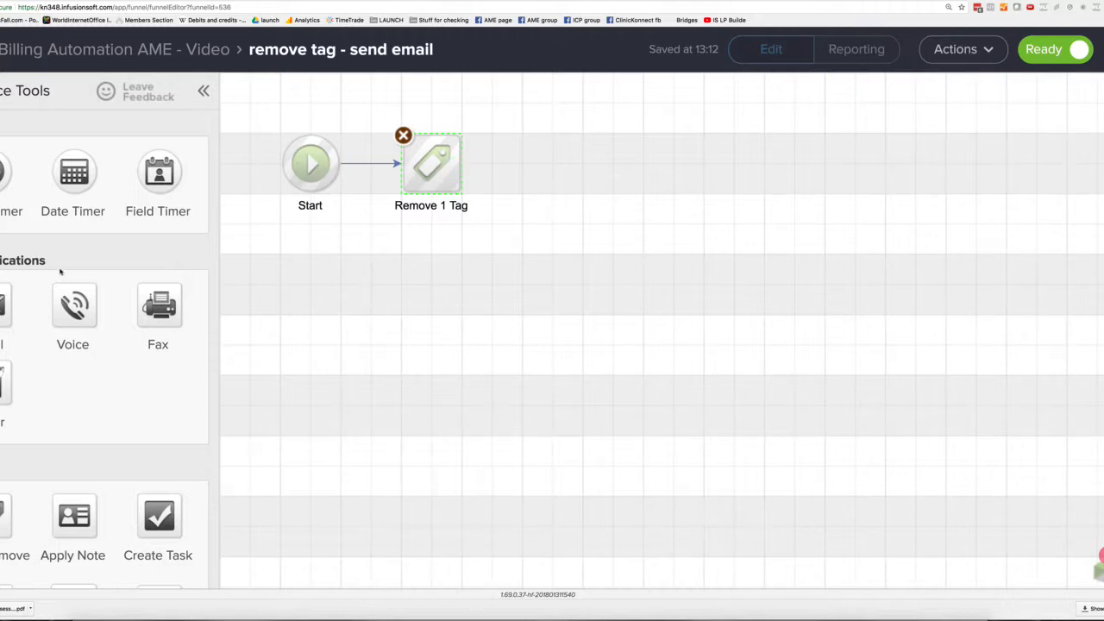
# - Add an email after the tag removal step in the sequence and name it "Declined payment"
pyautogui.moveTo(53, 292); pyautogui.dragTo(605, 112)
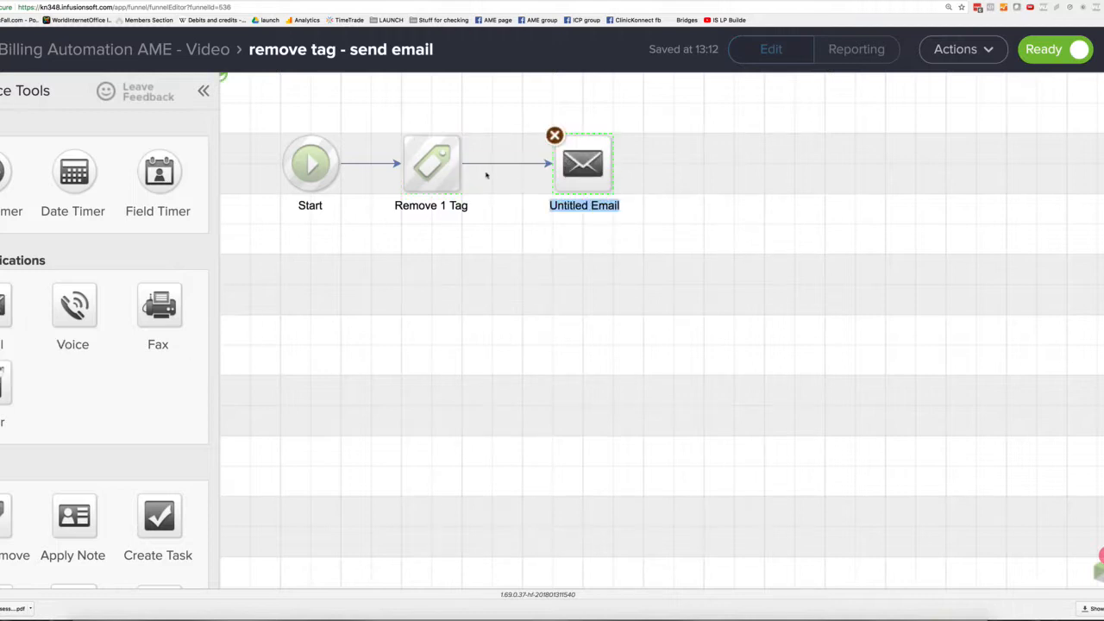
pyautogui.click(587, 207)
pyautogui.doubleClick(590, 205)
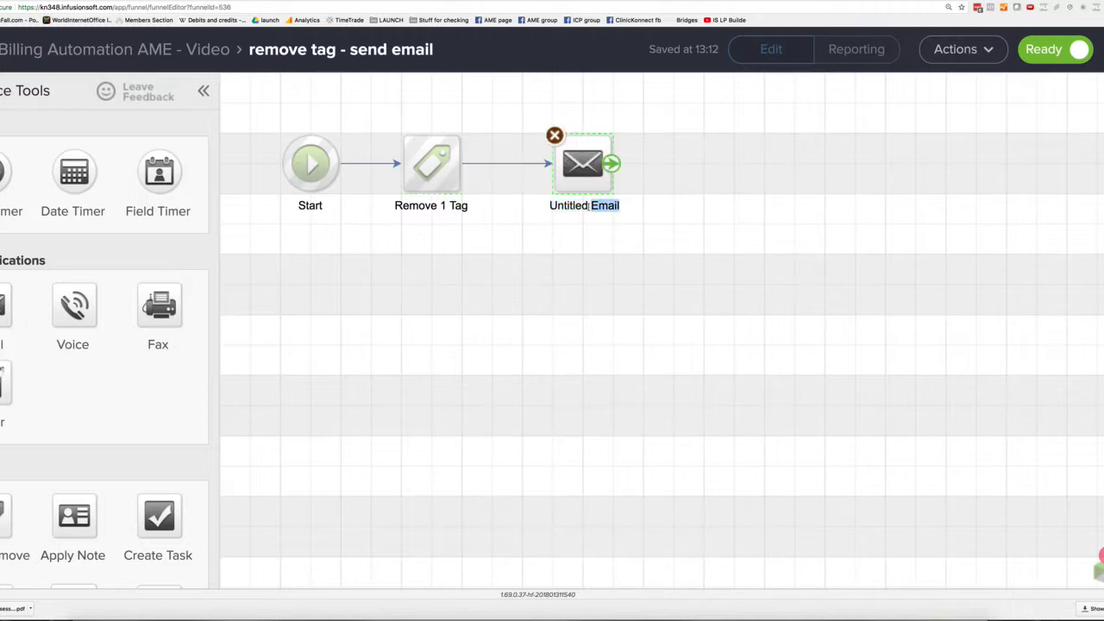
pyautogui.tripleClick(589, 205)
pyautogui.write('De')
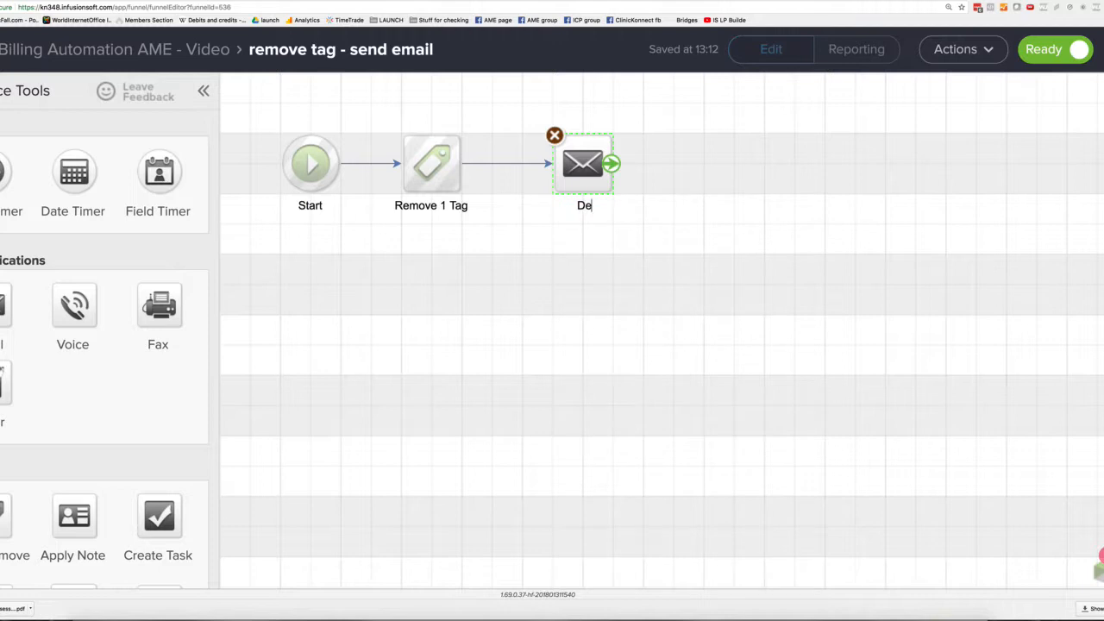
pyautogui.write('clined payment')
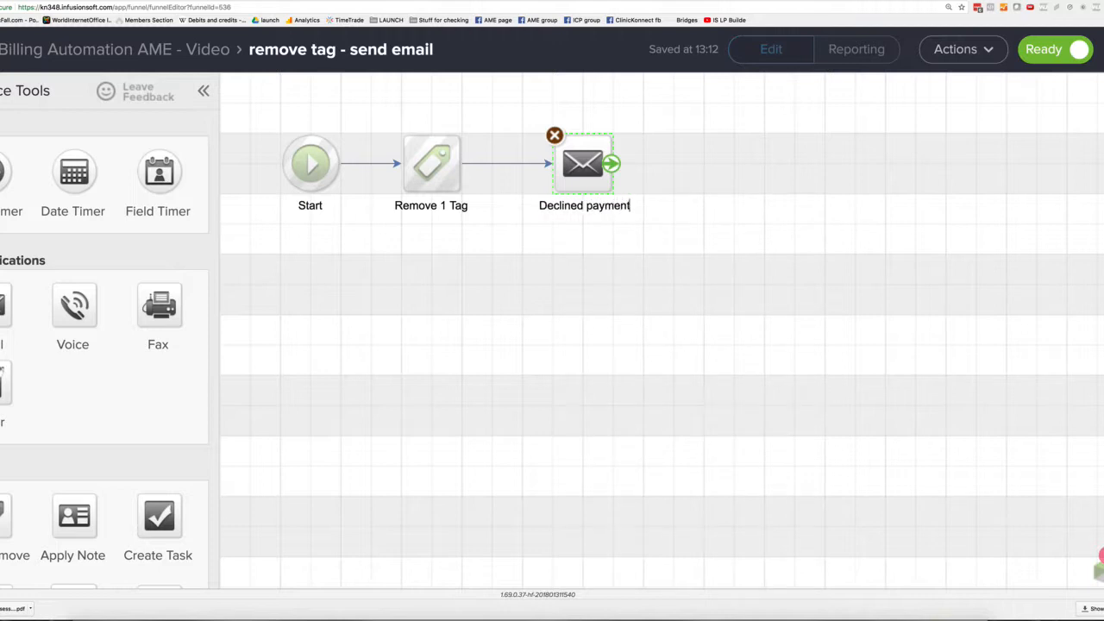
pyautogui.click(617, 238)
# - Open the "Declined payment" email and start it from the plain text-only letter template in the gallery
pyautogui.doubleClick(587, 166)
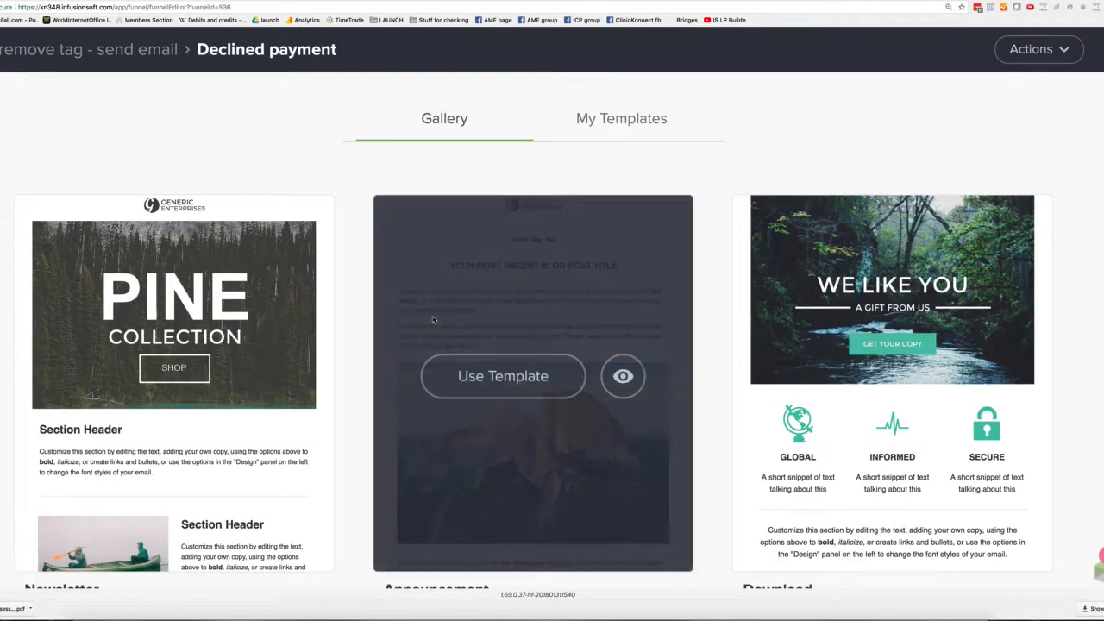
pyautogui.scroll(-3, 424, 334)
pyautogui.scroll(-4, 423, 334)
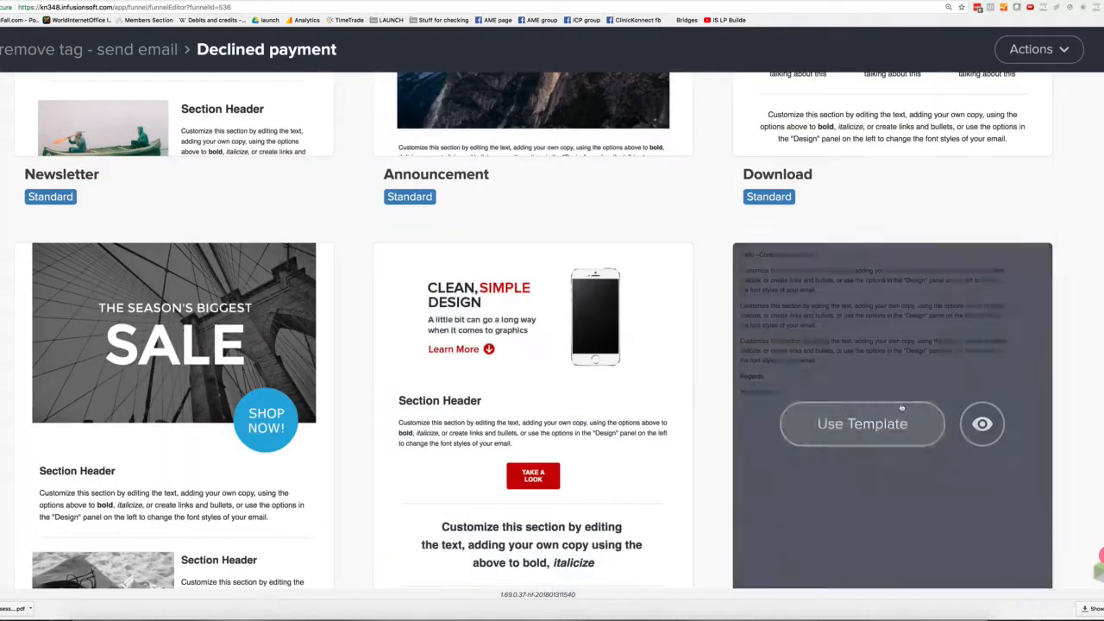
pyautogui.click(862, 423)
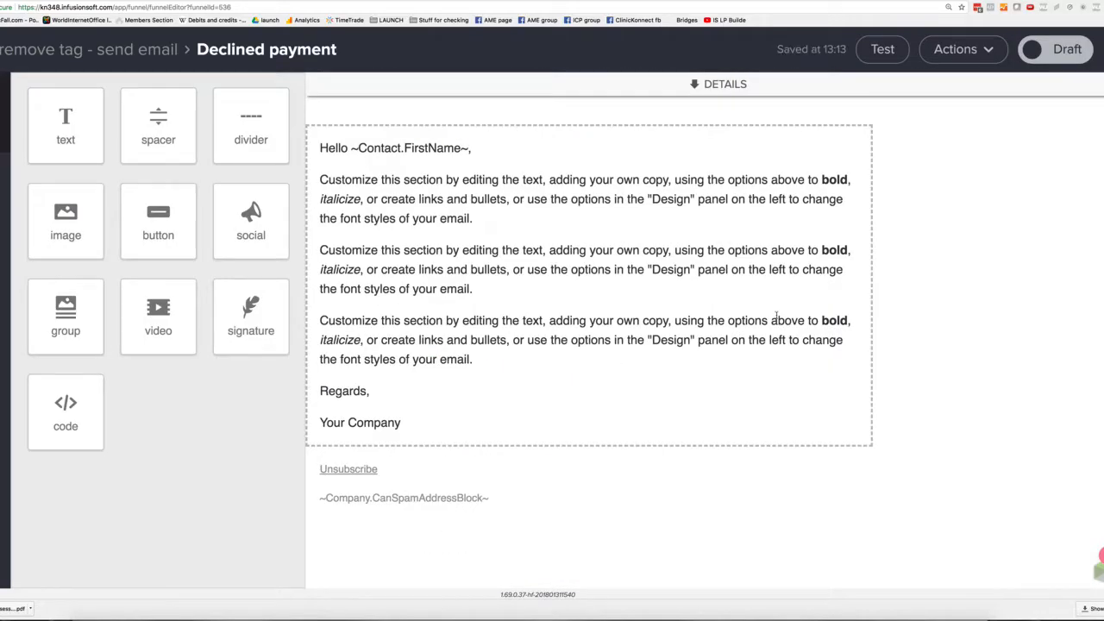
# - Set the email's sender to the company's admin user instead of the contact's owner, and set the subject to "Declined payment"
pyautogui.click(555, 95)
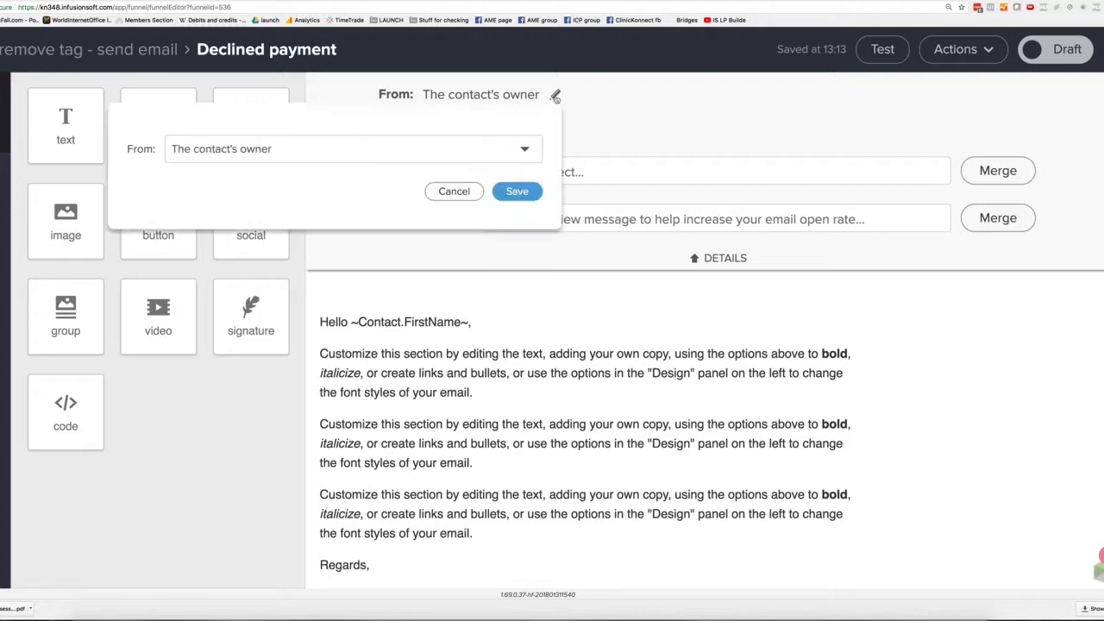
pyautogui.click(496, 151)
pyautogui.click(352, 201)
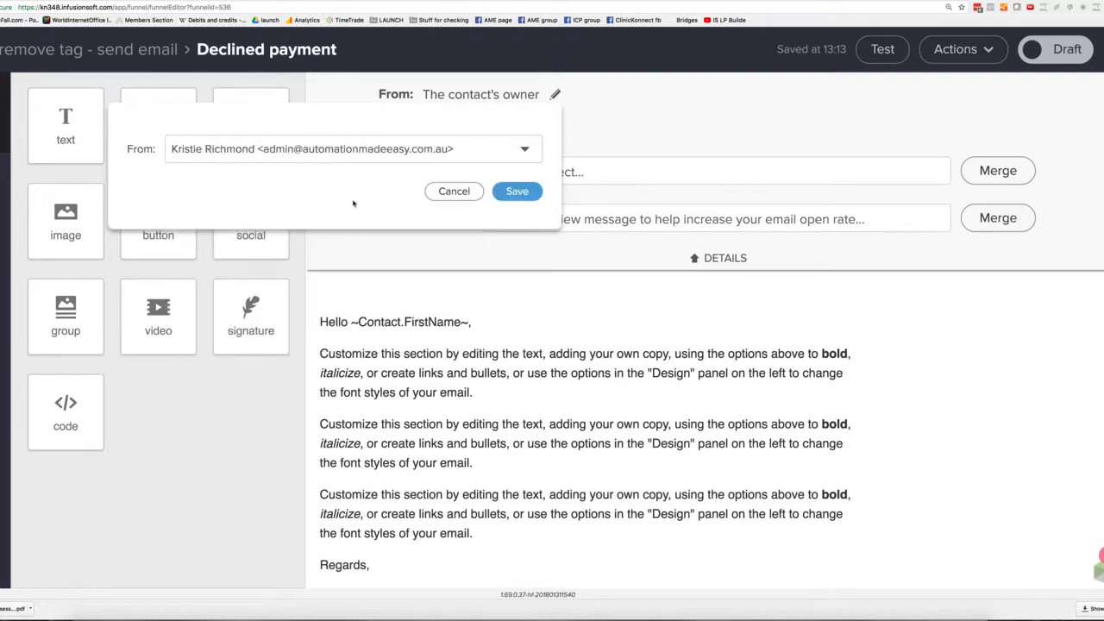
pyautogui.click(515, 194)
pyautogui.click(499, 172)
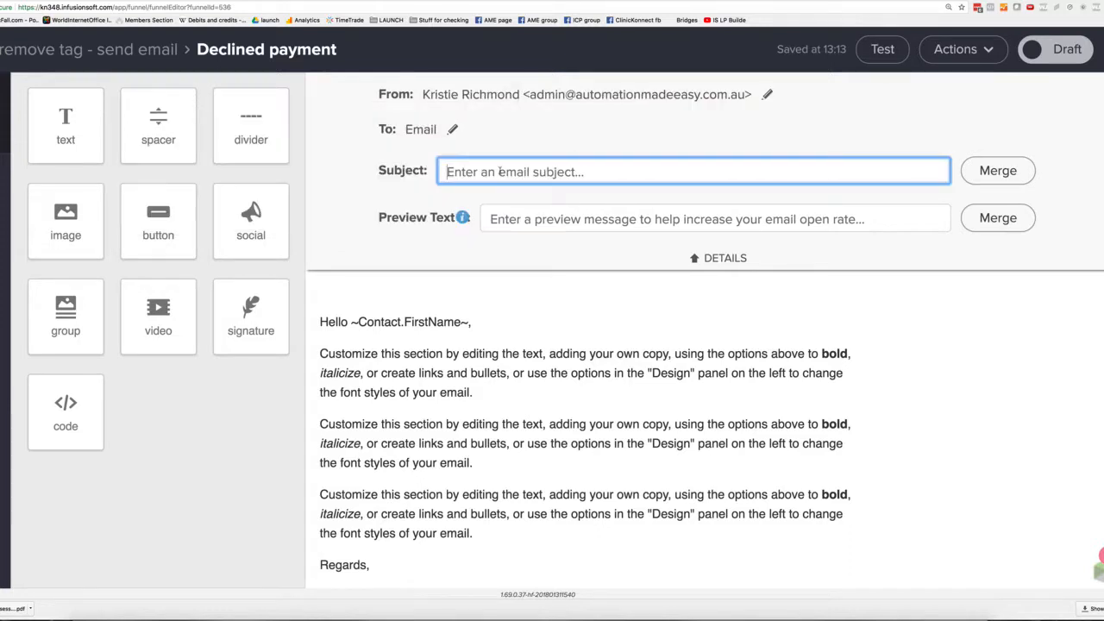
pyautogui.write('Decl')
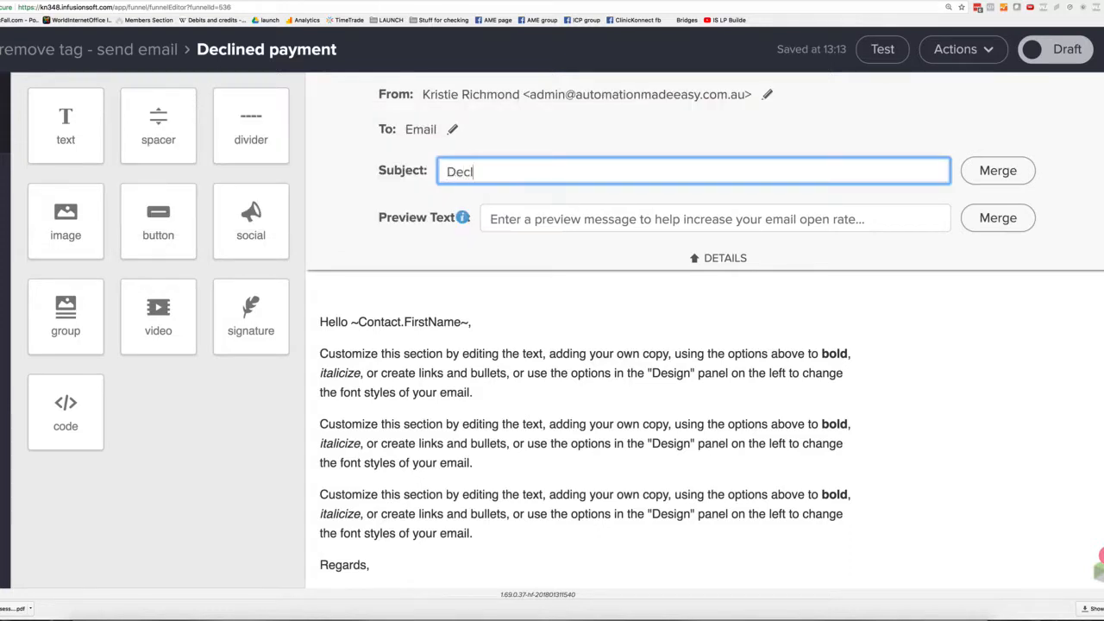
pyautogui.write('ined payment')
pyautogui.click(726, 258)
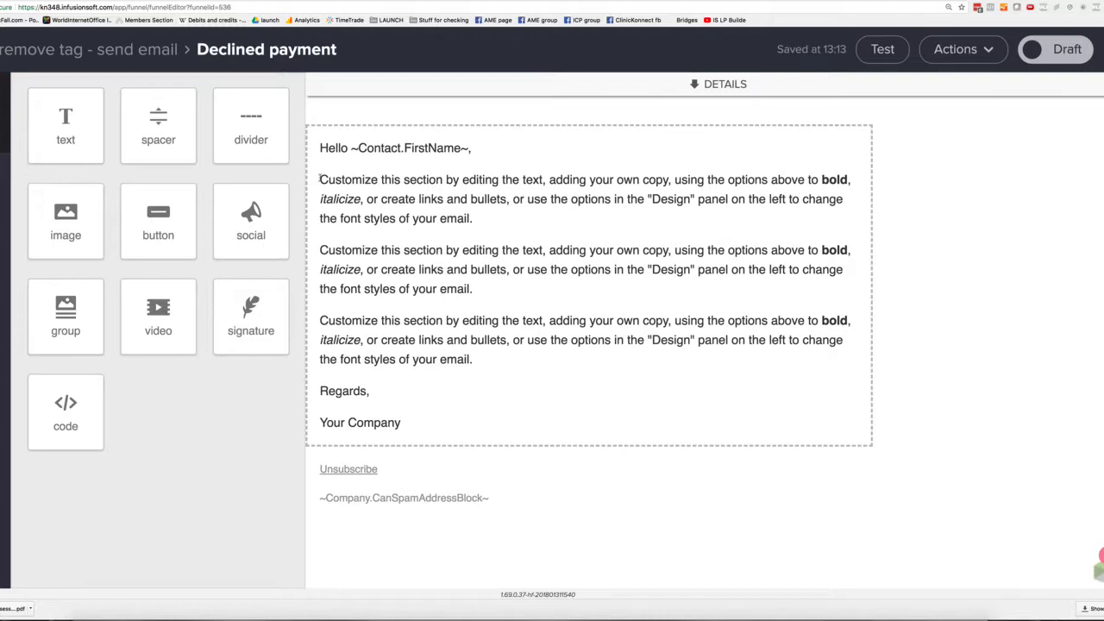
# - Replace the placeholder paragraphs with "Your payment has declined for XYZ product." followed by a new paragraph starting "Please"
pyautogui.moveTo(319, 178); pyautogui.dragTo(511, 359)
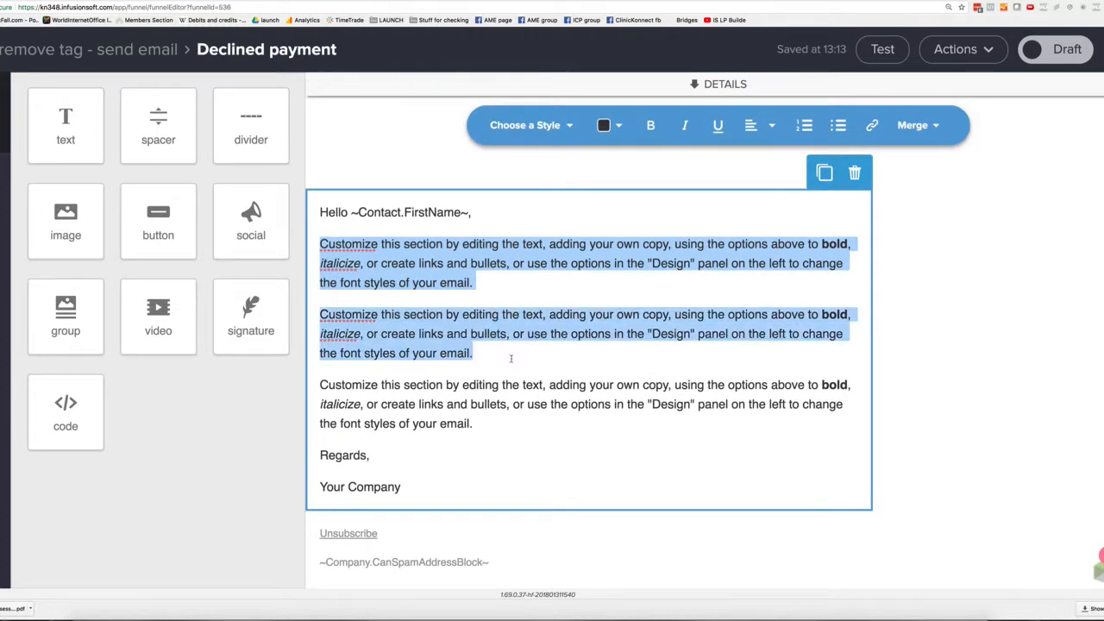
pyautogui.write('Your payment ')
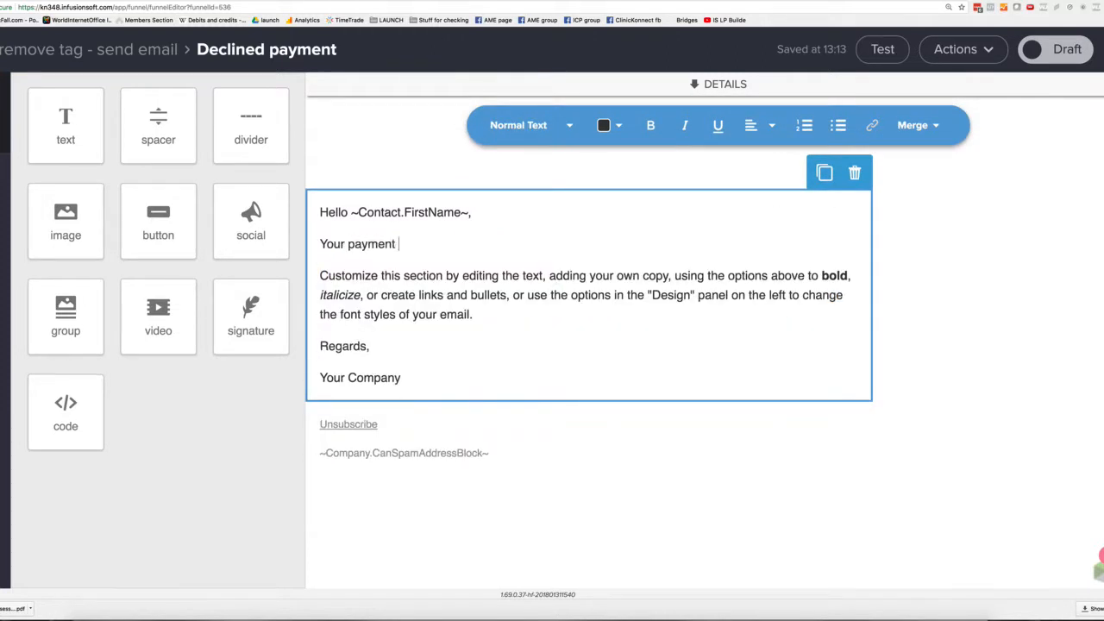
pyautogui.write('has declined for X')
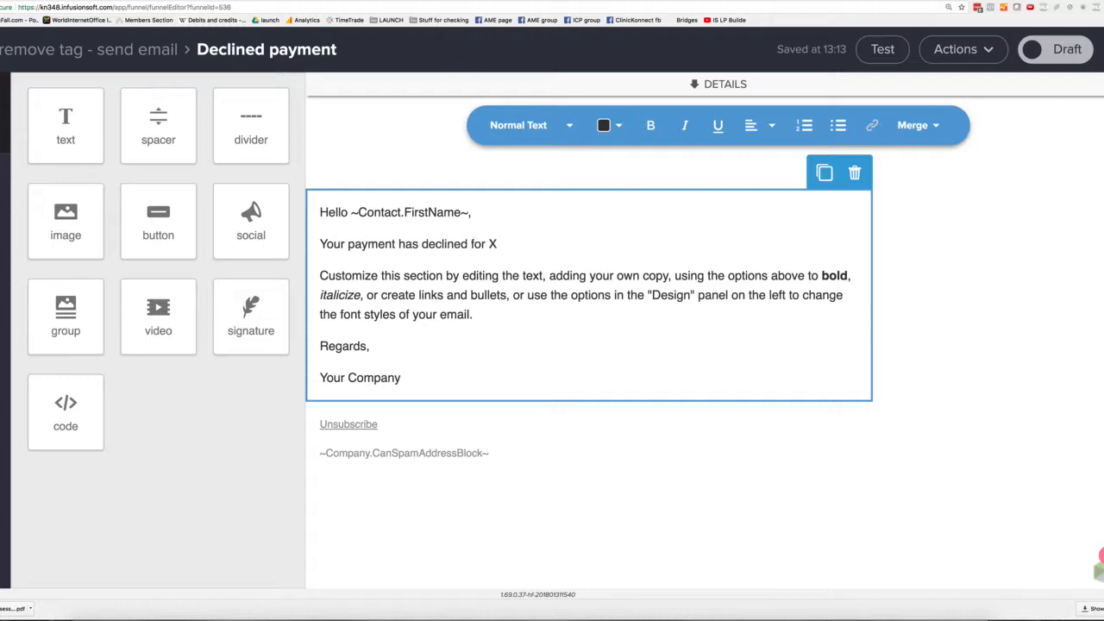
pyautogui.write('YZ product.')
pyautogui.moveTo(472, 314); pyautogui.dragTo(316, 271)
pyautogui.write('Please ')
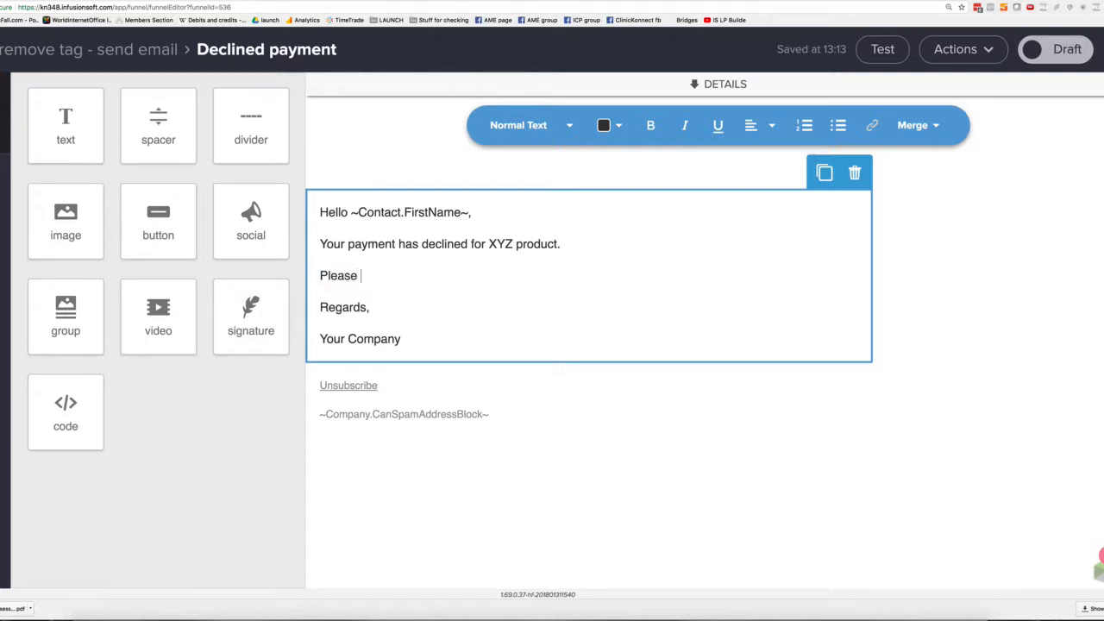
pyautogui.write('cli')
pyautogui.press('BackSpace')
pyautogui.press('BackSpace')
pyautogui.press('BackSpace')
pyautogui.write('u')
pyautogui.write('e you')
pyautogui.write('r')
pyautogui.press('BackSpace')
pyautogui.press('BackSpace')
pyautogui.press('BackSpace')
pyautogui.press('BackSpace')
pyautogui.press('BackSpace')
pyautogui.press('BackSpace')
pyautogui.press('BackSpace')
pyautogui.press('BackSpace')
pyautogui.press('BackSpace')
pyautogui.press('BackSpace')
pyautogui.press('BackSpace')
# - Complete the second paragraph as "Please check with your bank & update your account for the next autocharge attempt that will go through in 2 days."
pyautogui.write('check wiht your ')
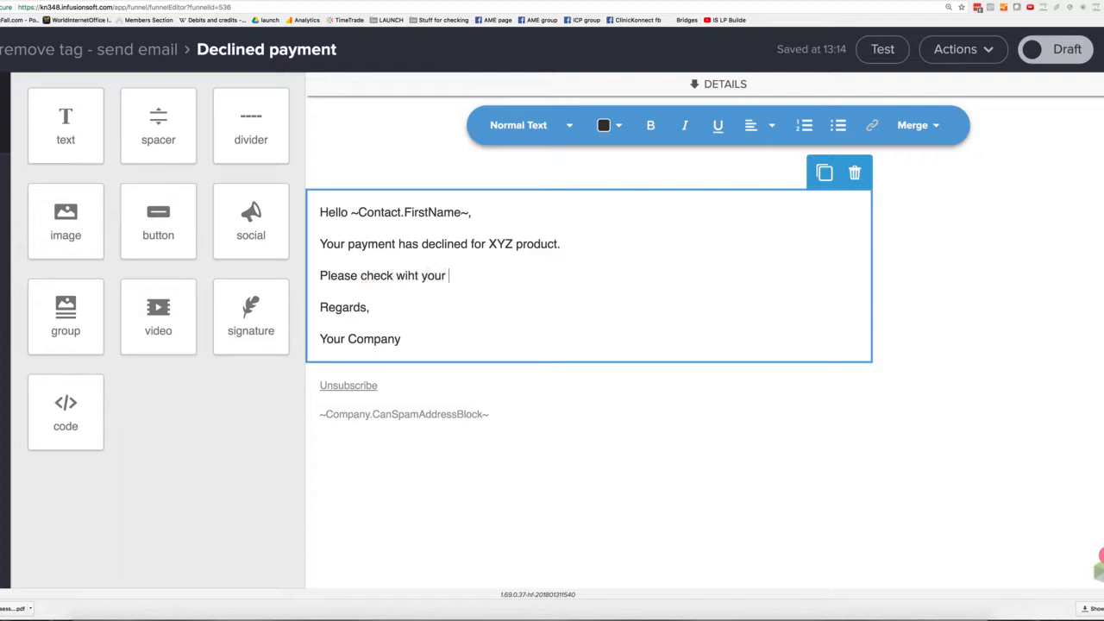
pyautogui.write('bank')
pyautogui.doubleClick(408, 275)
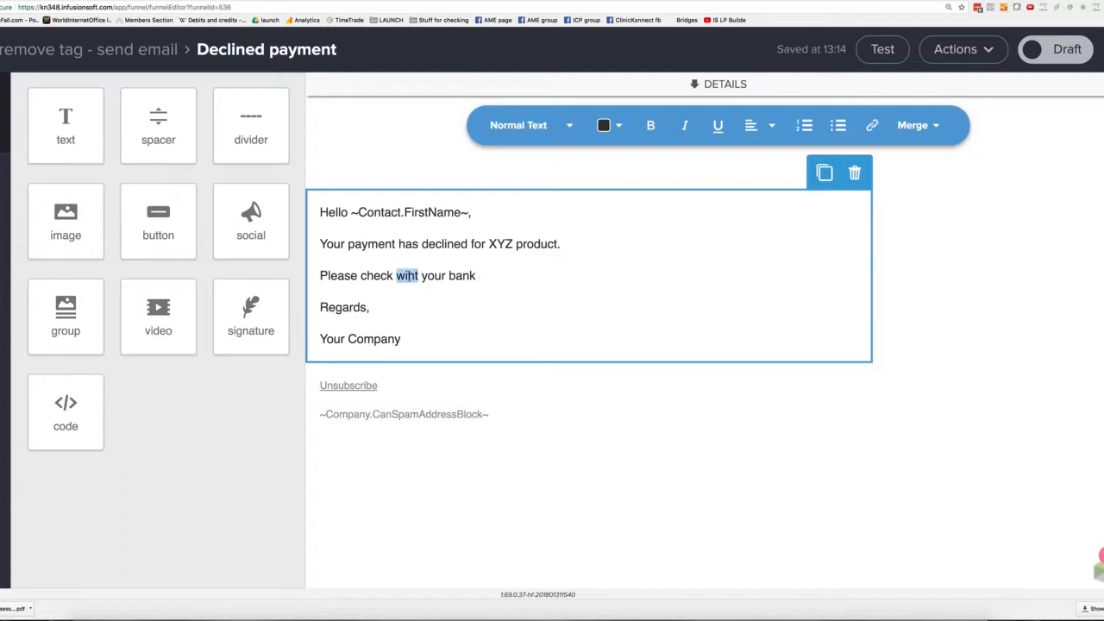
pyautogui.write('with')
pyautogui.click(481, 275)
pyautogui.write('& update ')
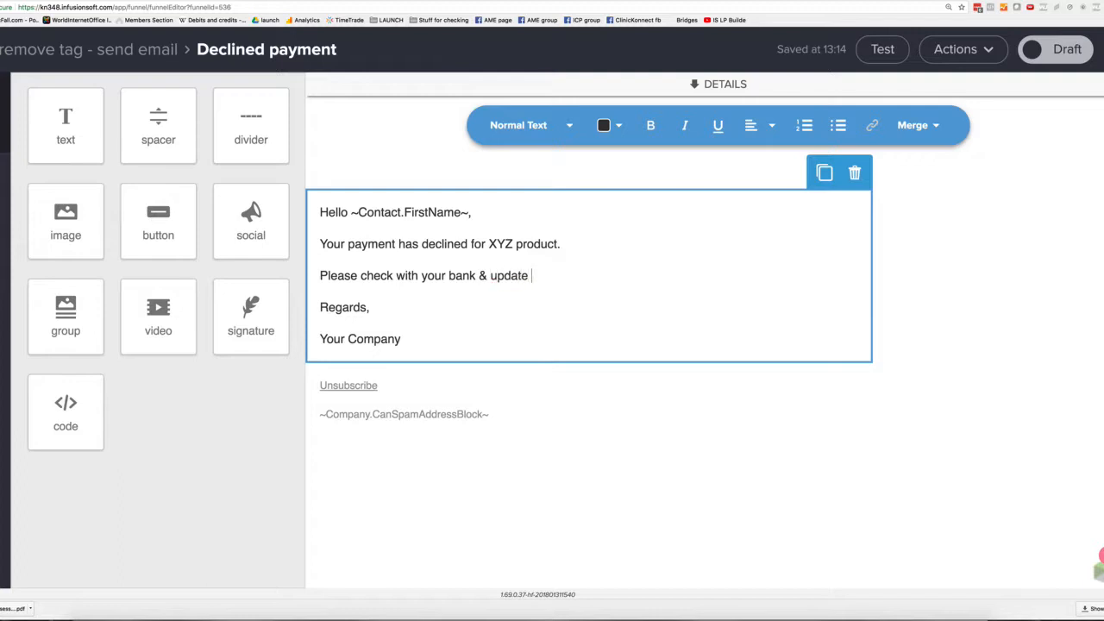
pyautogui.write('your account for the nex')
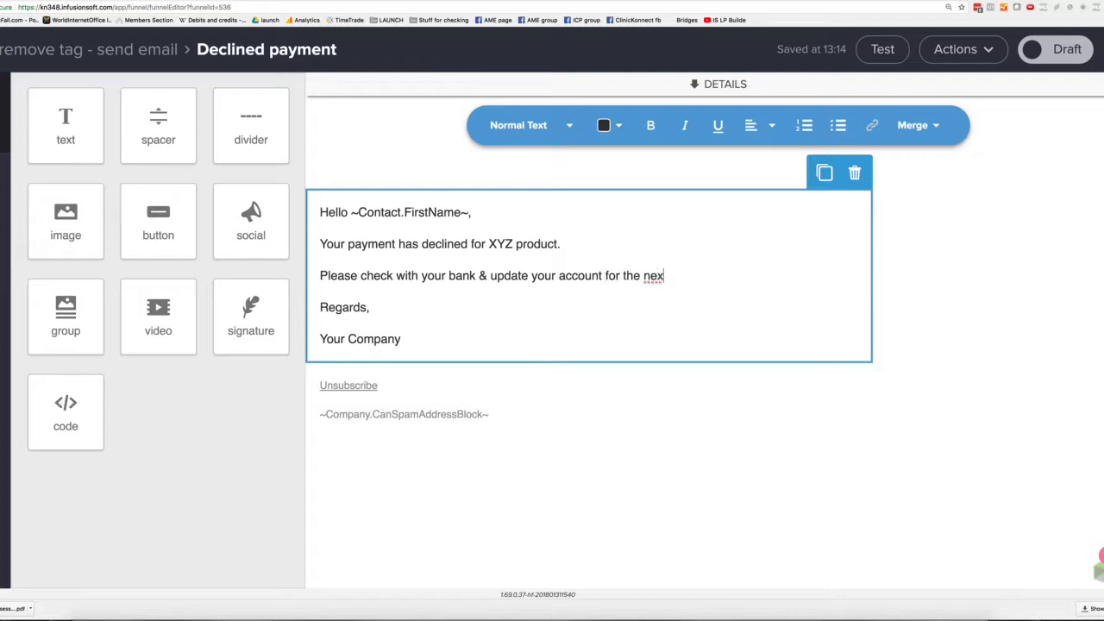
pyautogui.write('t autocha')
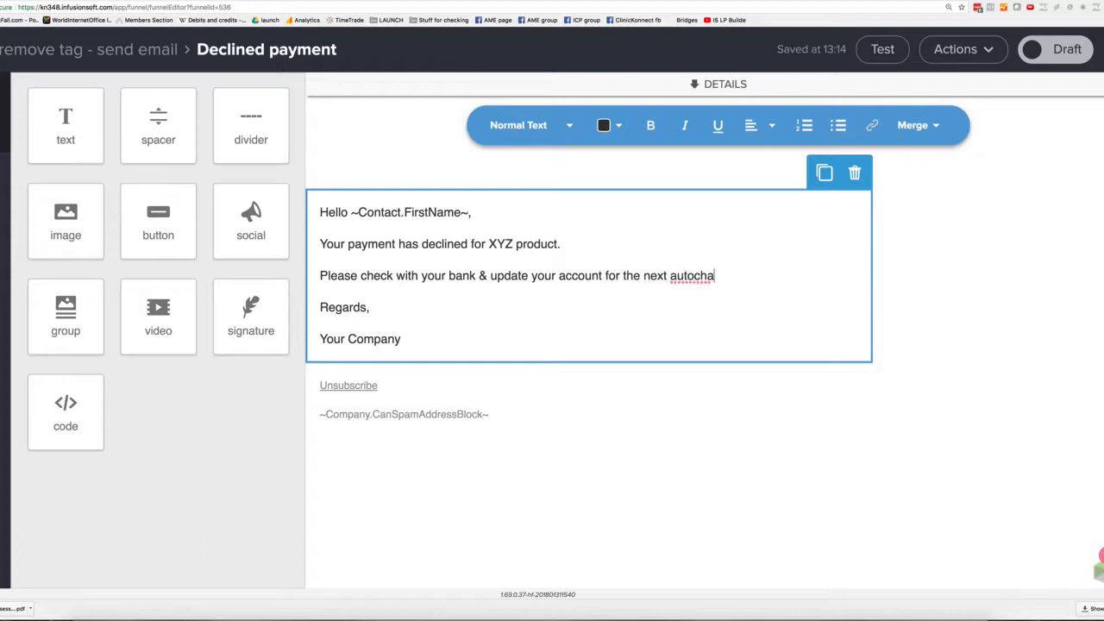
pyautogui.write('rge attemp')
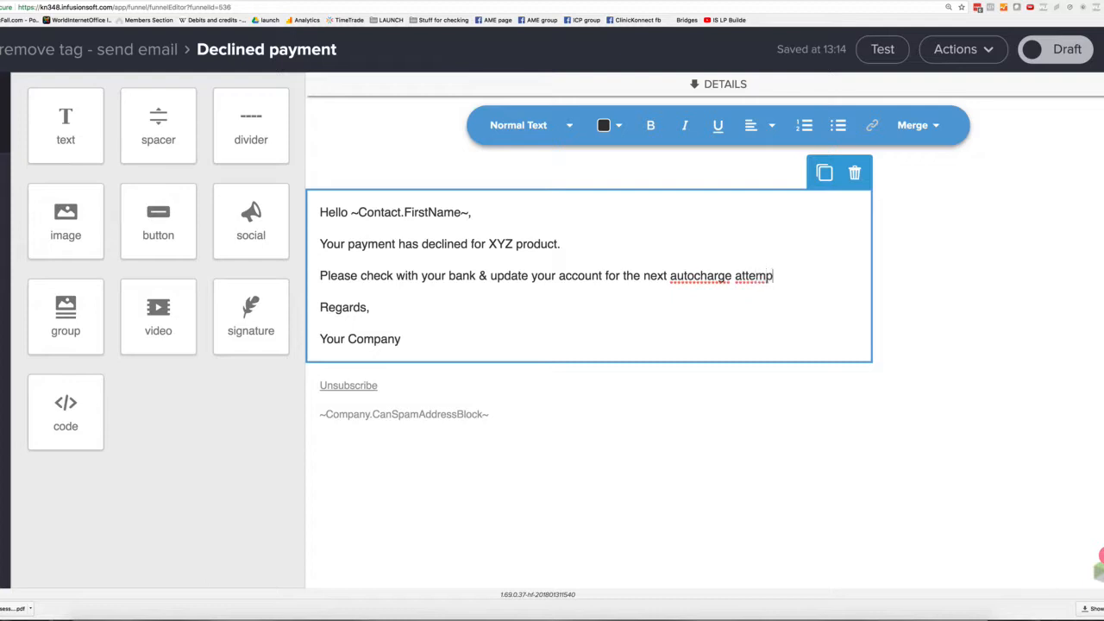
pyautogui.write('t that will go th')
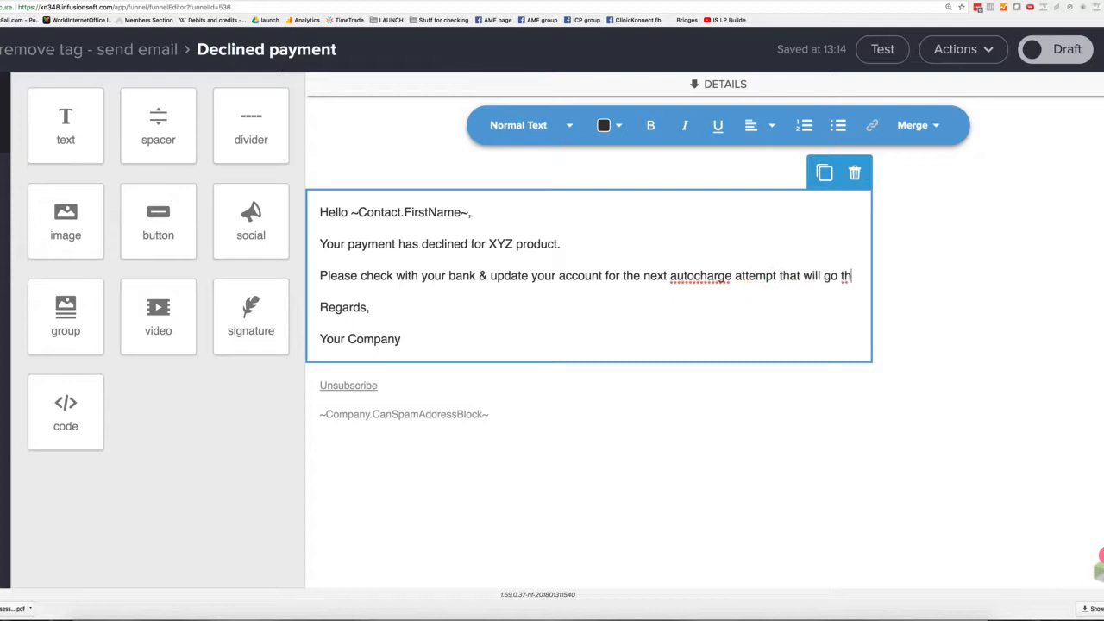
pyautogui.write('rough in ')
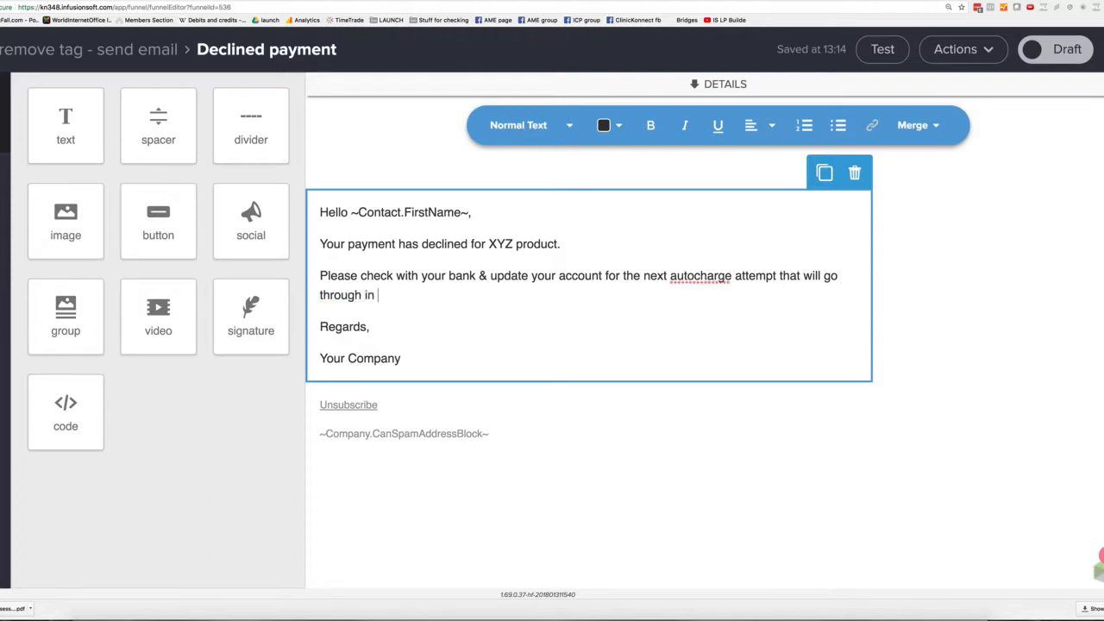
pyautogui.write('2 days.')
# - Add the paragraph "Alternatively, should you wish to update your credit card please click here and enter your new card details."
pyautogui.press('Return')
pyautogui.press('Return')
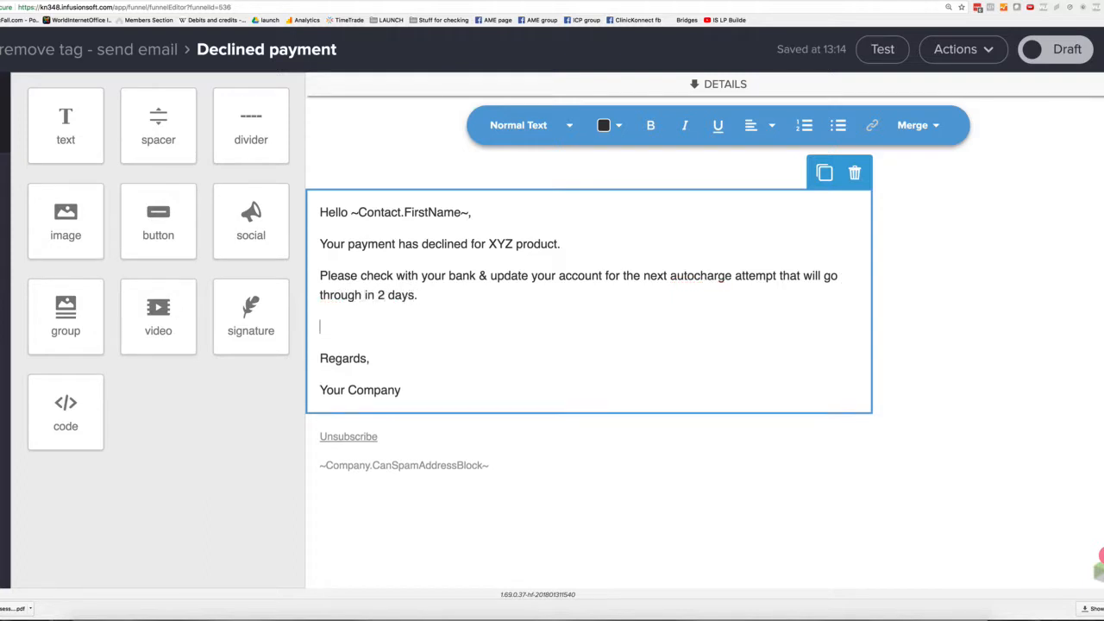
pyautogui.press('BackSpace')
pyautogui.write('Alternatively, should you')
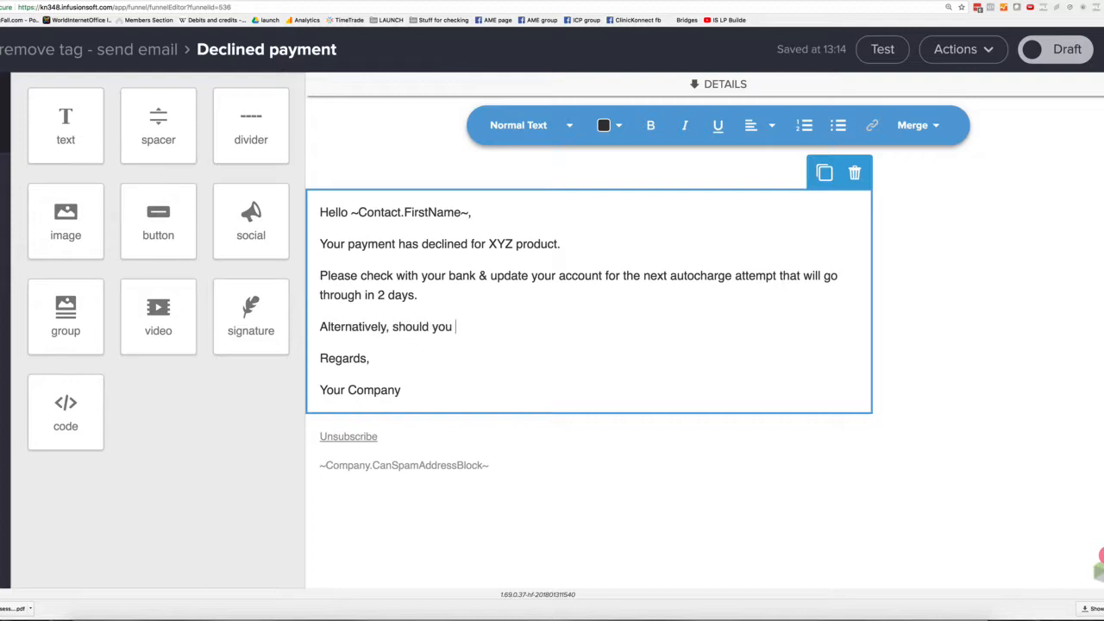
pyautogui.write(' wish to update your cre')
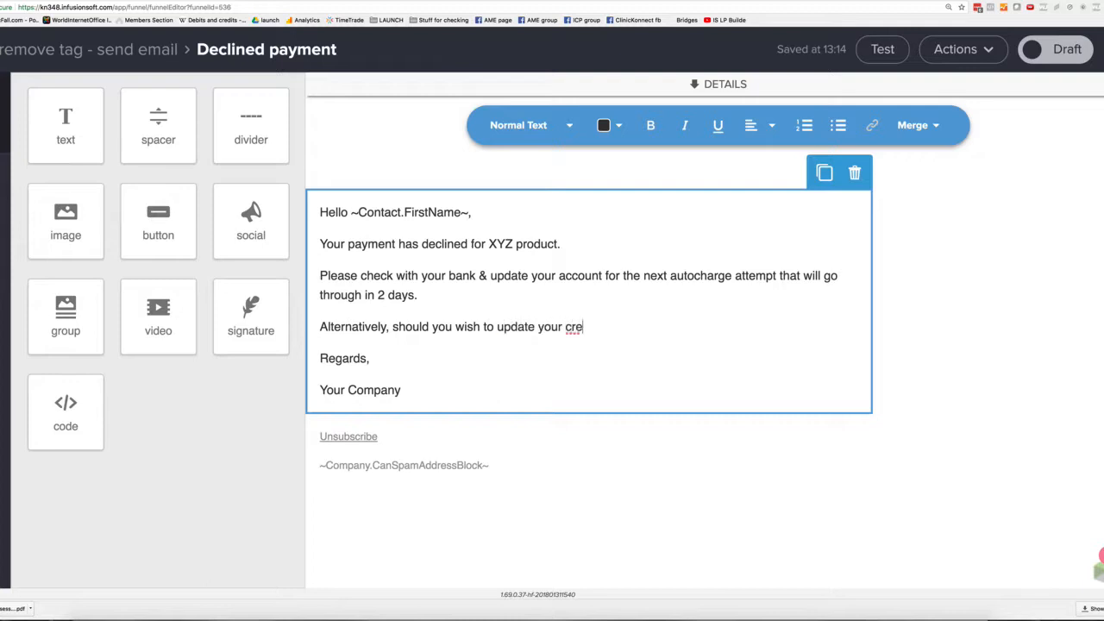
pyautogui.write('dit card please')
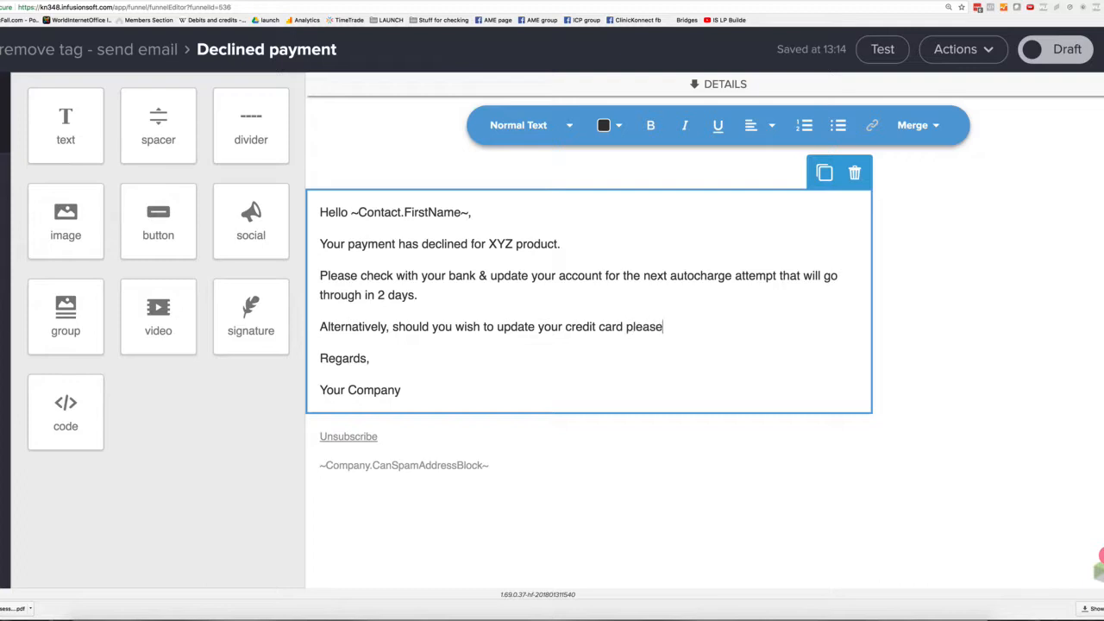
pyautogui.write(' click here and enter your ')
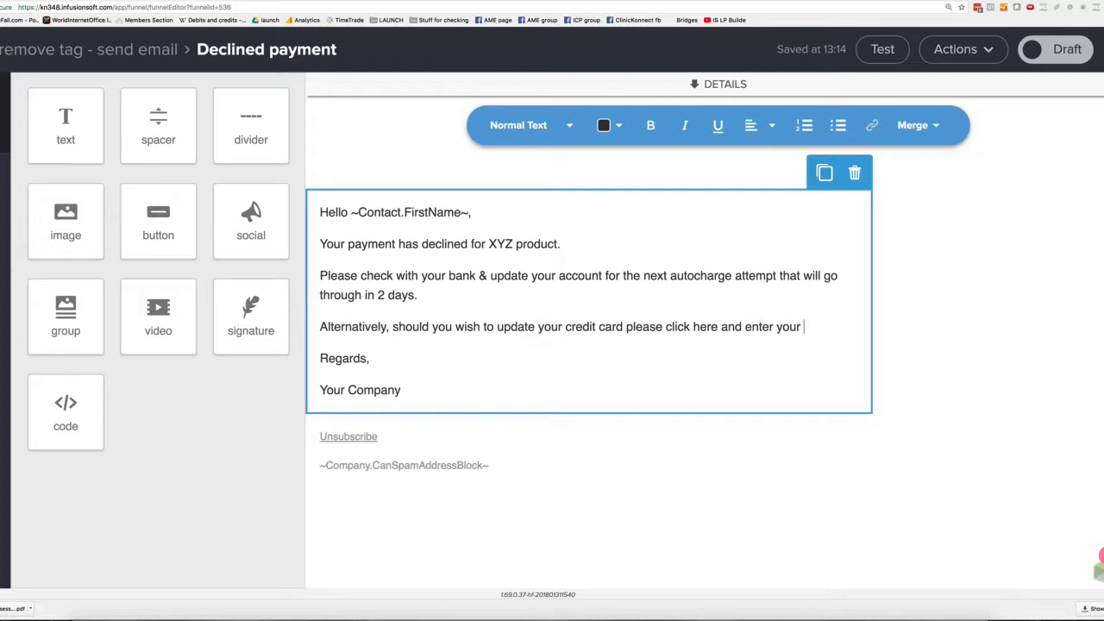
pyautogui.write('new card deta')
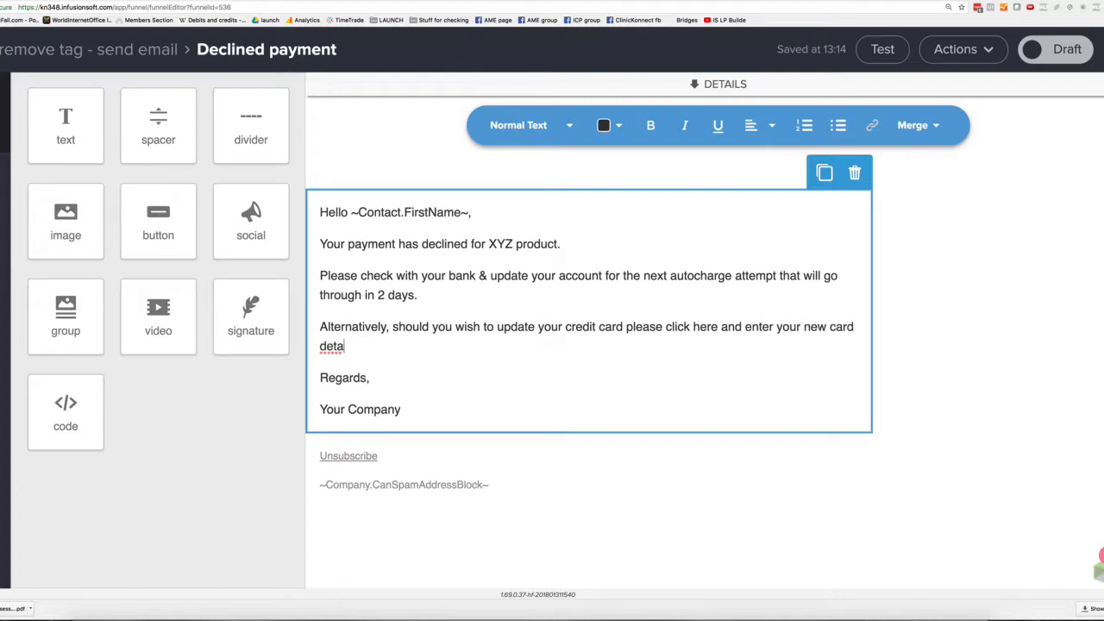
pyautogui.write('ils.')
# - Link the words "click here" in the last paragraph to the order form "Credit Card update - Video"
pyautogui.moveTo(666, 326); pyautogui.dragTo(717, 326)
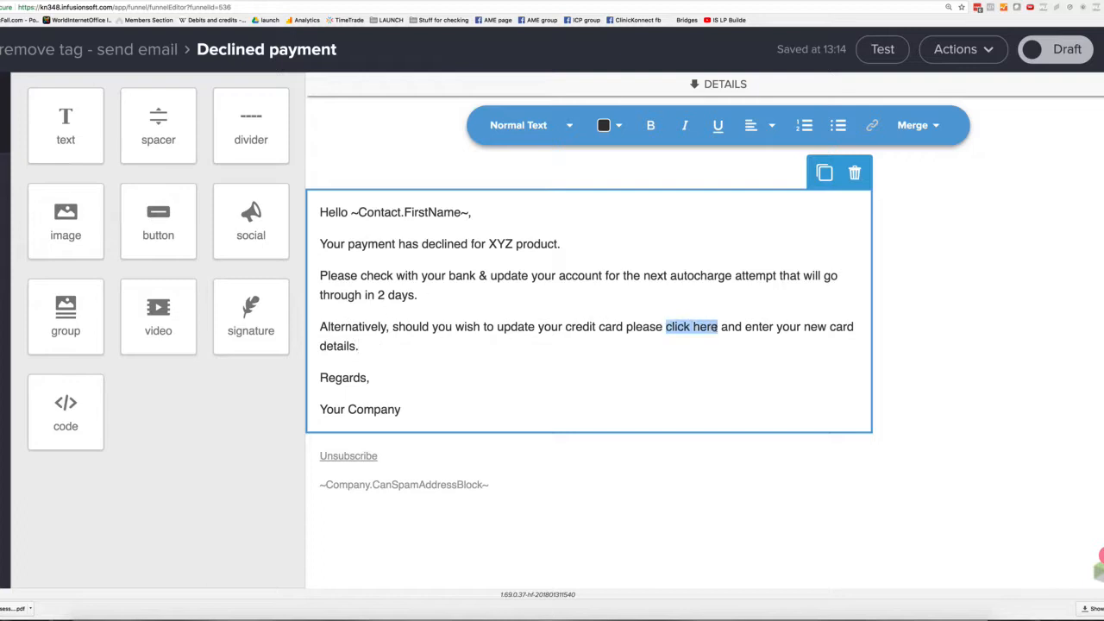
pyautogui.click(917, 126)
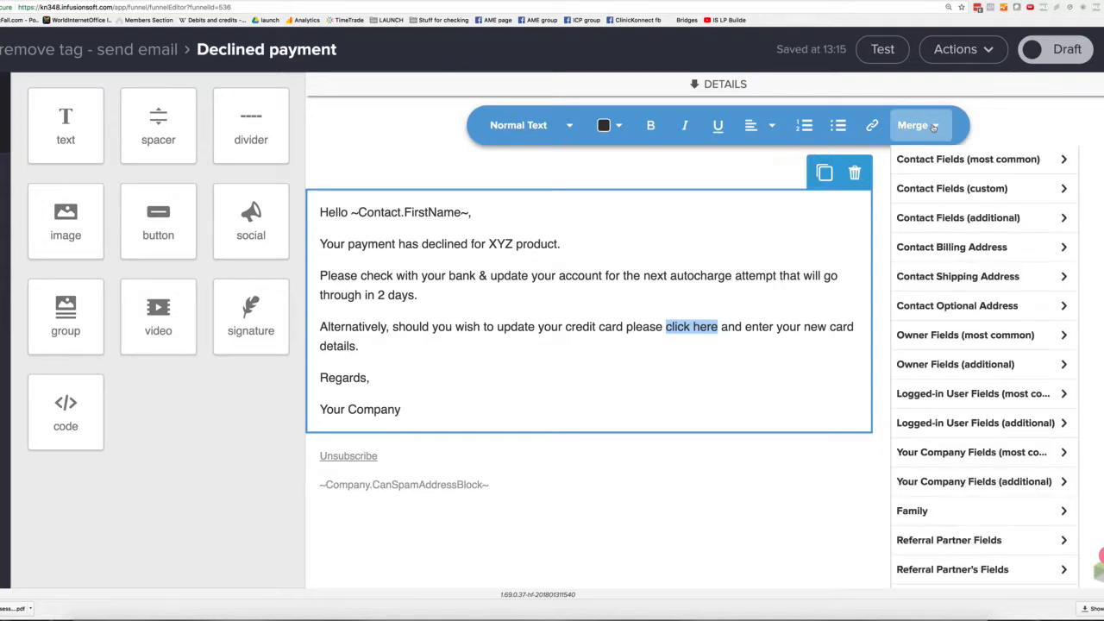
pyautogui.click(872, 125)
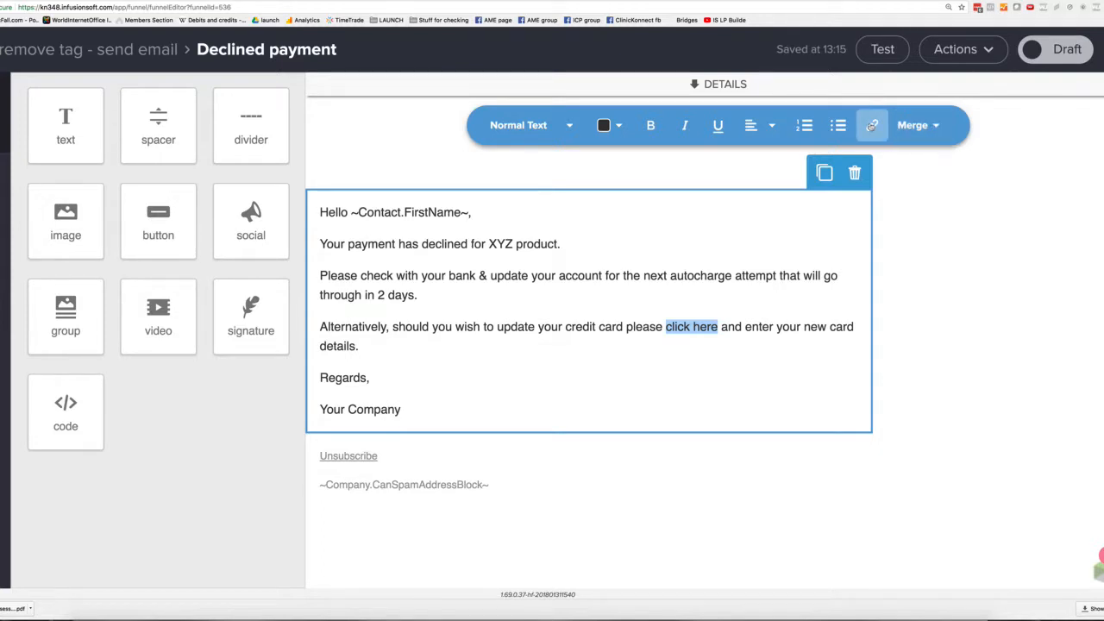
pyautogui.click(872, 125)
pyautogui.click(917, 168)
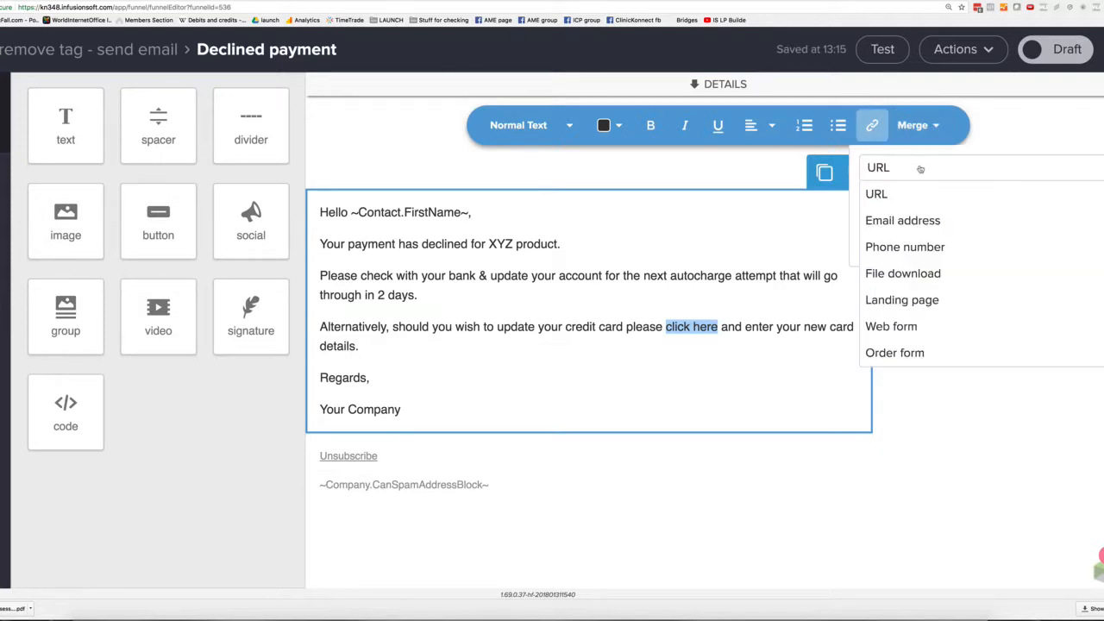
pyautogui.click(916, 352)
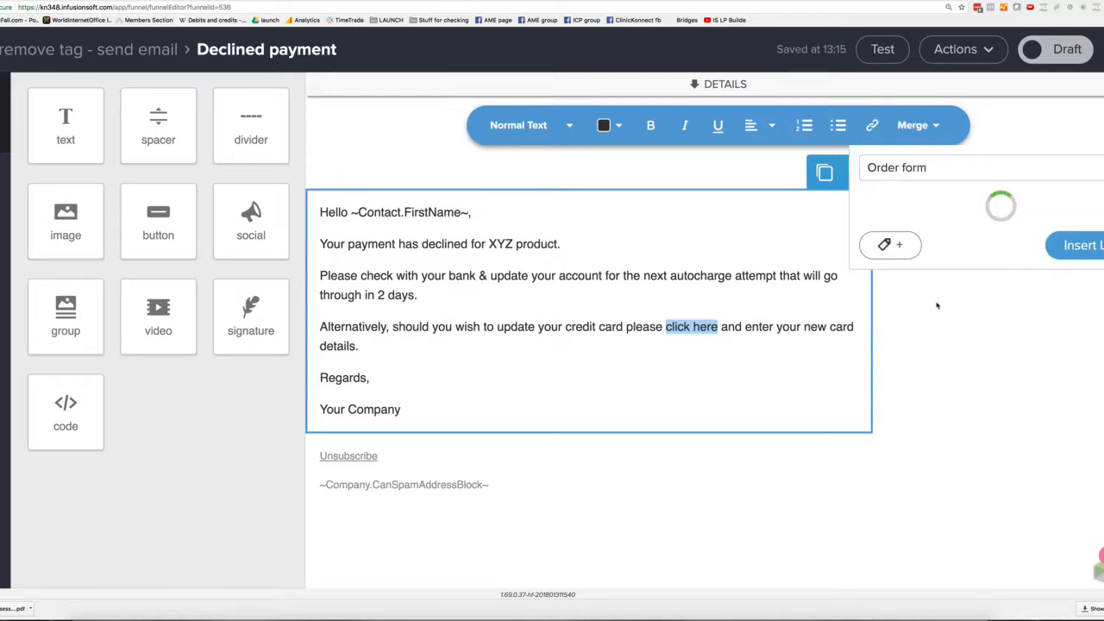
pyautogui.click(949, 207)
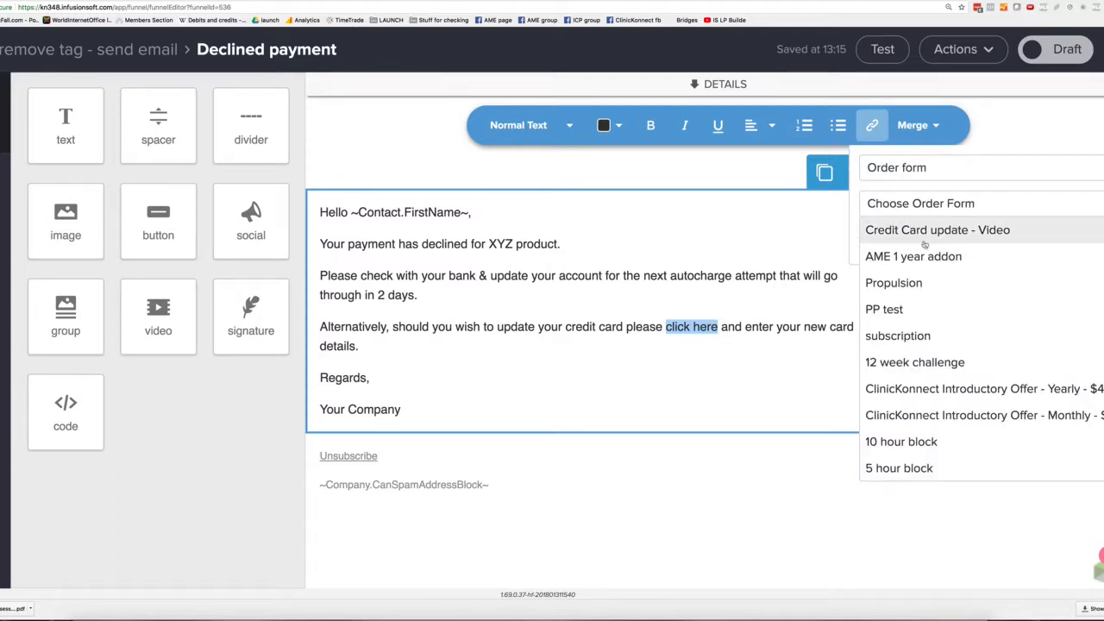
pyautogui.click(1001, 236)
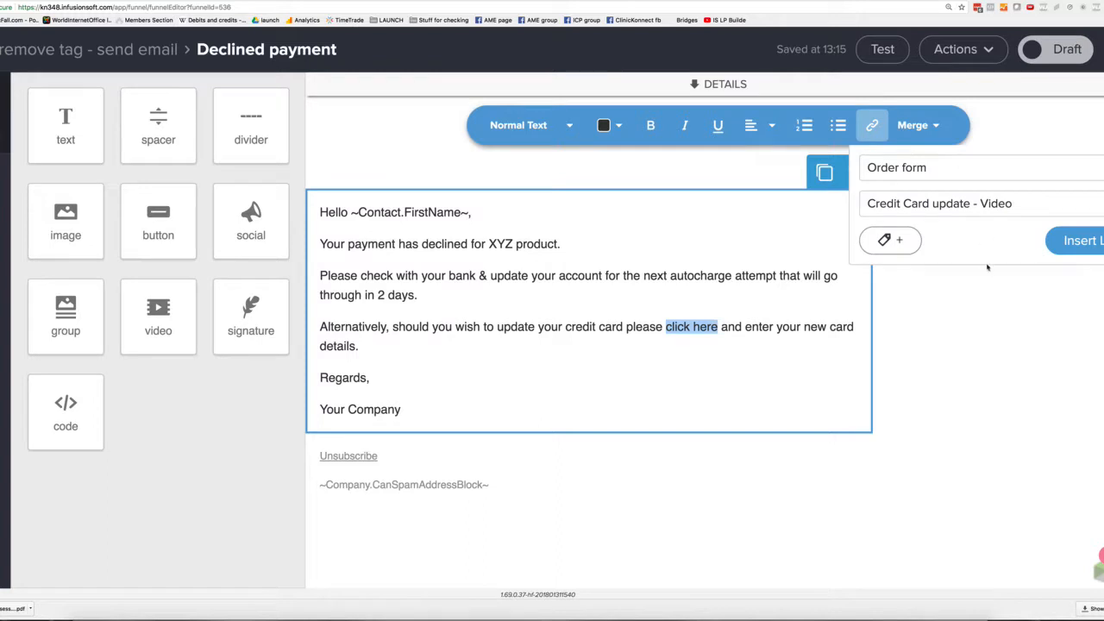
pyautogui.click(1089, 247)
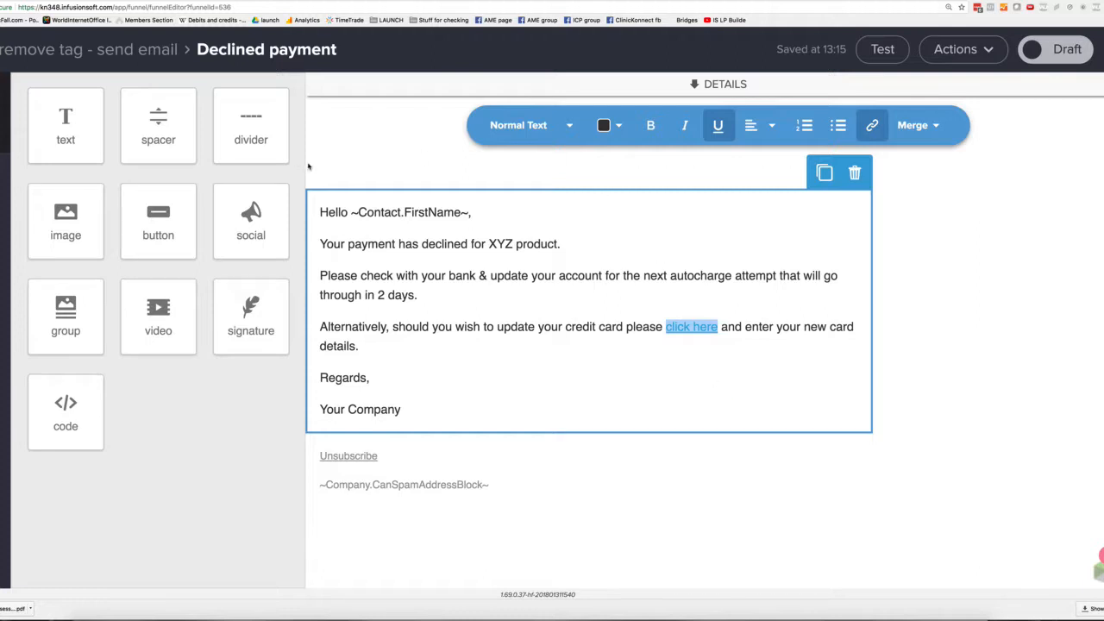
# - Set the "Declined payment" email to Ready and return to the "Billing Automation AME - Video" campaign canvas
pyautogui.click(1034, 50)
pyautogui.click(164, 50)
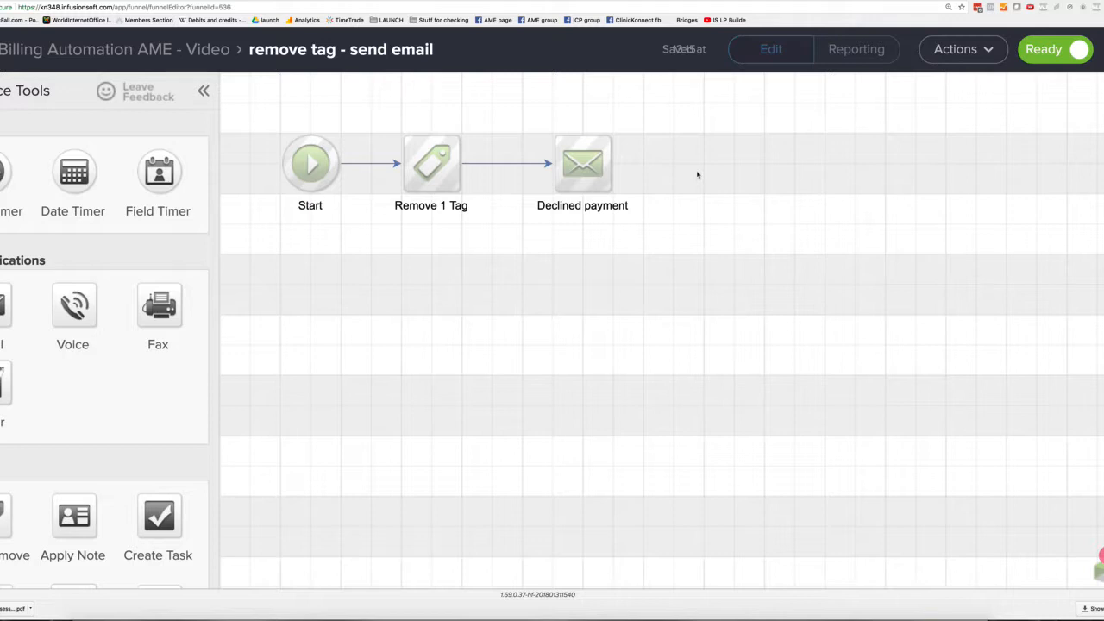
pyautogui.click(93, 52)
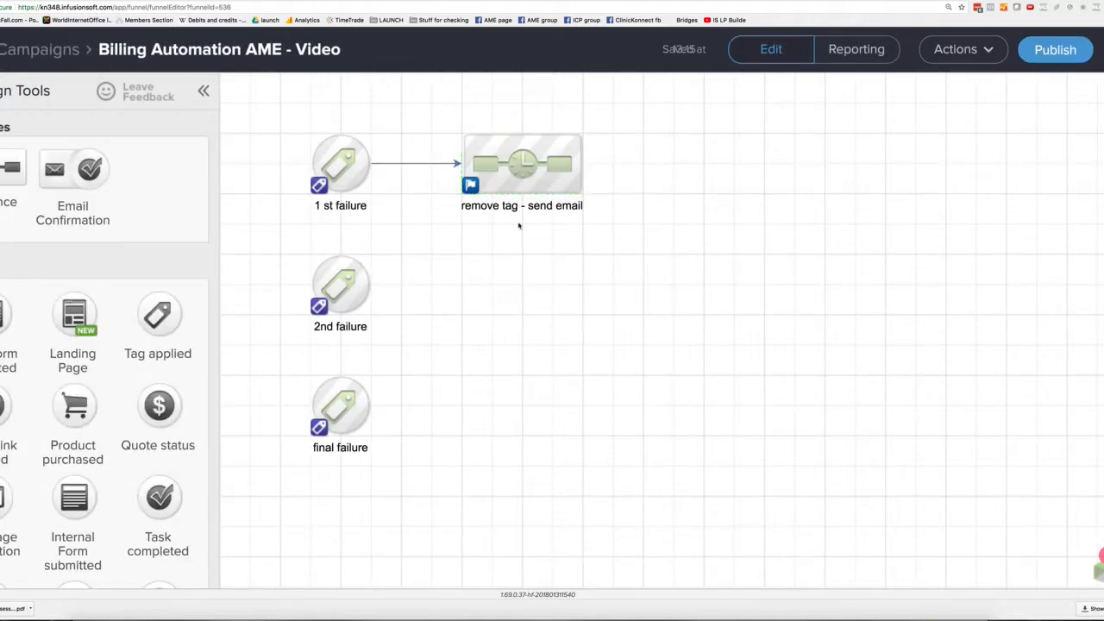
# - Place a copy of the "remove tag - send email" sequence beside the "2nd failure" goal and connect the goal to it
pyautogui.moveTo(508, 170); pyautogui.dragTo(521, 297)
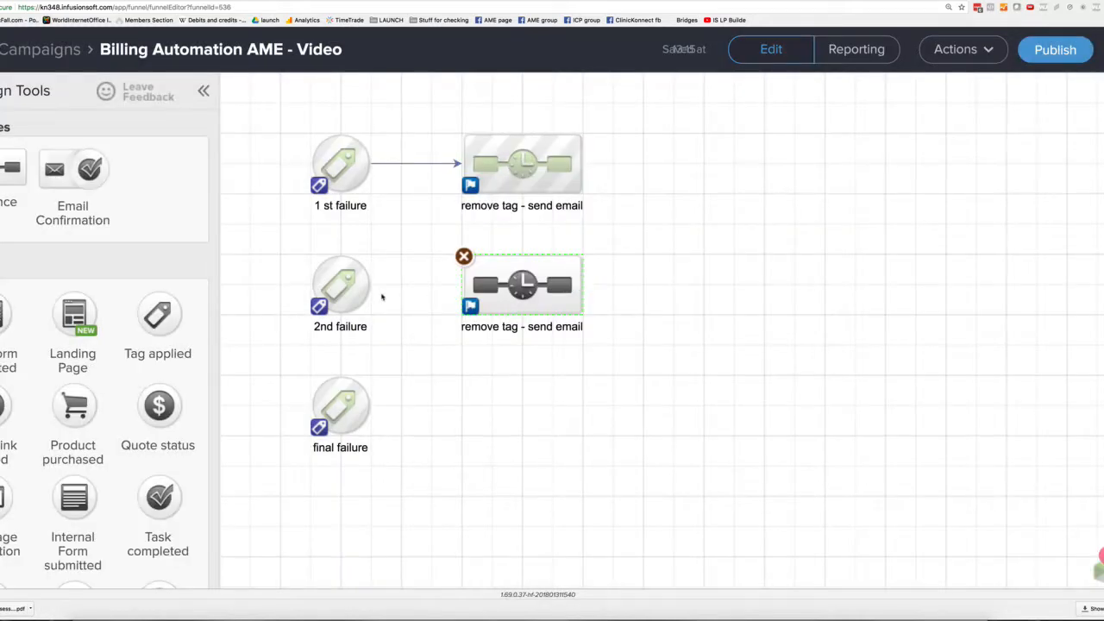
pyautogui.moveTo(372, 285); pyautogui.dragTo(505, 290)
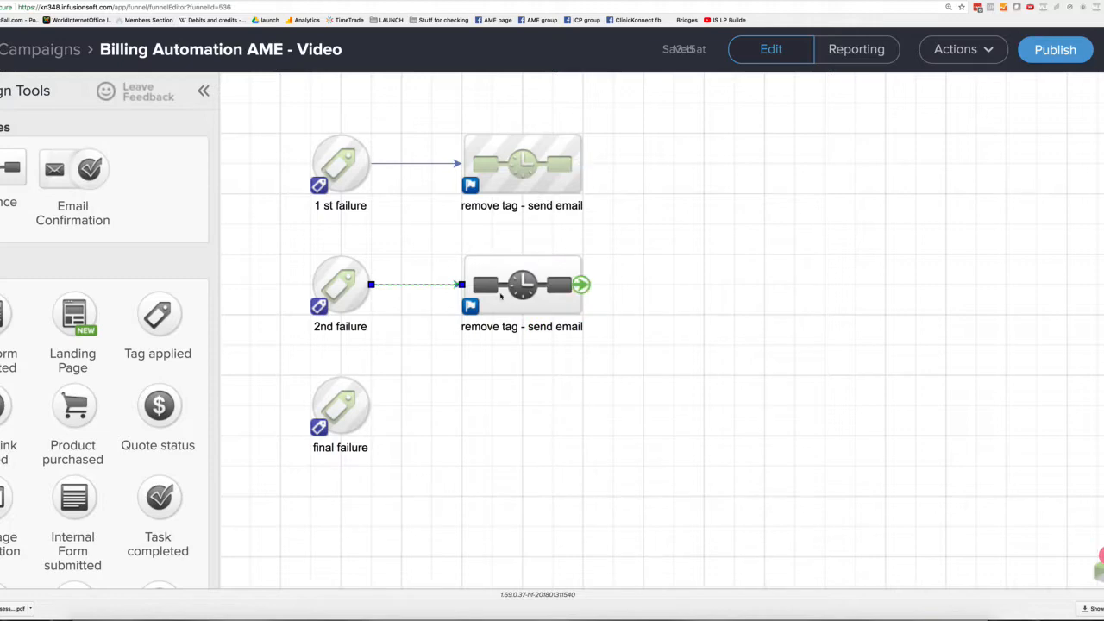
# - Set the 2nd failure sequence's tag step to remove "Campaign Trigger -> 2nd failure - video" in place of the 1st failure tag
pyautogui.click(529, 300)
pyautogui.doubleClick(529, 300)
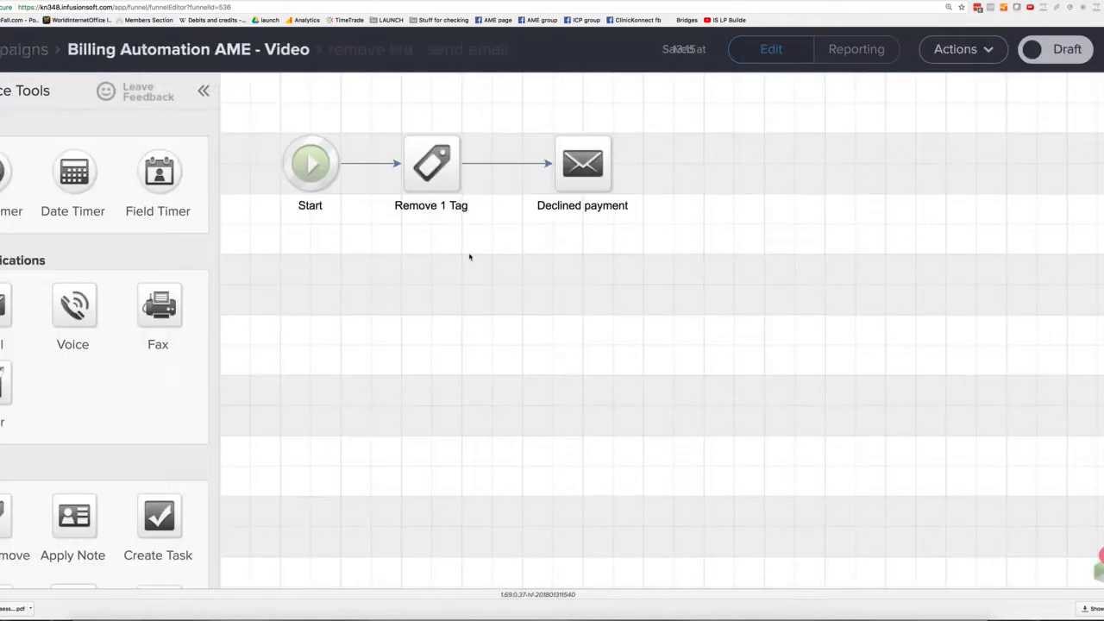
pyautogui.click(432, 187)
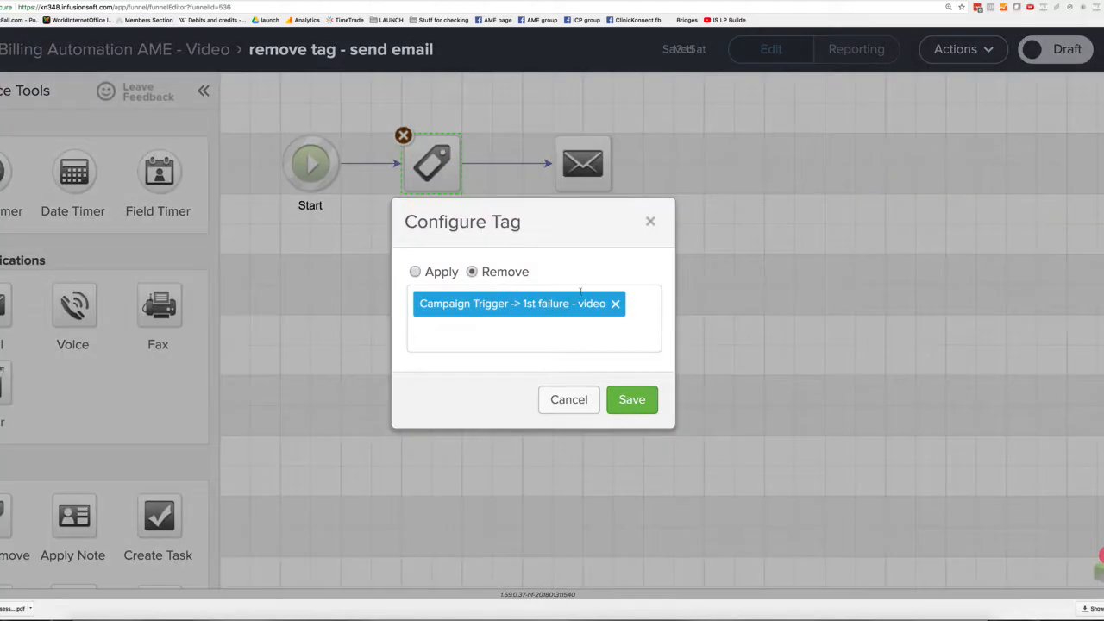
pyautogui.click(615, 308)
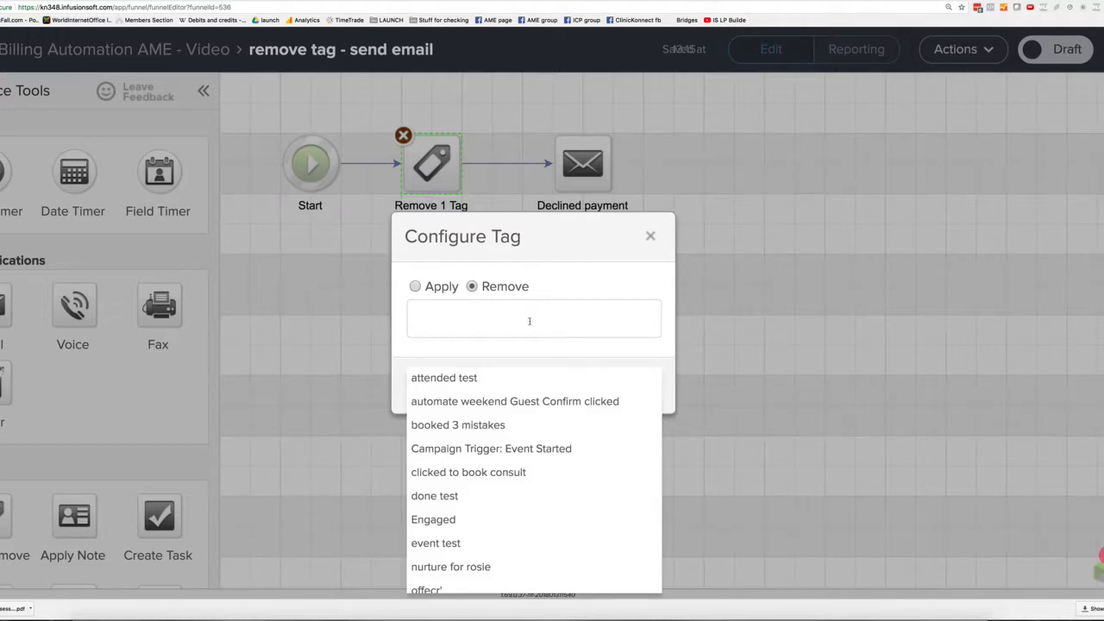
pyautogui.write('2n')
pyautogui.click(570, 348)
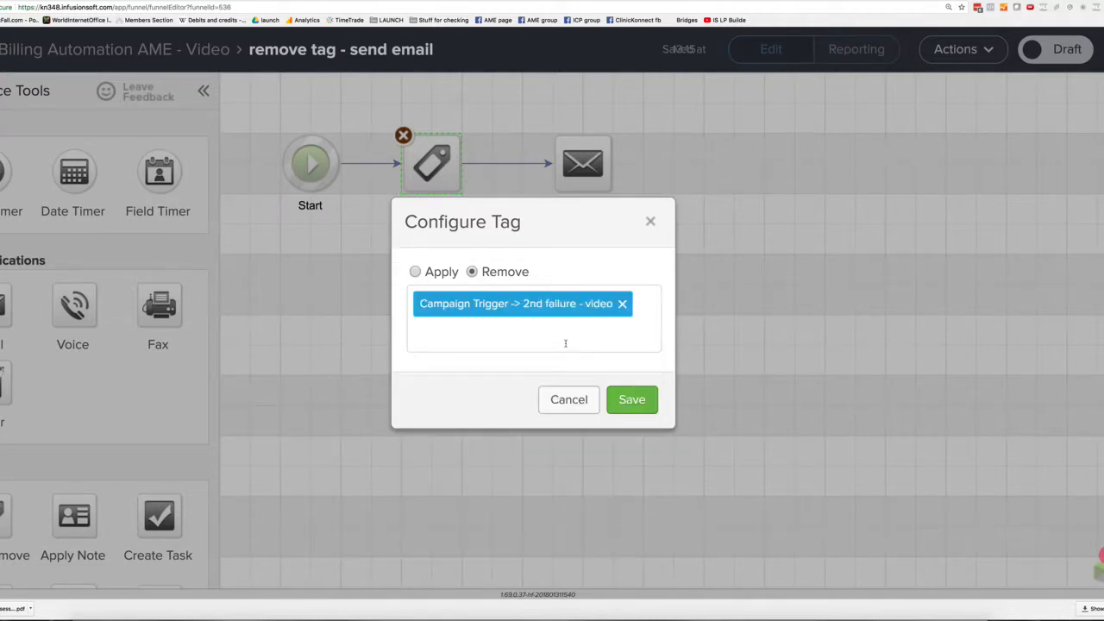
pyautogui.click(629, 402)
# - Insert "This is the 2nd time" before "Your payment has declined" in this sequence's "Declined payment" email, then mark it Ready and return to the campaign
pyautogui.doubleClick(585, 172)
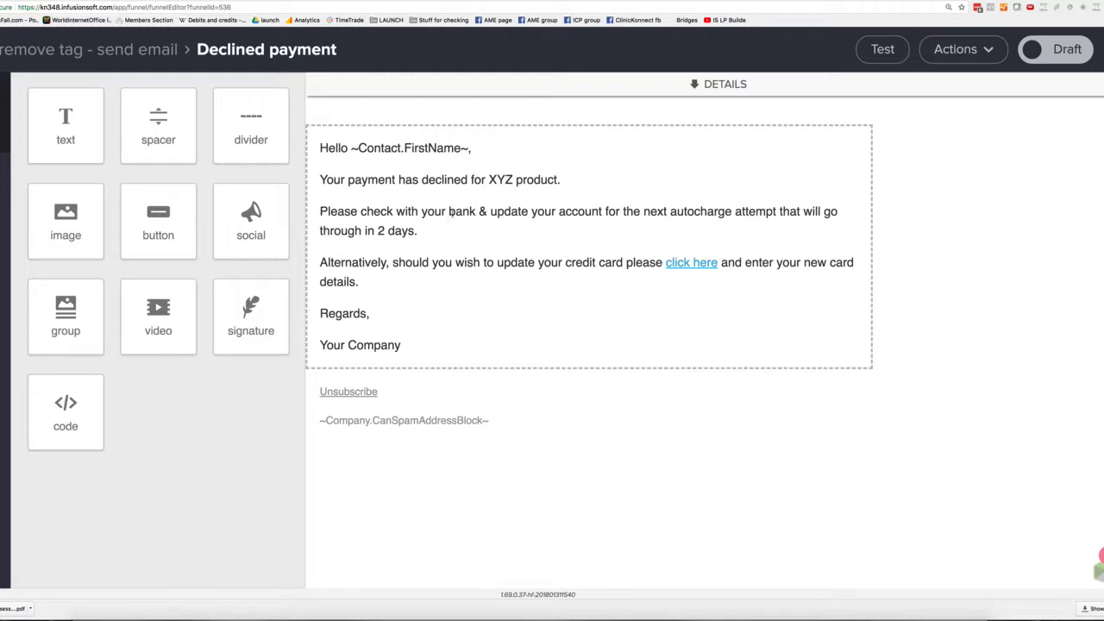
pyautogui.click(317, 179)
pyautogui.click(320, 245)
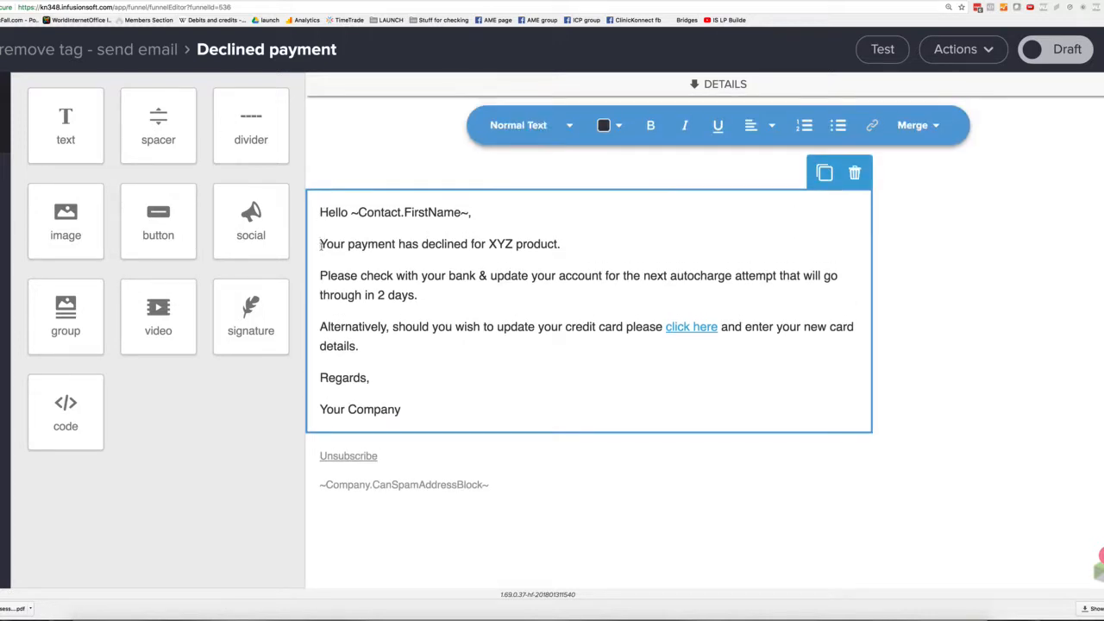
pyautogui.write('This is hte 2')
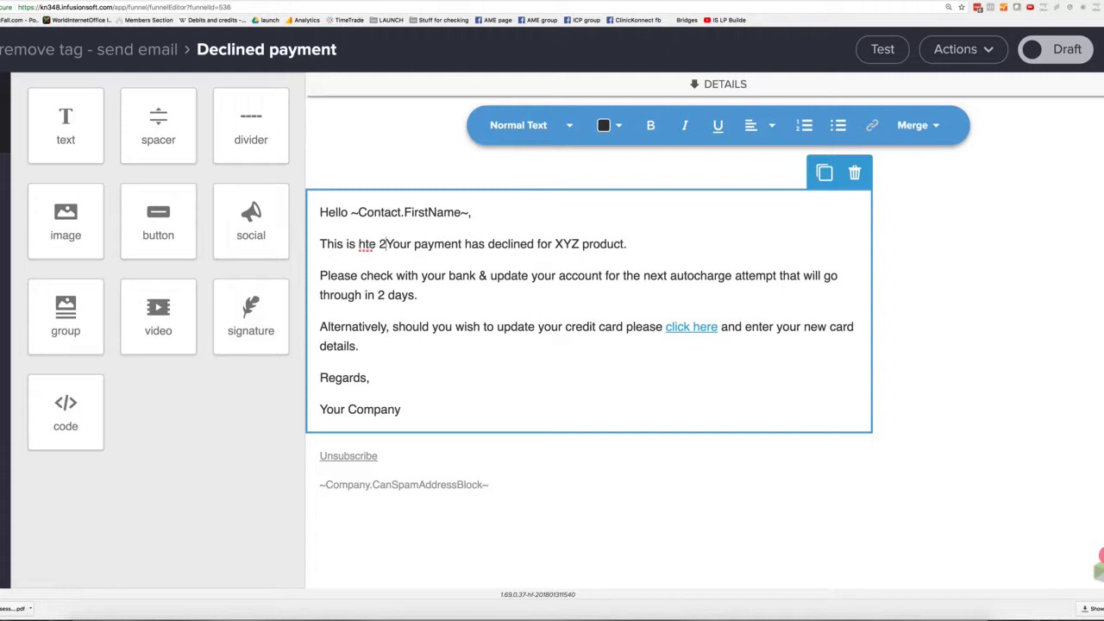
pyautogui.write('nd time')
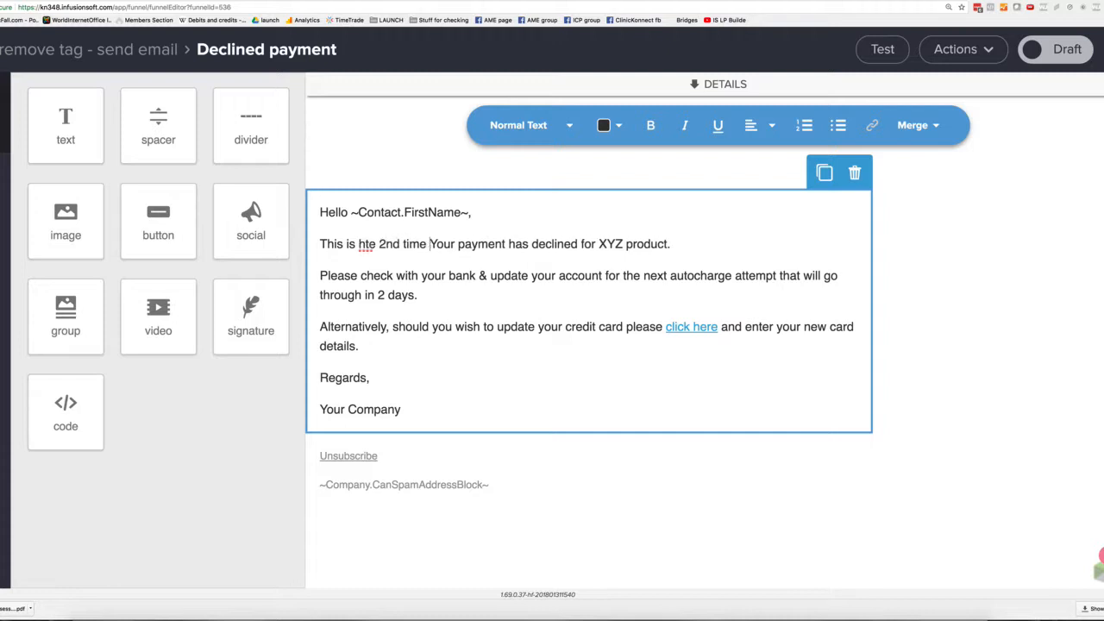
pyautogui.doubleClick(367, 245)
pyautogui.write('the')
pyautogui.click(1032, 49)
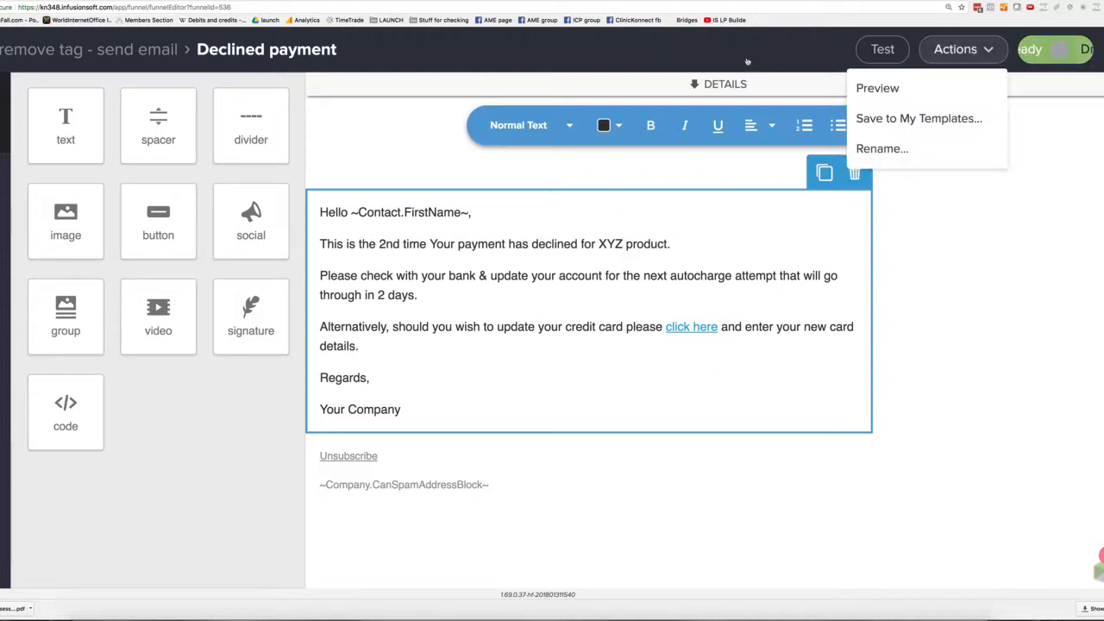
pyautogui.click(141, 50)
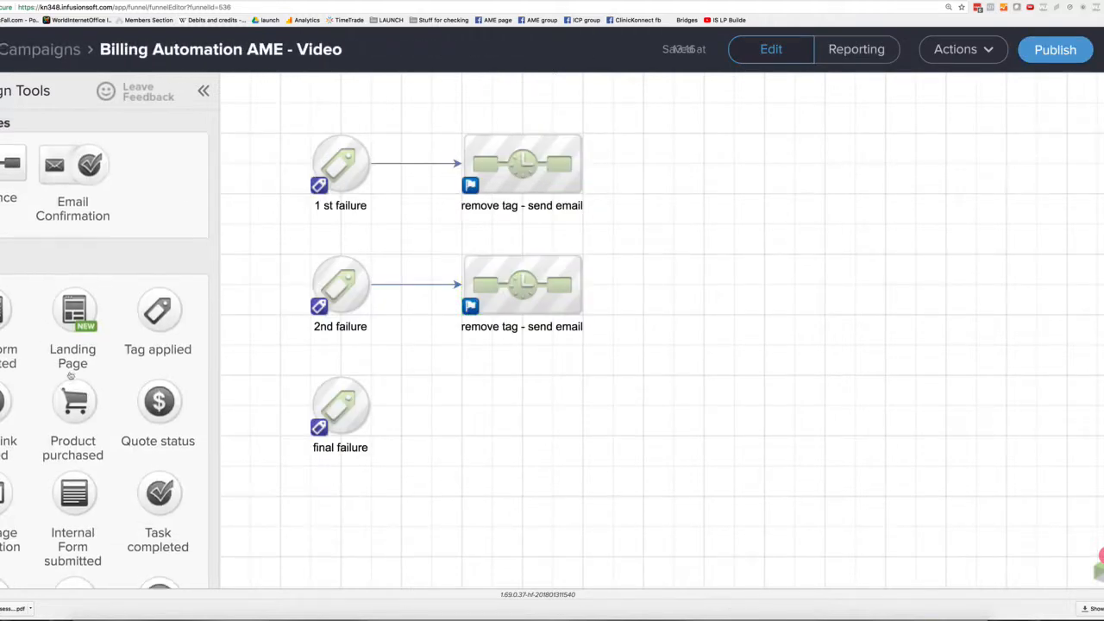
# - Add a Product purchased goal named "Credit card update" and connect both "remove tag - send email" sequences to it
pyautogui.scroll(-1, 69, 380)
pyautogui.moveTo(71, 392); pyautogui.dragTo(756, 161)
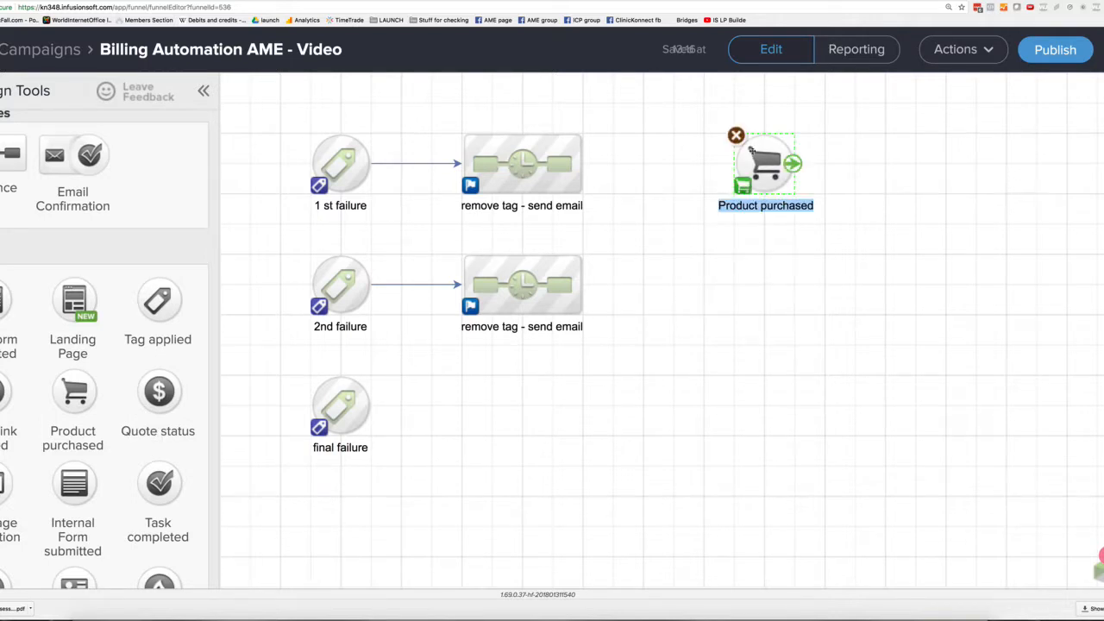
pyautogui.write('C')
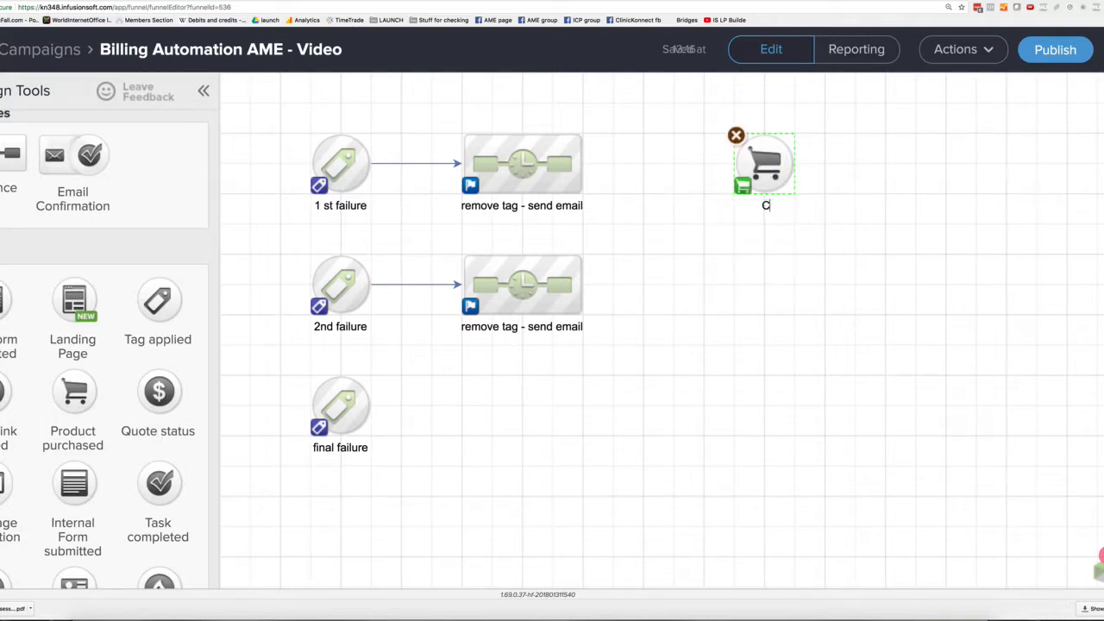
pyautogui.write('redit card update')
pyautogui.click(818, 281)
pyautogui.moveTo(585, 167); pyautogui.dragTo(738, 167)
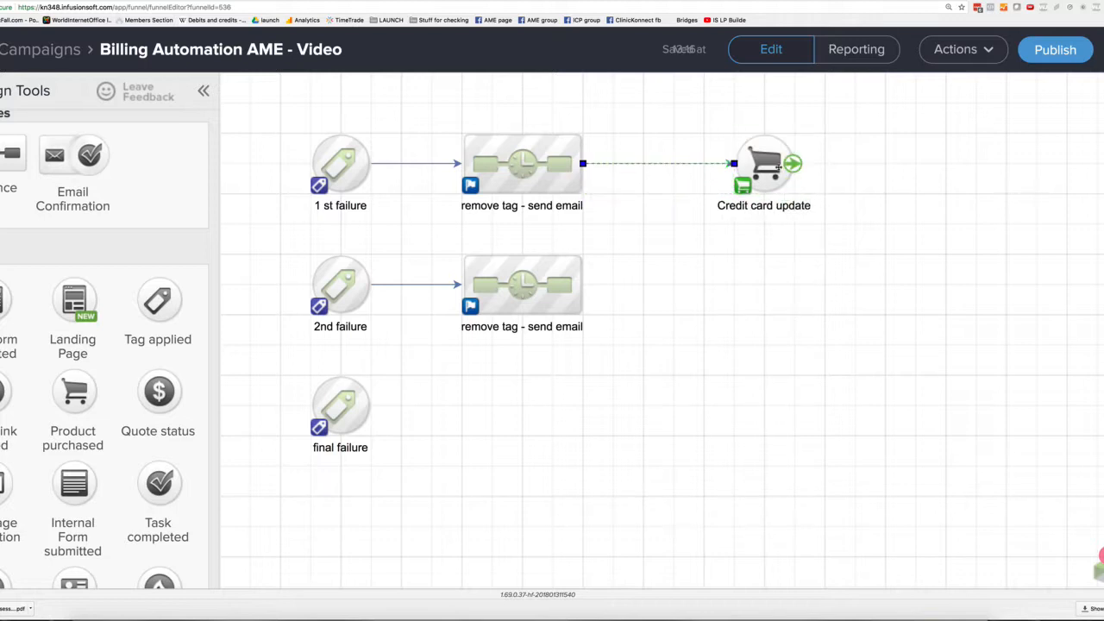
pyautogui.moveTo(583, 281); pyautogui.dragTo(749, 174)
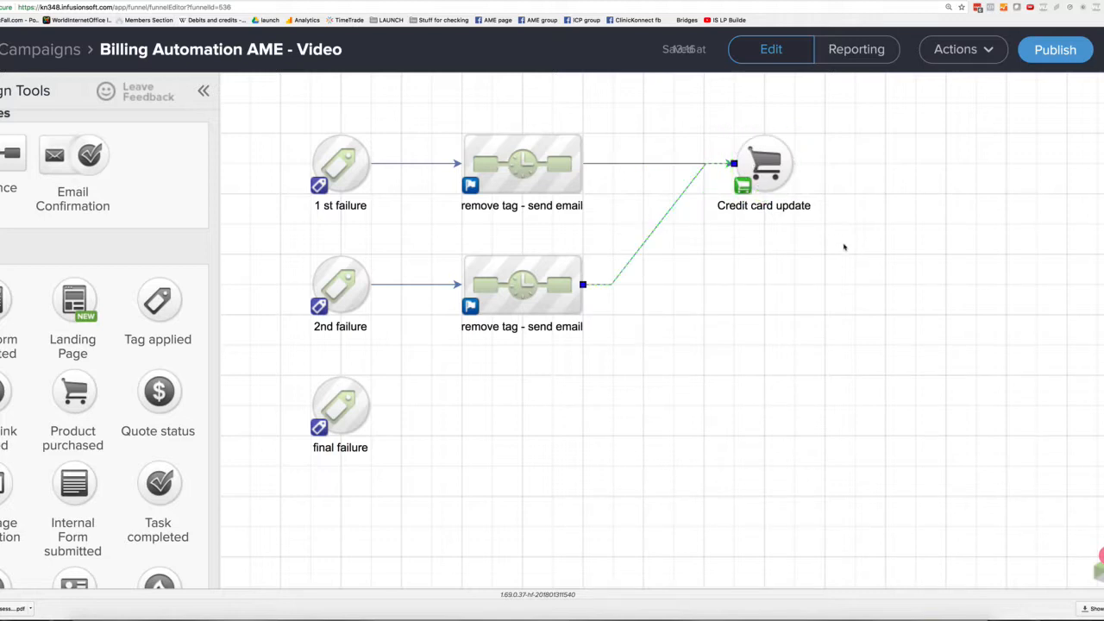
# - Configure the "Credit card update" goal as a Specific Product Purchase of "credit card update - video"
pyautogui.click(766, 177)
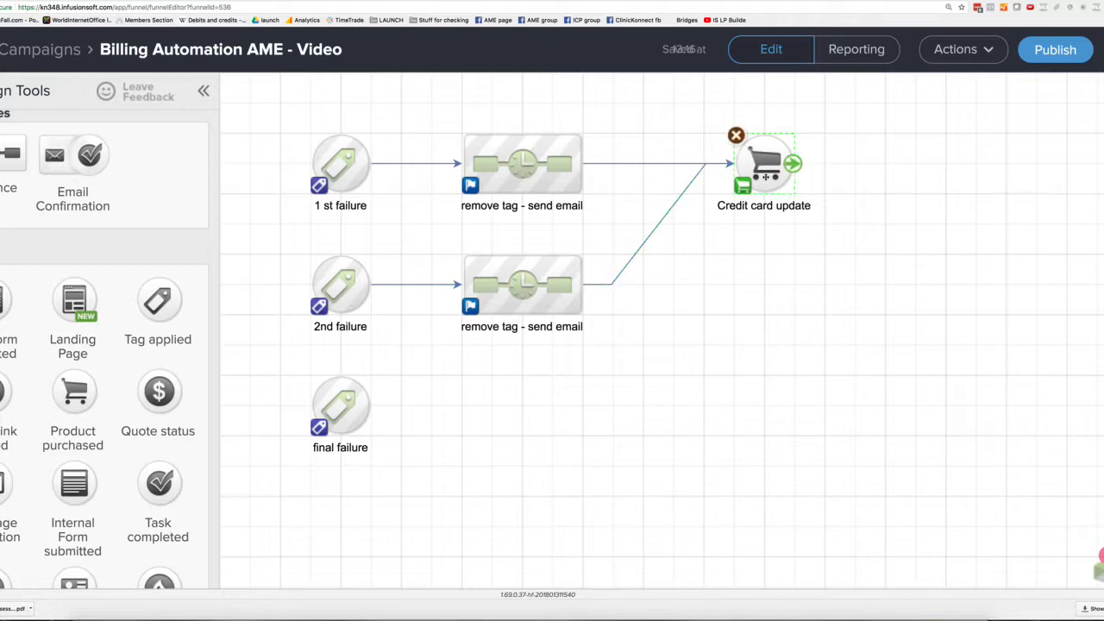
pyautogui.doubleClick(765, 177)
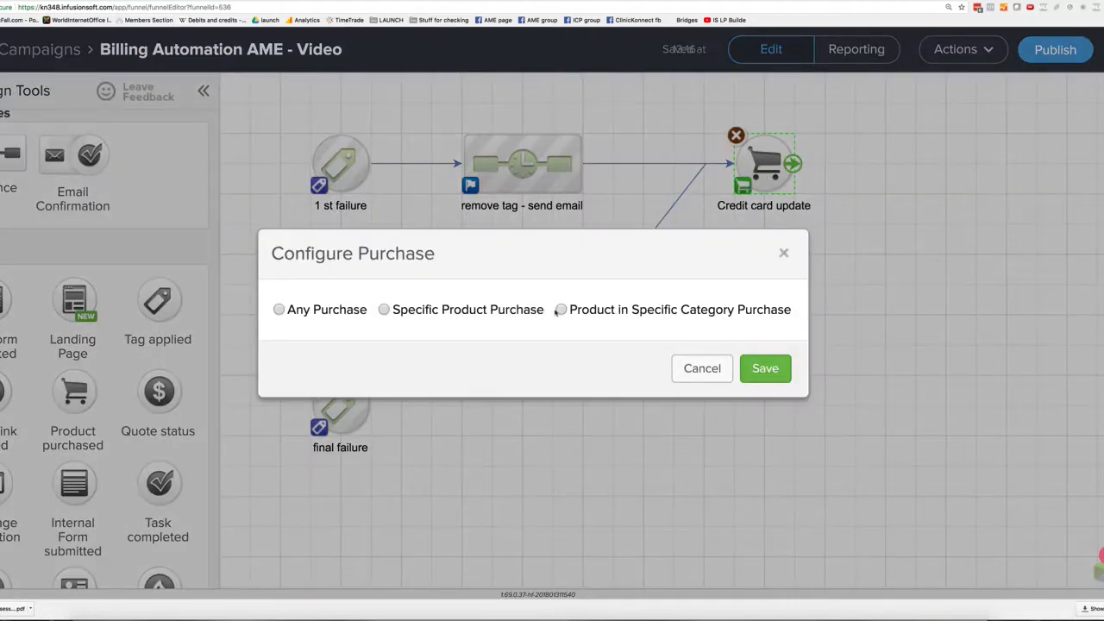
pyautogui.click(386, 312)
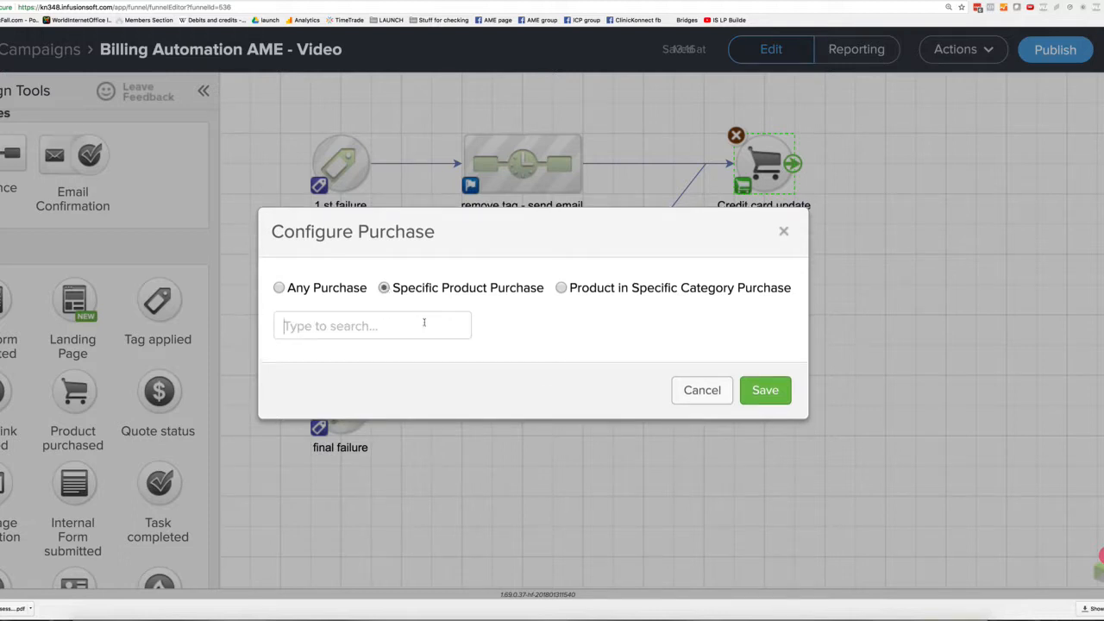
pyautogui.click(424, 322)
pyautogui.write('cre')
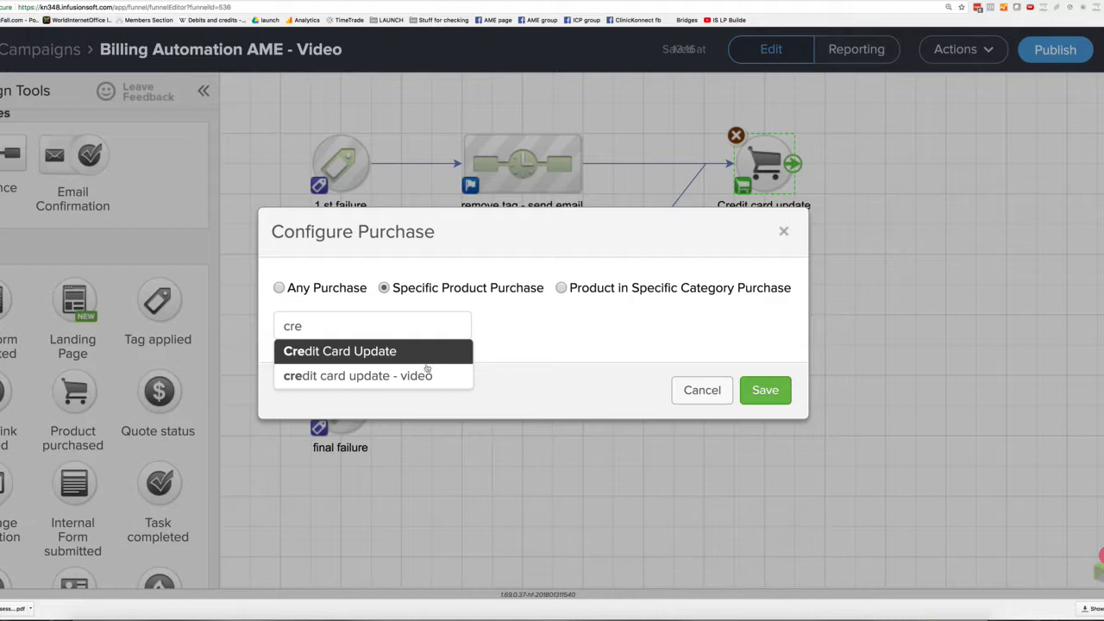
pyautogui.click(427, 374)
pyautogui.click(764, 390)
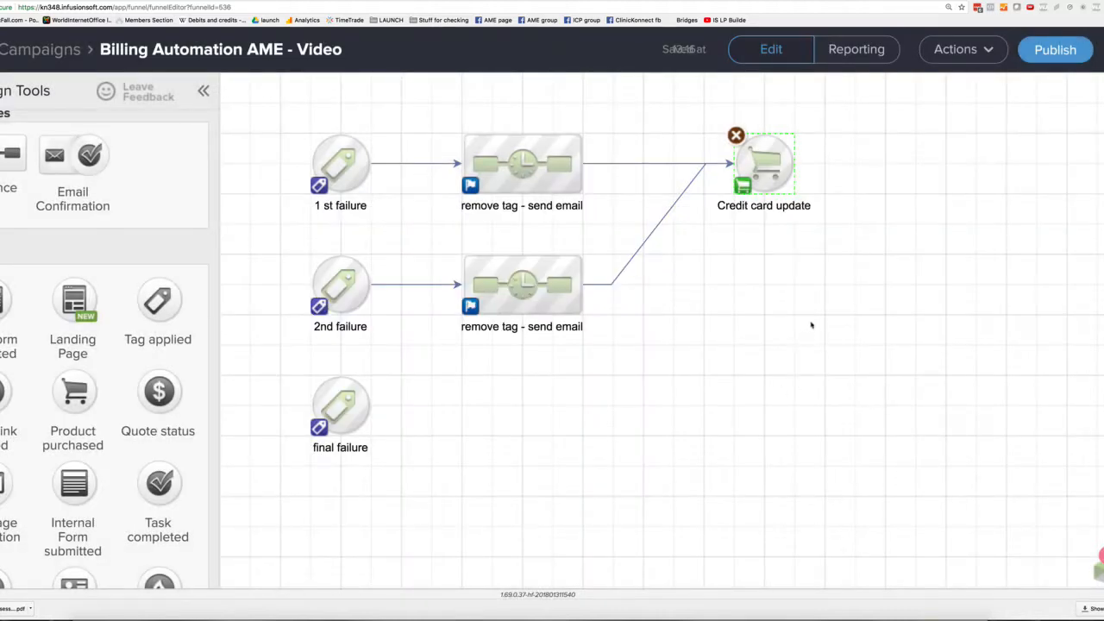
# - Add a sequence named "Task to update" after the "Credit card update" goal and connect the goal to it
pyautogui.moveTo(795, 158)
pyautogui.moveTo(10, 155); pyautogui.dragTo(947, 164)
pyautogui.moveTo(792, 163); pyautogui.dragTo(897, 169)
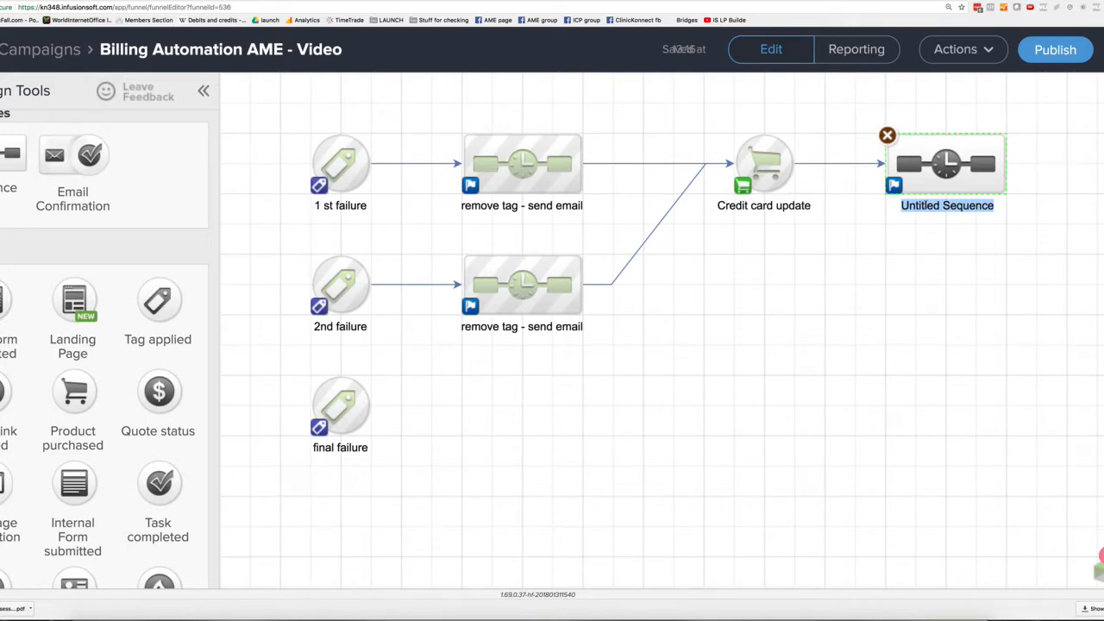
pyautogui.write('Task to up')
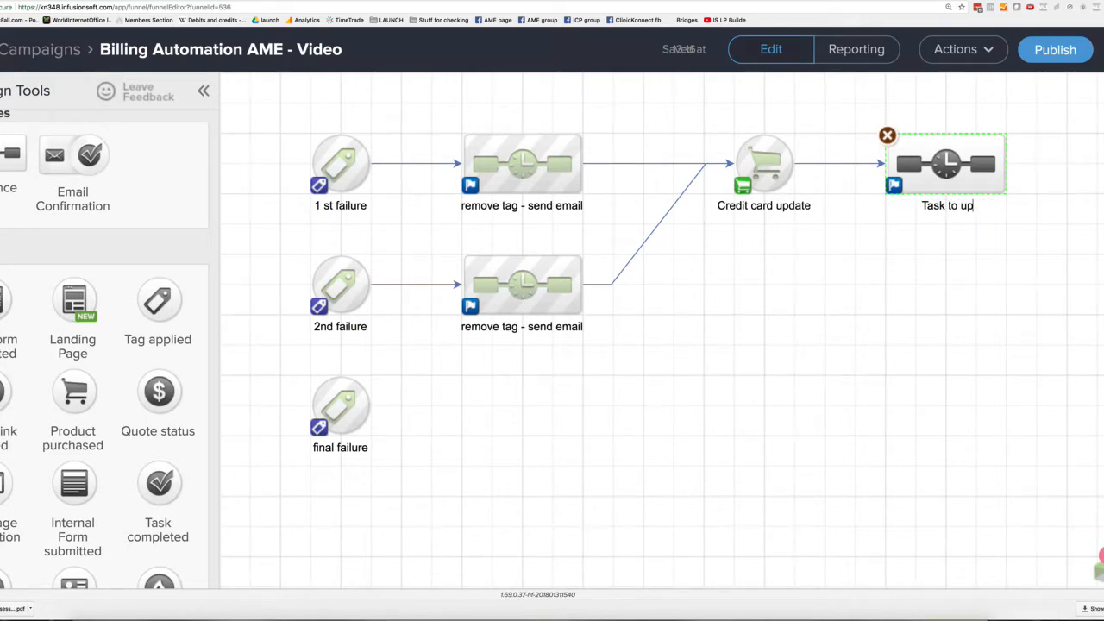
pyautogui.write('date')
pyautogui.click(892, 266)
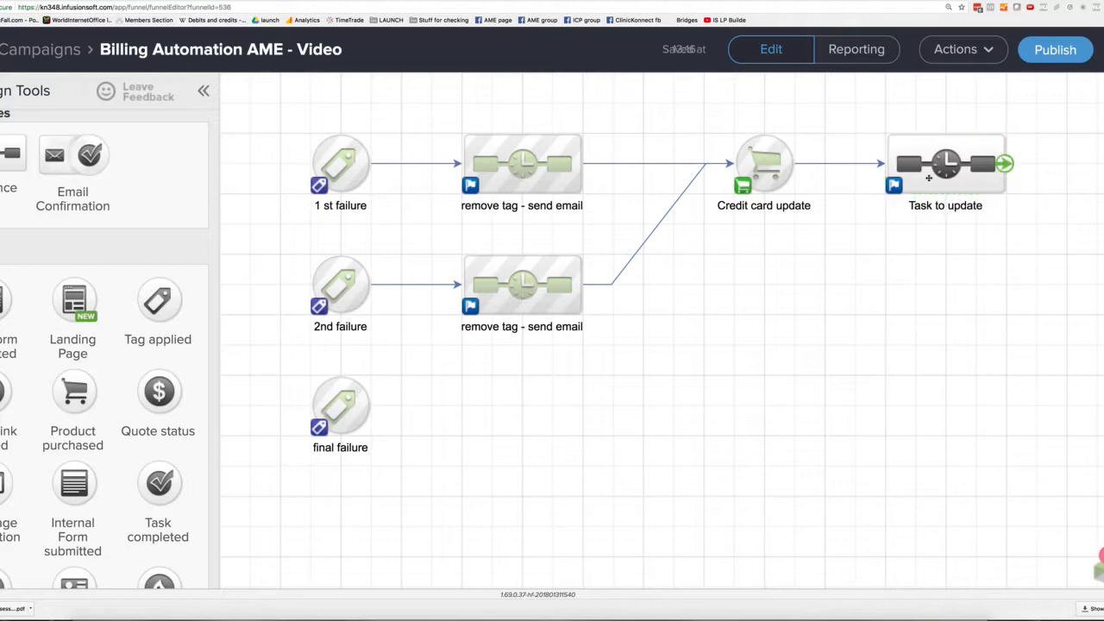
# - Add a Create Task step after Start in the "Task to update" sequence and open its settings
pyautogui.doubleClick(947, 164)
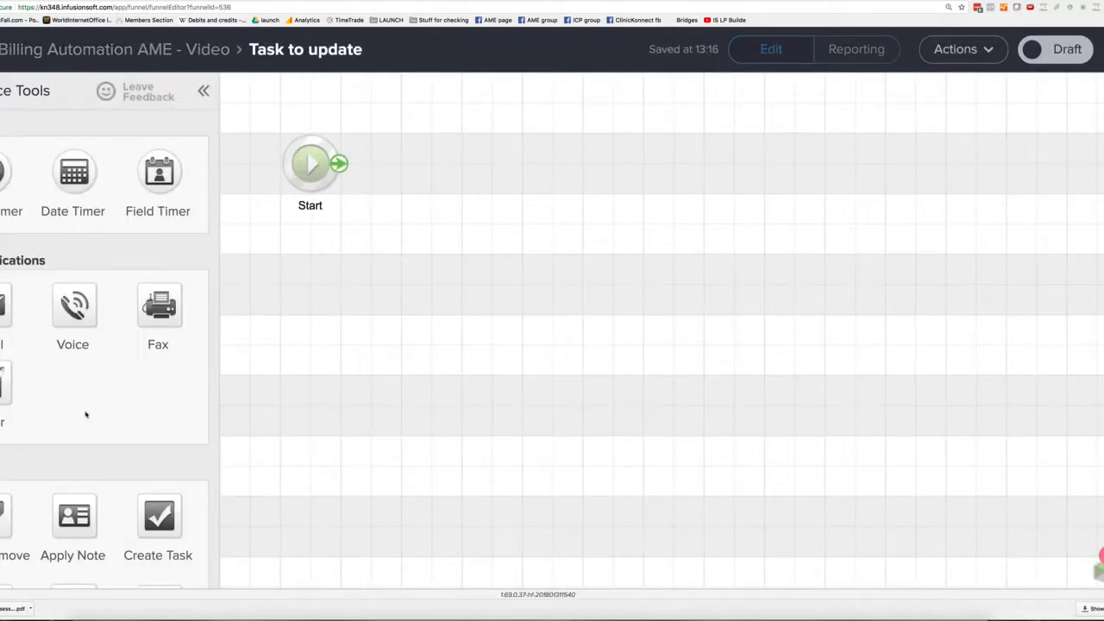
pyautogui.moveTo(144, 528); pyautogui.dragTo(457, 156)
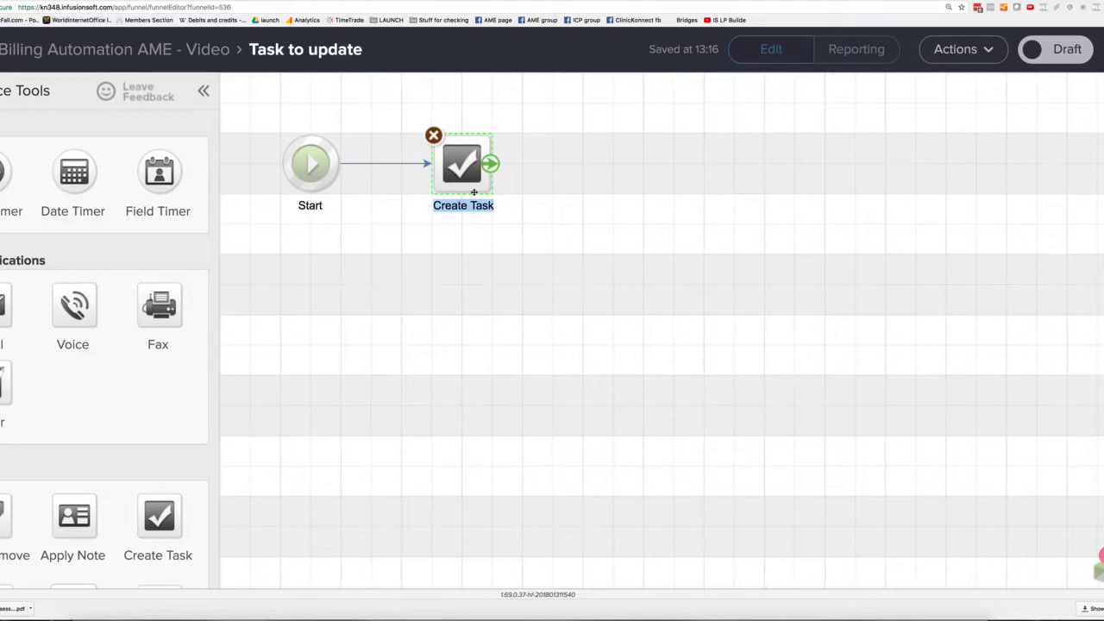
pyautogui.doubleClick(465, 172)
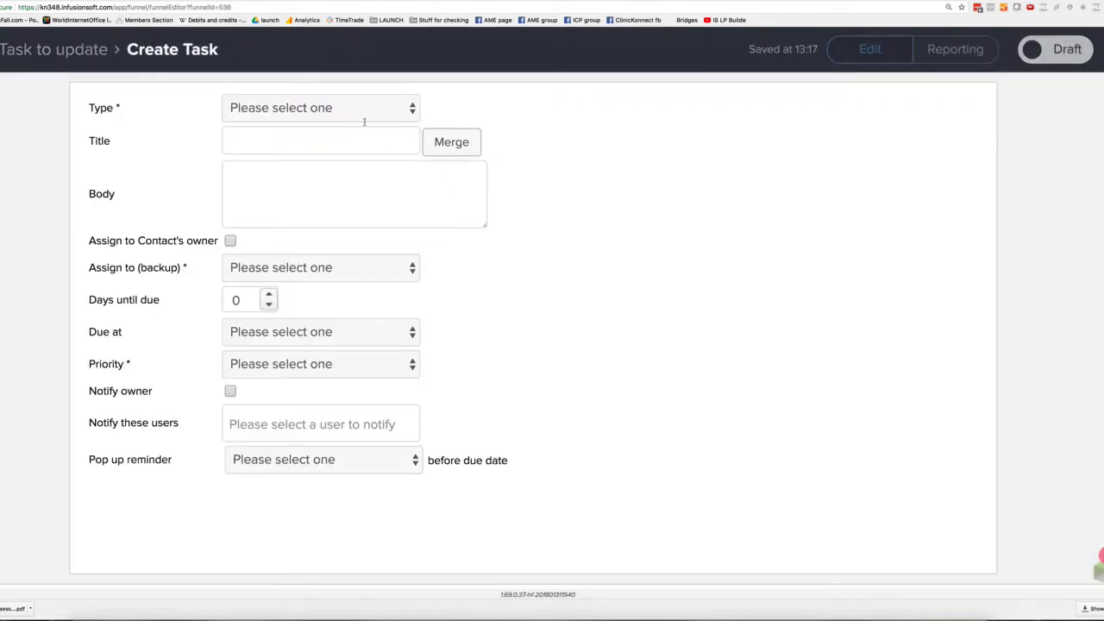
# - Set the task's type to UPDATE and its title to "Credit card update - New card in"
pyautogui.click(369, 114)
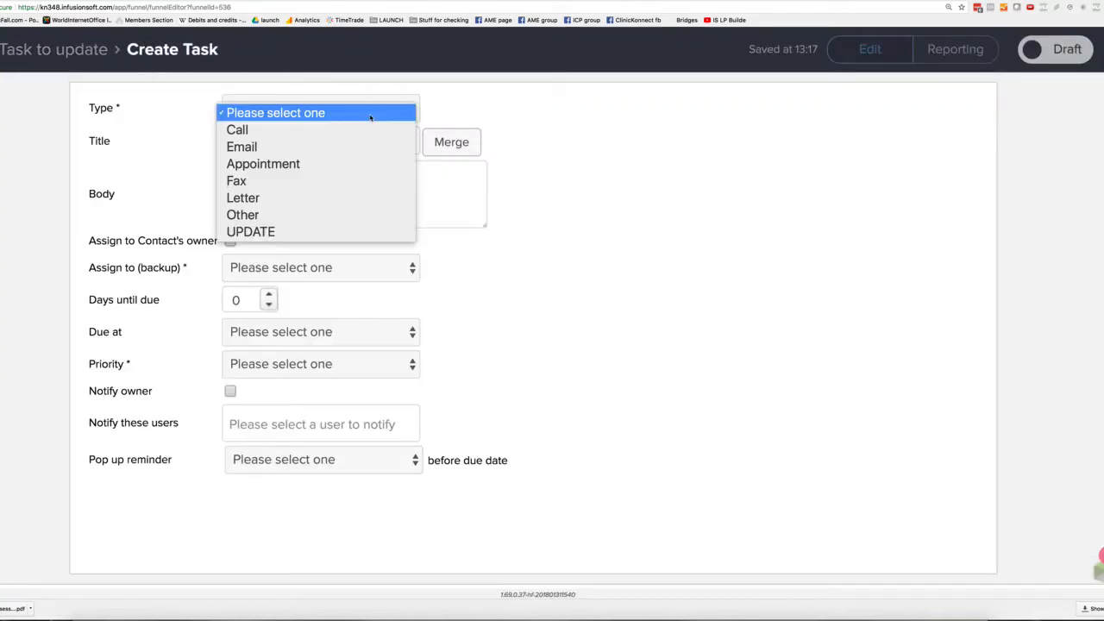
pyautogui.click(258, 231)
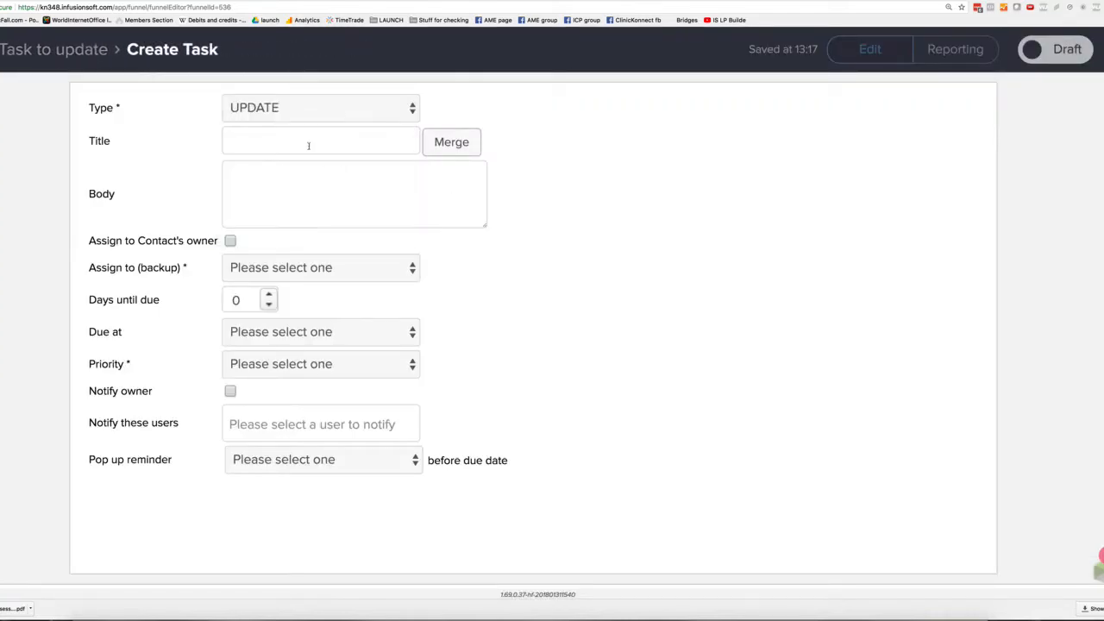
pyautogui.write('C')
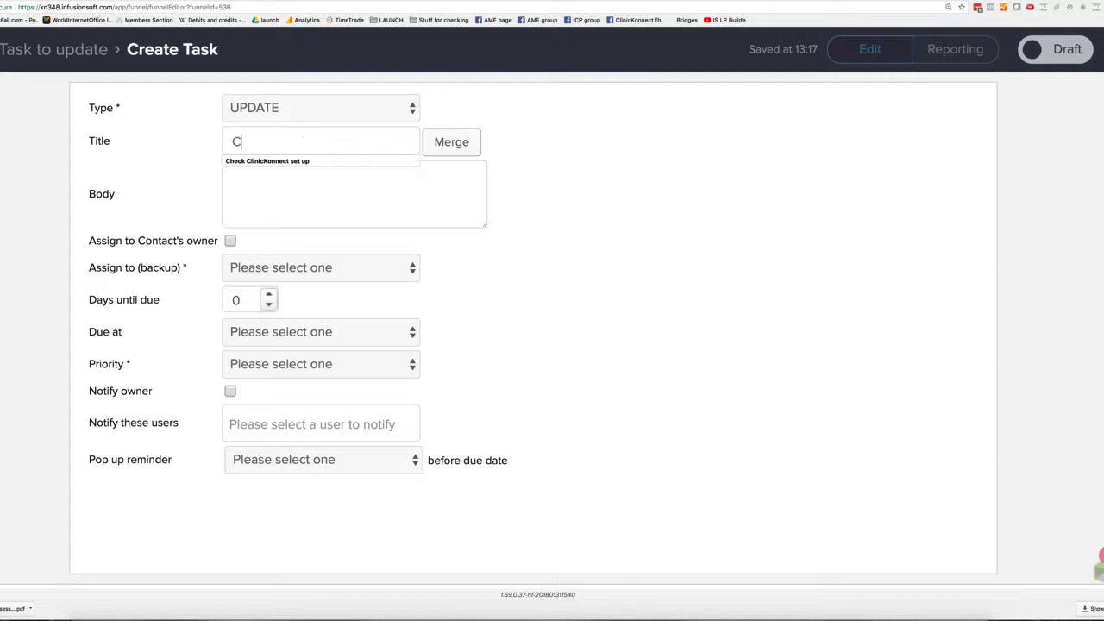
pyautogui.write('redit card ')
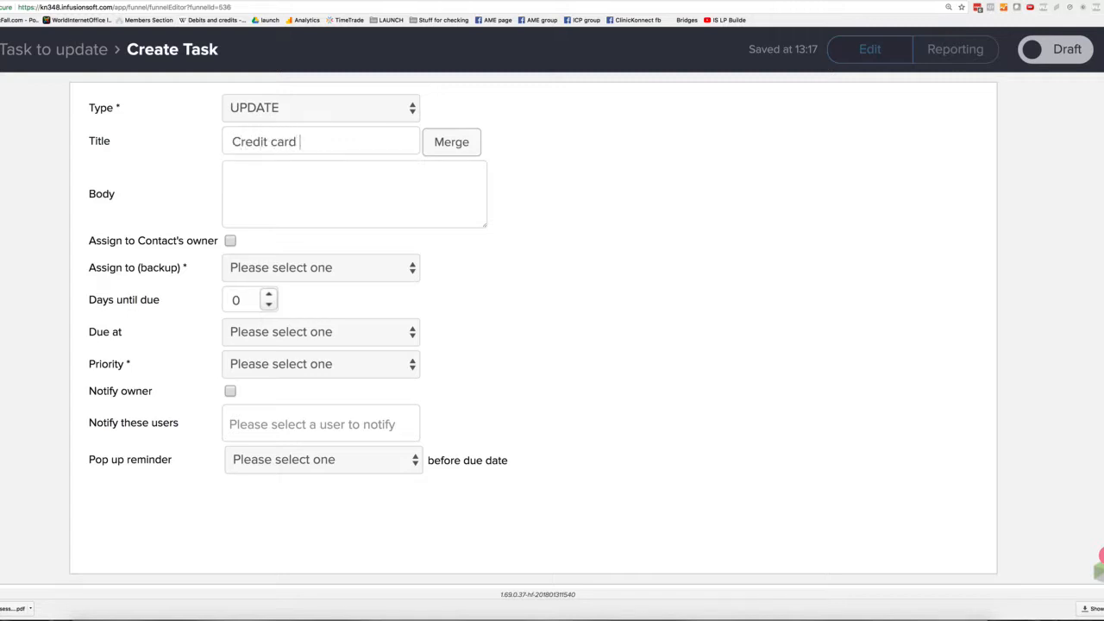
pyautogui.write('update - New card')
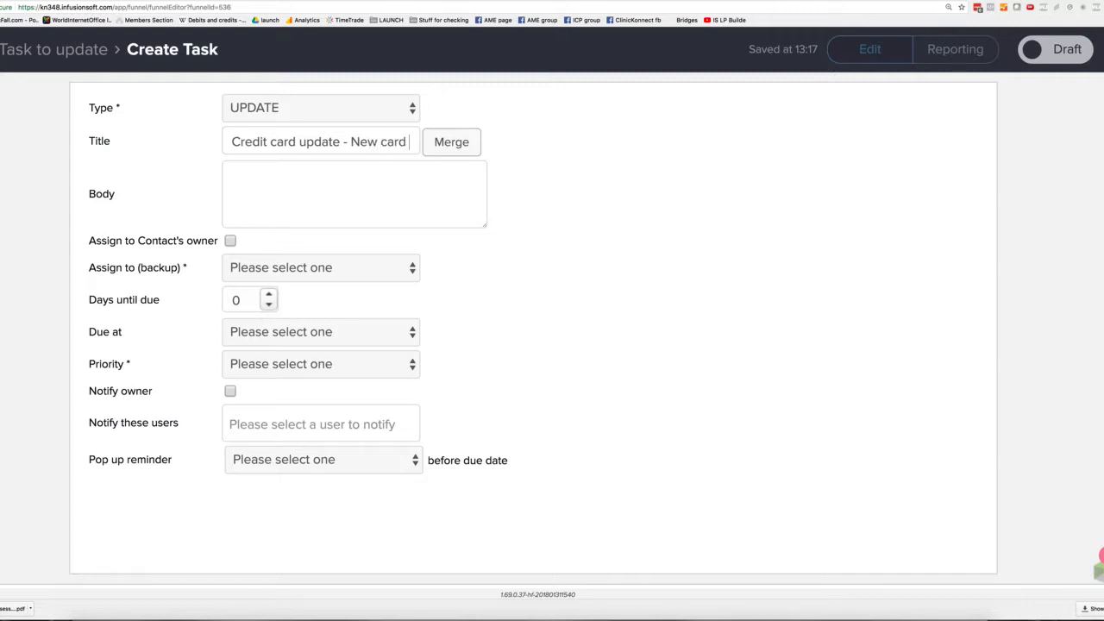
pyautogui.write(' in')
# - Start the task body with "Please update", the contact's first and last name merge fields, and "recent declined purchase wiht new credit card details."
pyautogui.click(273, 175)
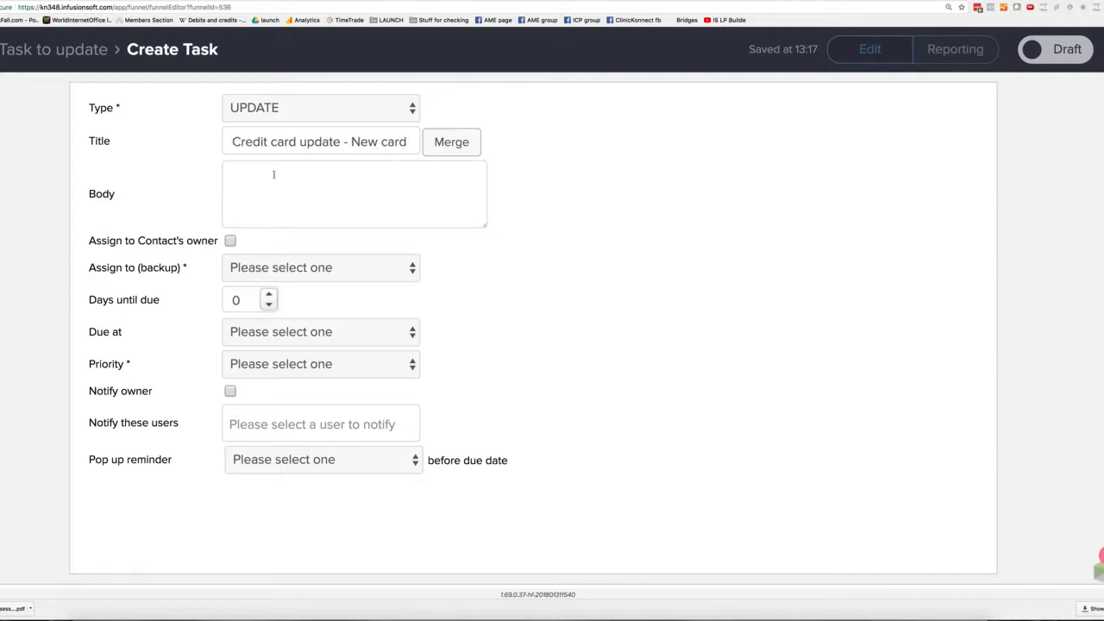
pyautogui.write('Please update')
pyautogui.click(463, 144)
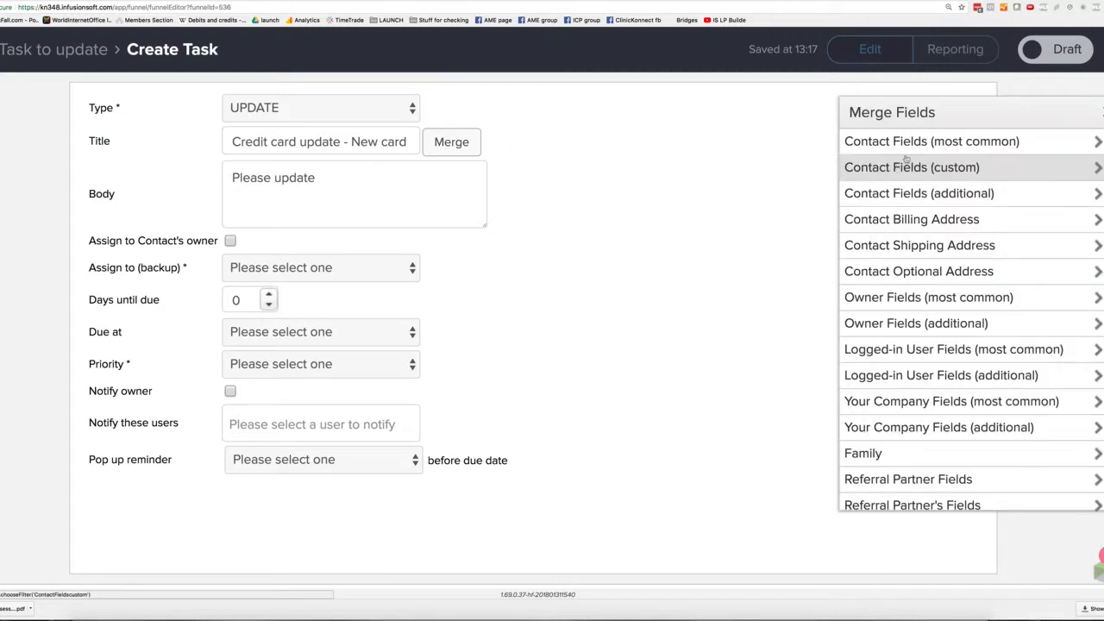
pyautogui.click(917, 143)
pyautogui.click(912, 168)
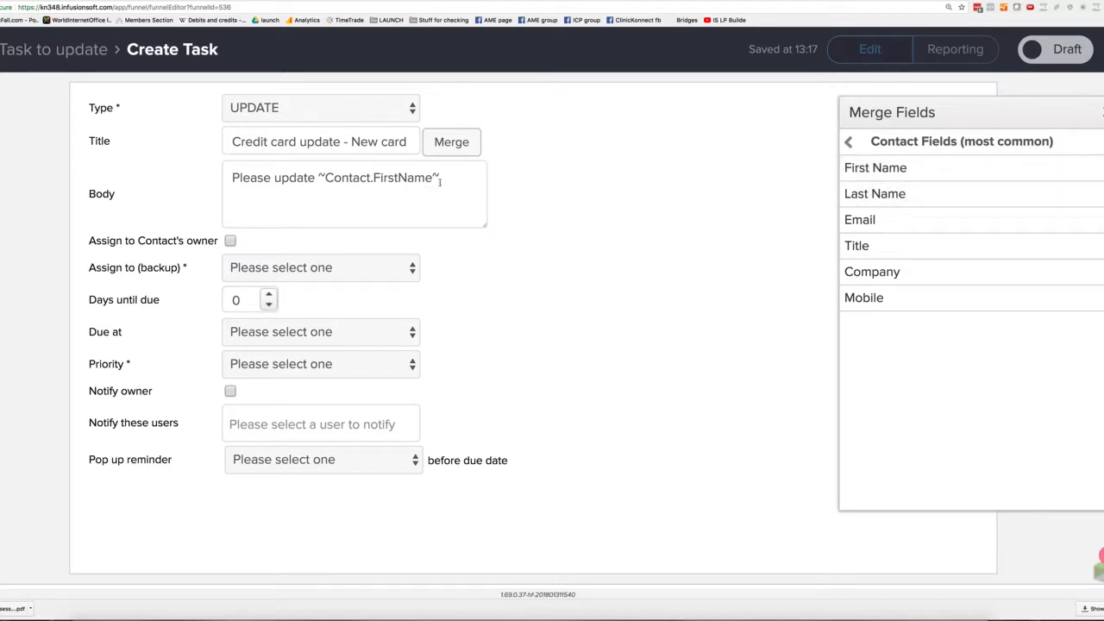
pyautogui.click(865, 195)
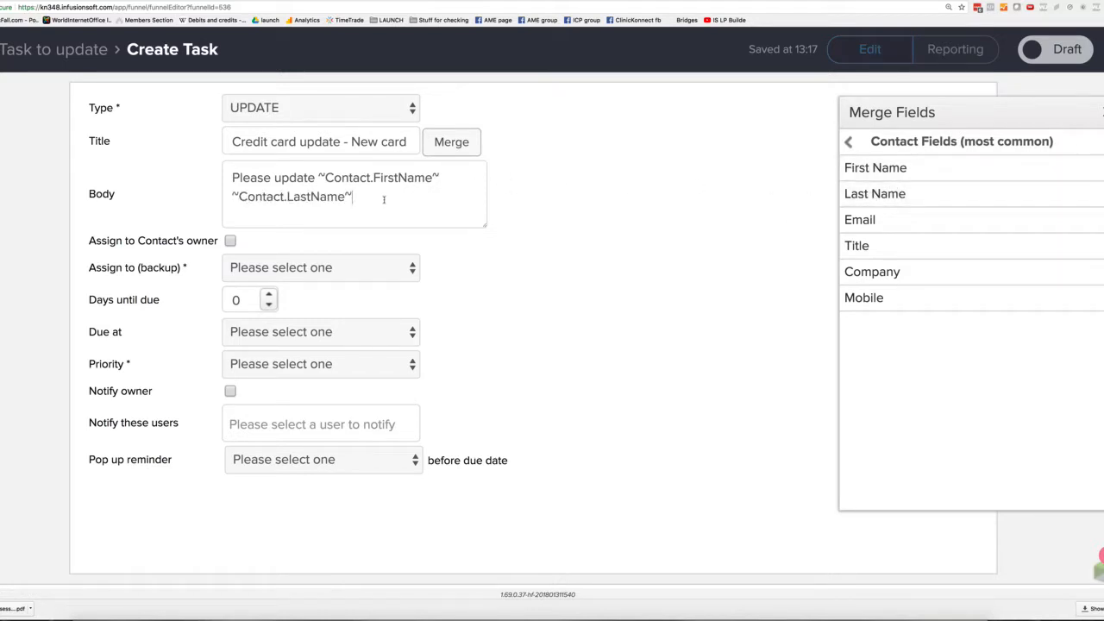
pyautogui.write('recent declined purchase wiht')
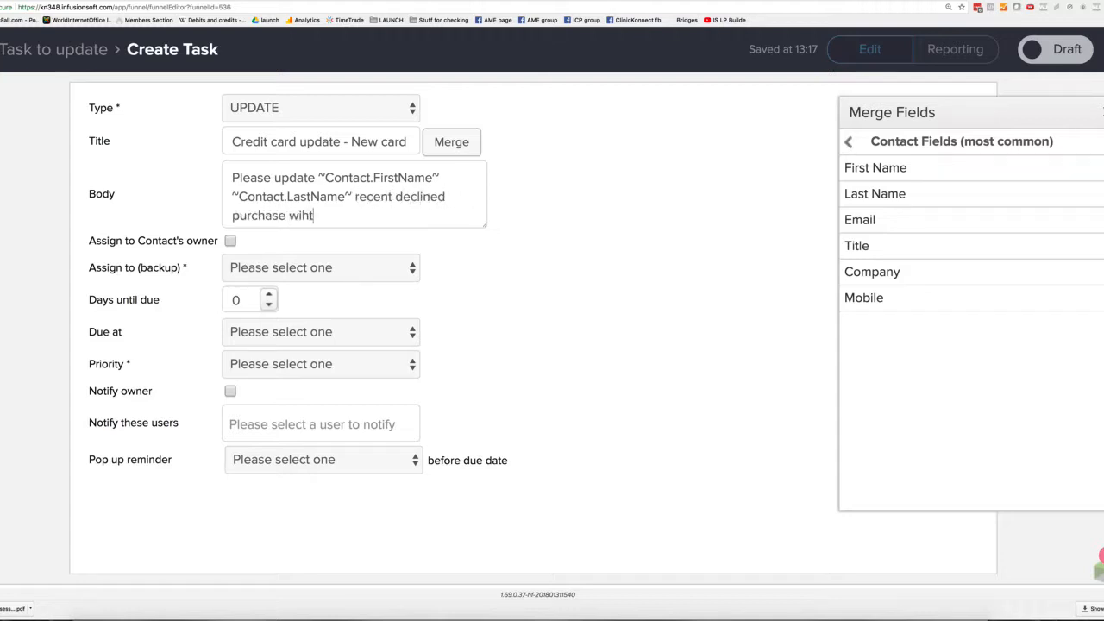
pyautogui.write(' new credit card de')
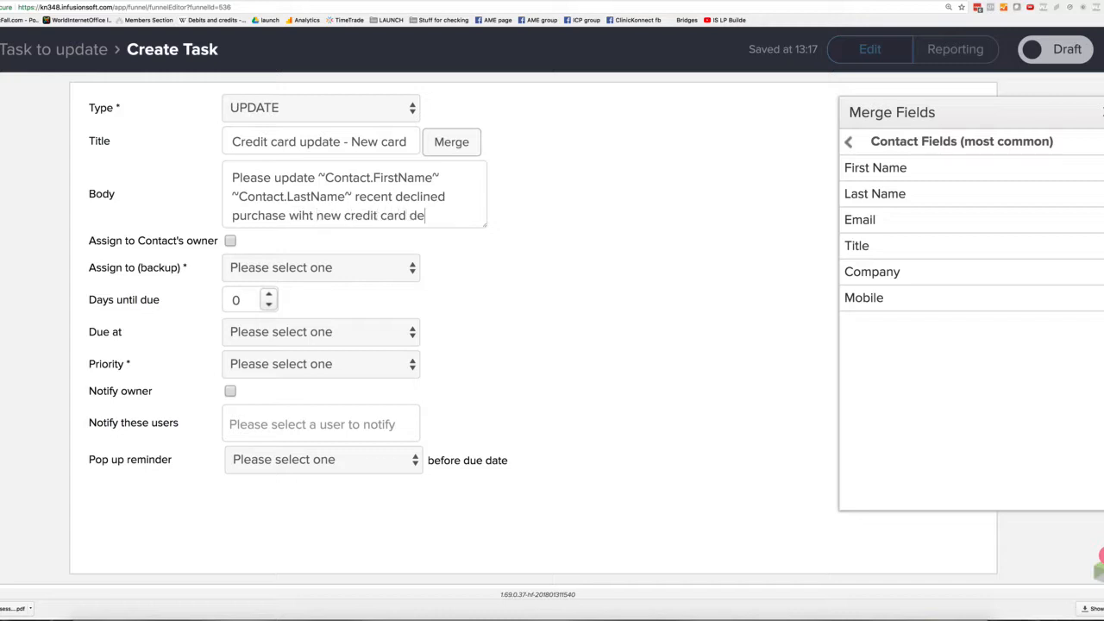
pyautogui.write('tails.')
pyautogui.press('Return')
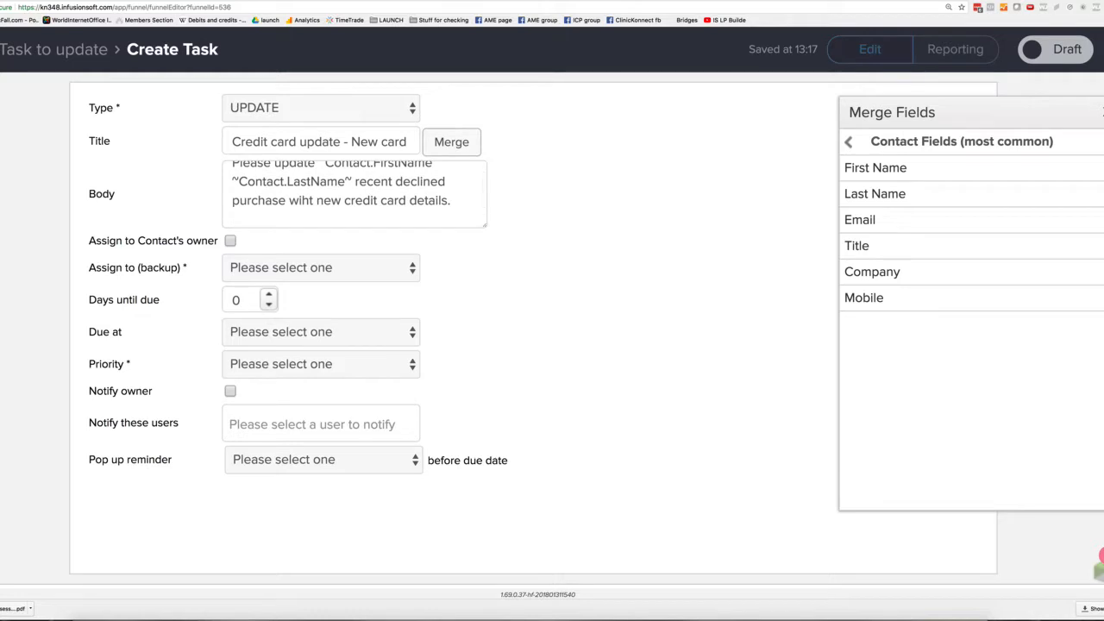
# - Add the line "CC details have been updated via the order form credit card update." to the task body, followed by a blank line
pyautogui.write('CC details have been upd')
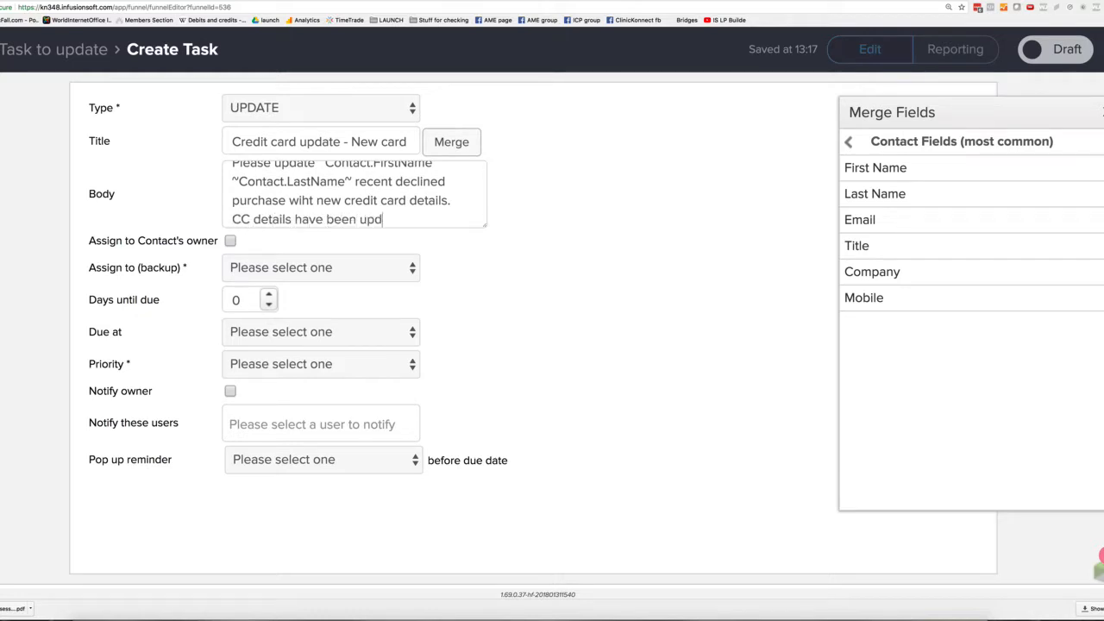
pyautogui.write('ated via the form')
pyautogui.press('BackSpace')
pyautogui.press('BackSpace')
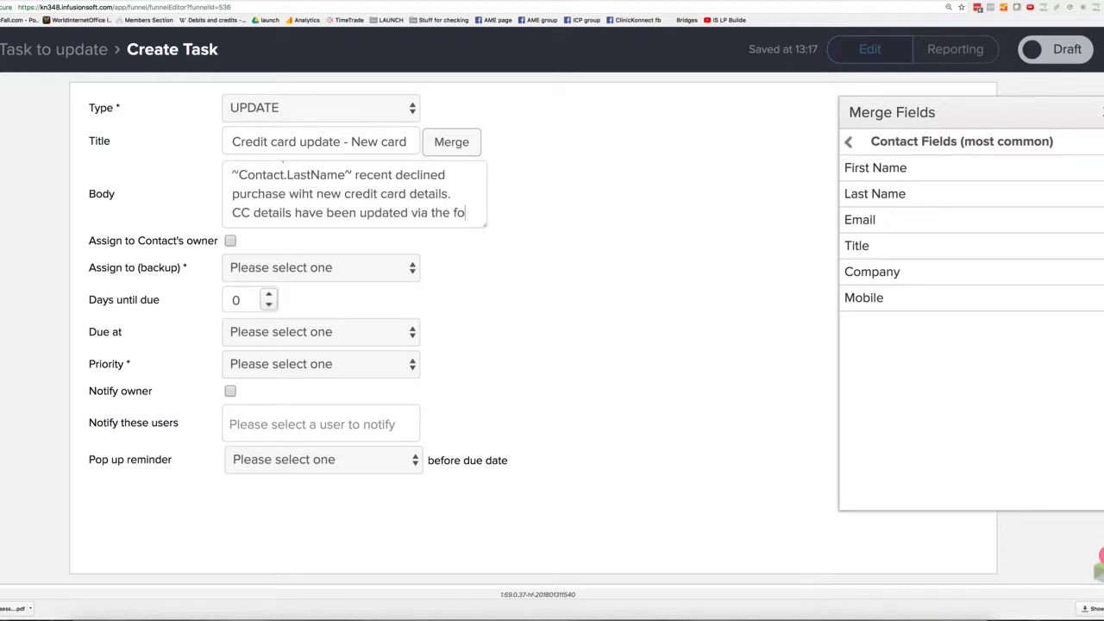
pyautogui.write('order form cre')
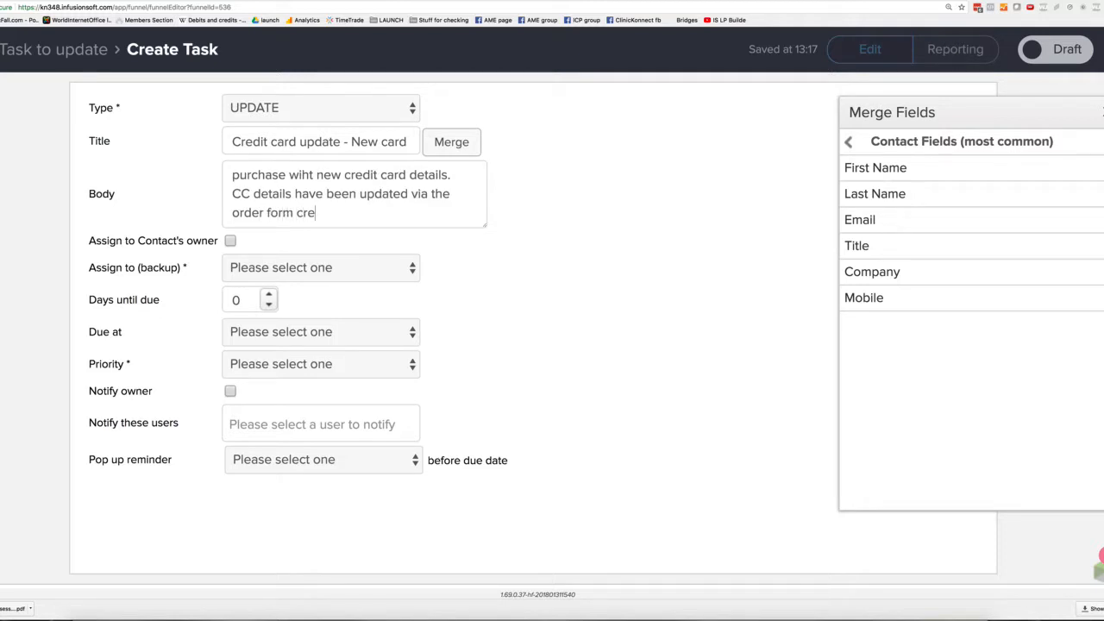
pyautogui.write('dit card update.')
pyautogui.press('Return')
pyautogui.press('Return')
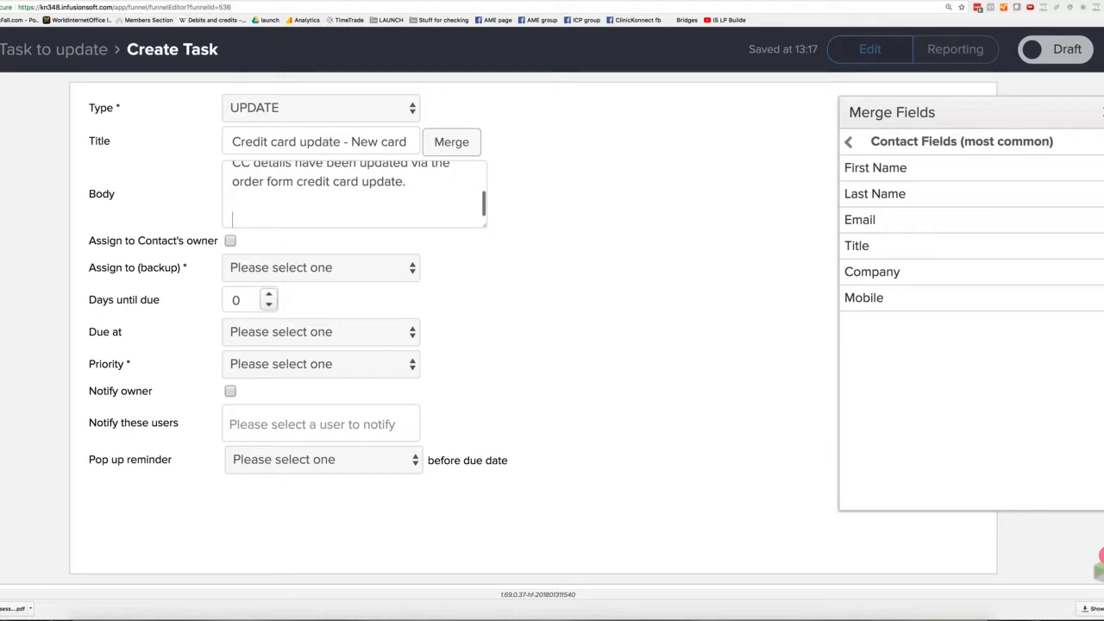
# - Finish the task body with "Allocate the new CC details to the current subscription.", correcting the misspelled "teh"
pyautogui.write('Alloc')
pyautogui.write('ate you')
pyautogui.press('BackSpace')
pyautogui.press('BackSpace')
pyautogui.write('the new CC')
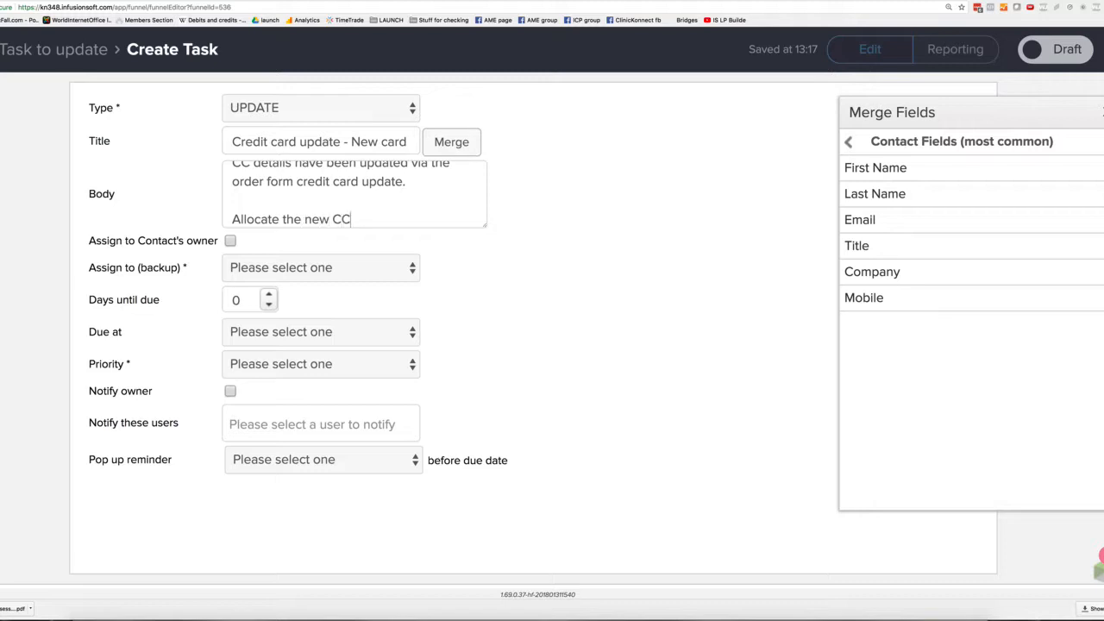
pyautogui.write(' details to teh ')
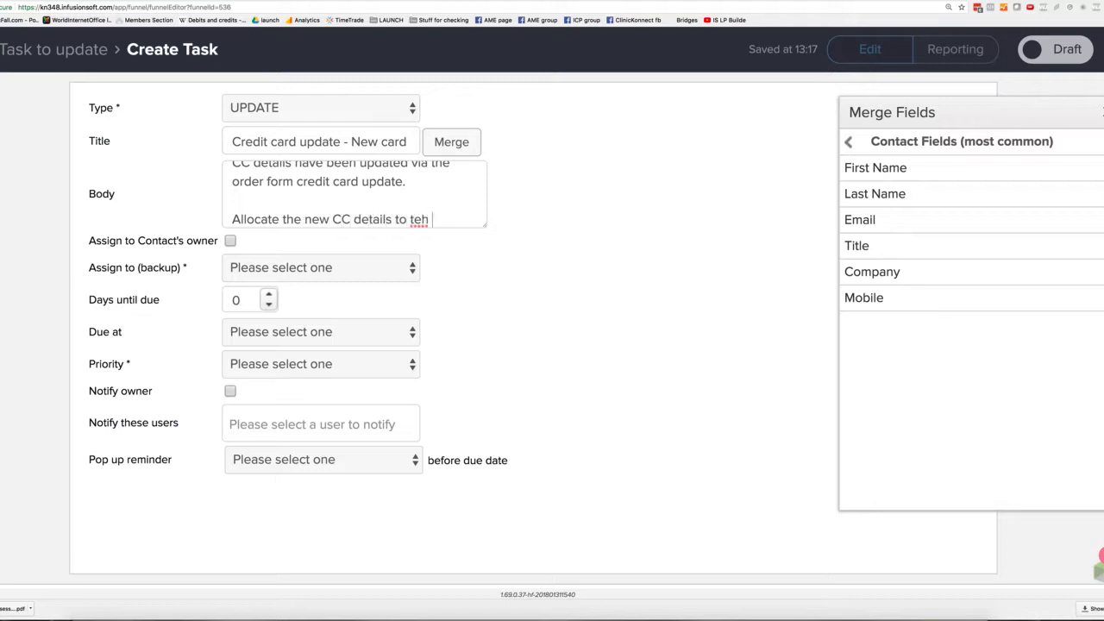
pyautogui.write('current s')
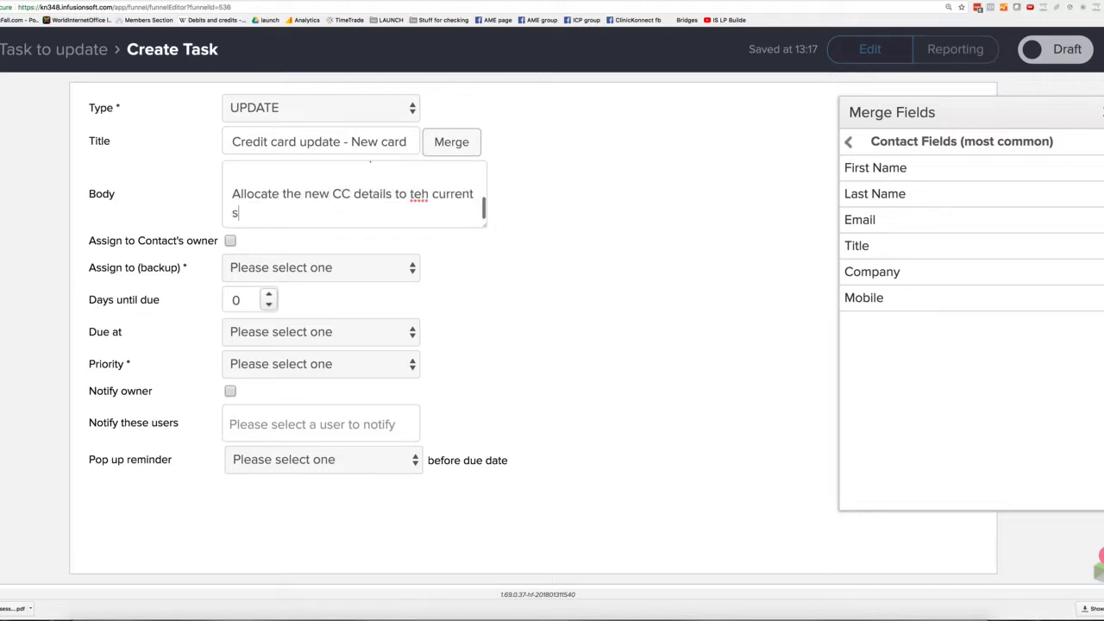
pyautogui.write('ubscription.')
pyautogui.press('Return')
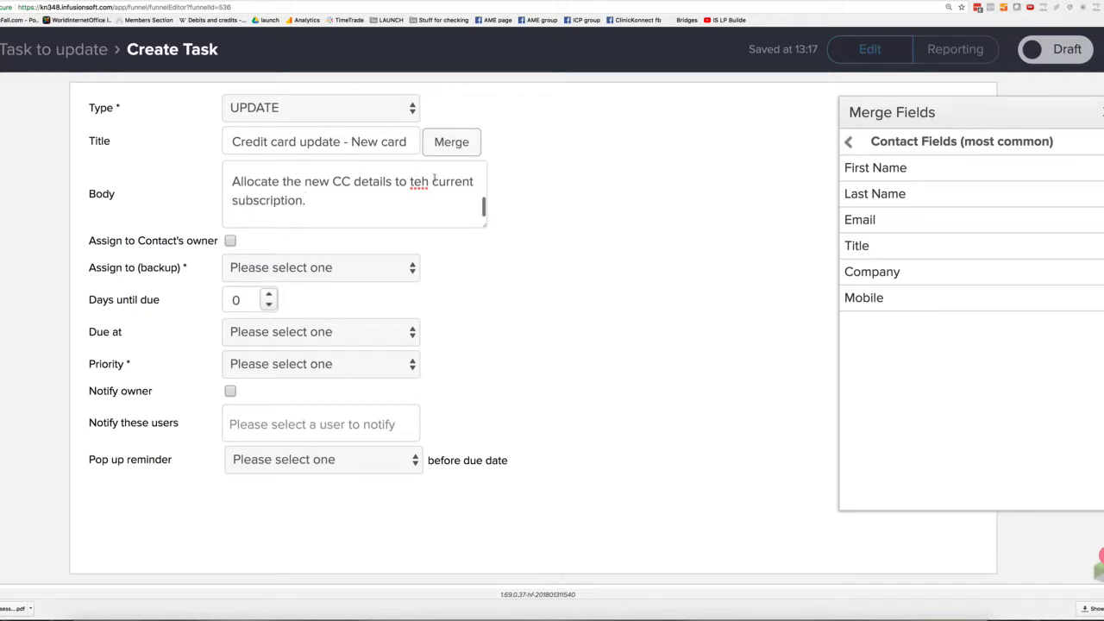
pyautogui.rightClick(419, 182)
pyautogui.click(440, 190)
# - Choose a team member as the task's backup assignee, set the priority to "1. Critical", and notify that same team member
pyautogui.click(283, 268)
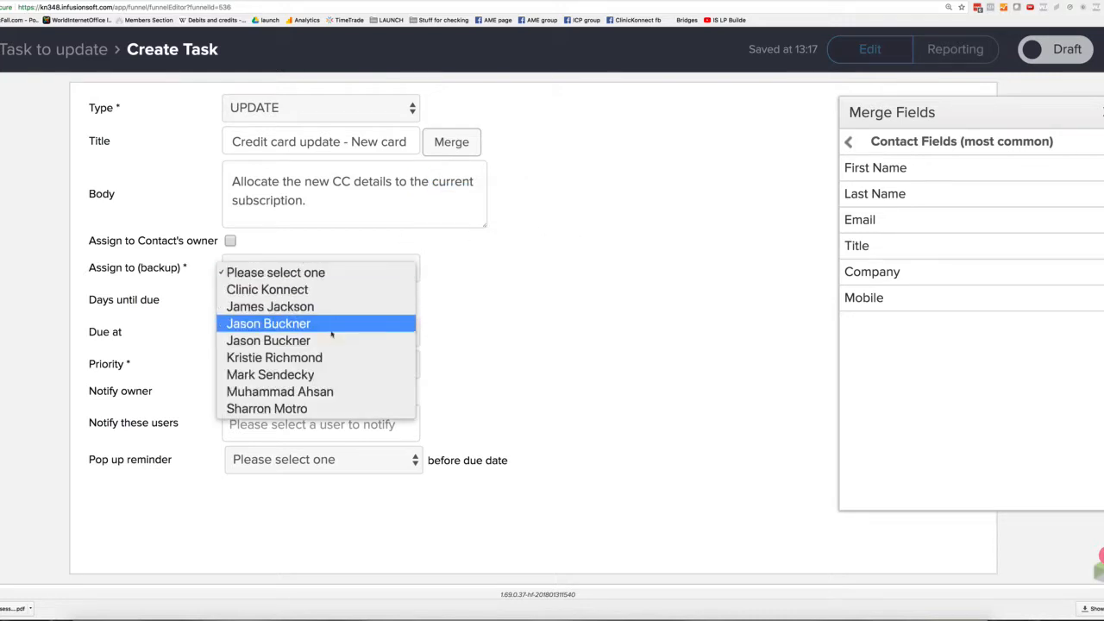
pyautogui.click(327, 357)
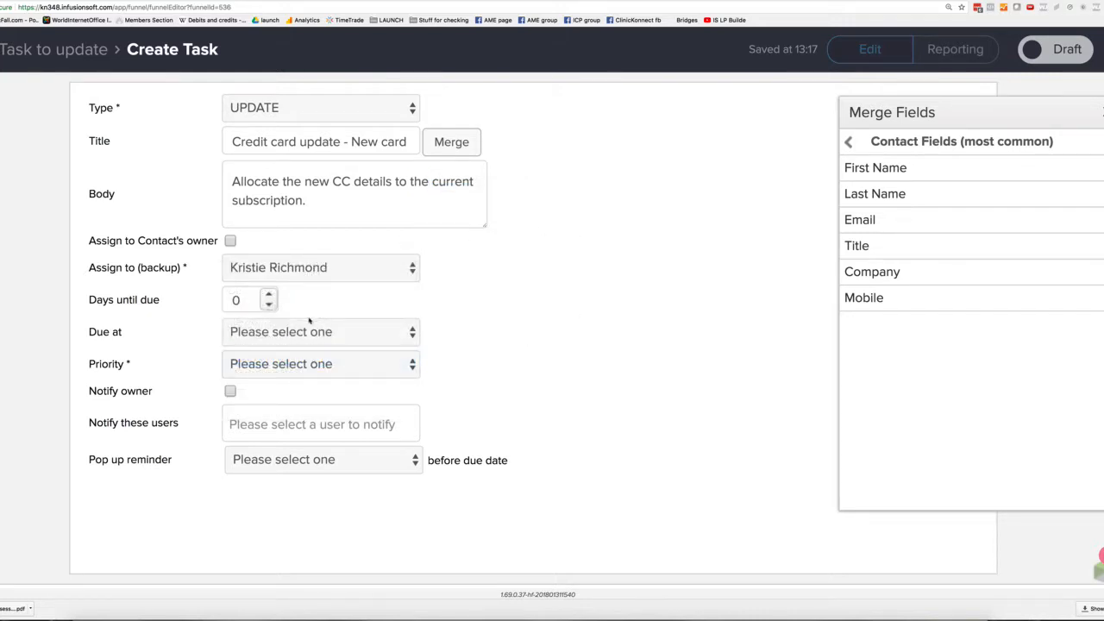
pyautogui.click(325, 365)
pyautogui.click(405, 385)
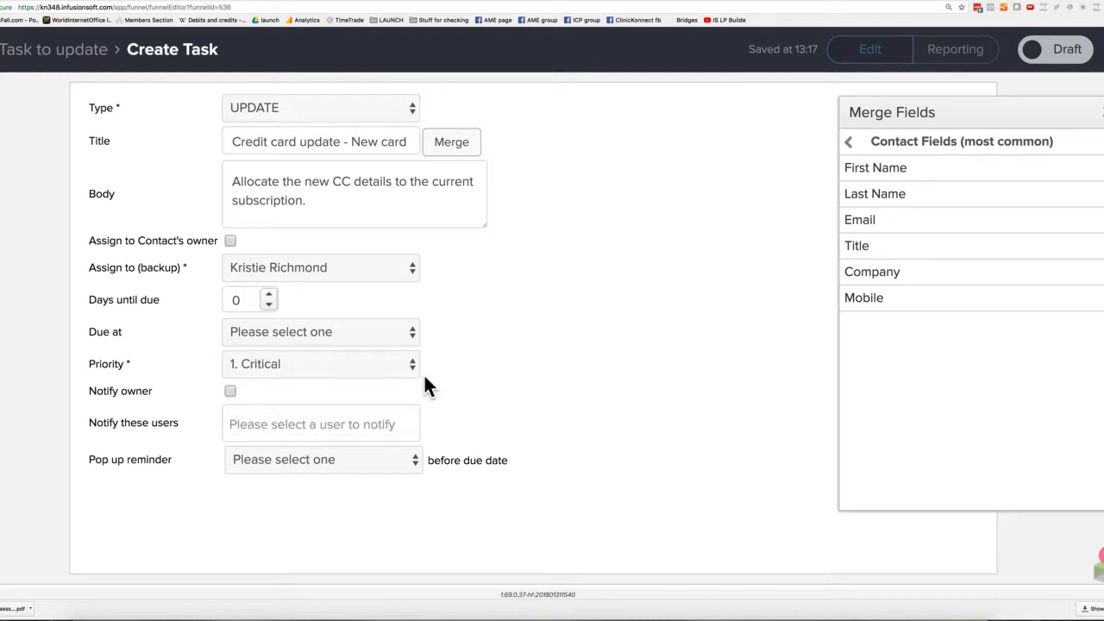
pyautogui.click(237, 420)
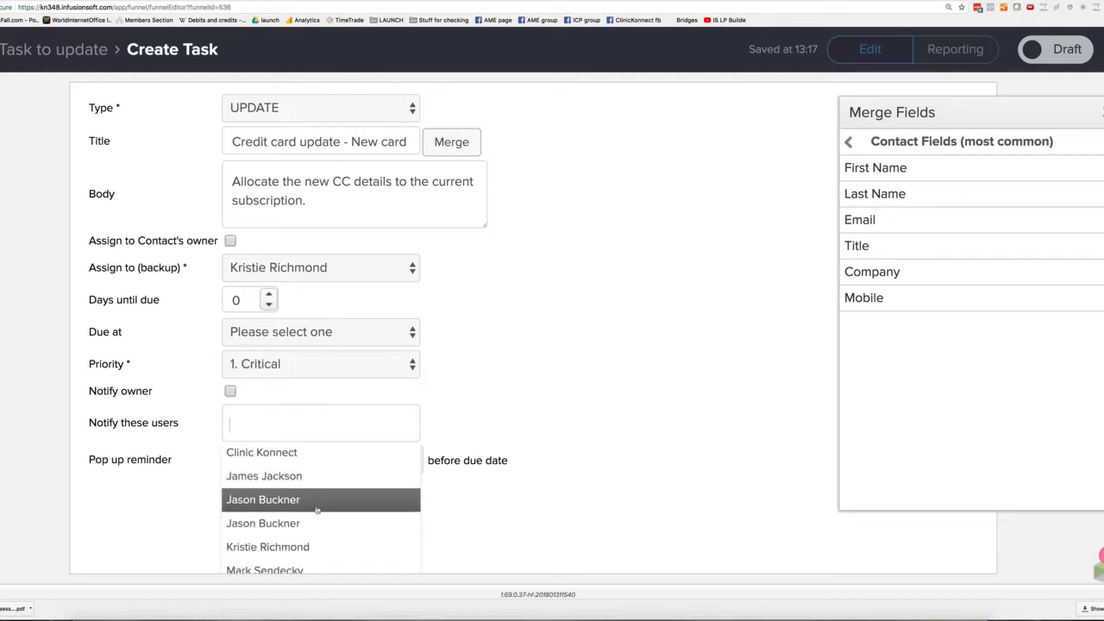
pyautogui.click(328, 545)
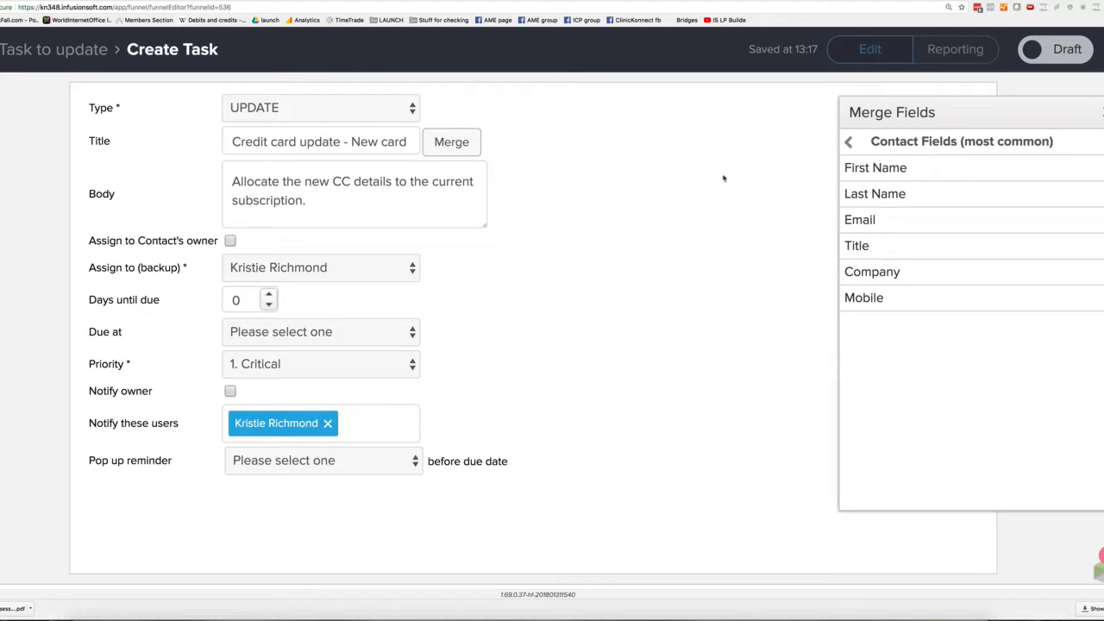
# - Mark both the Create Task step and the "Task to update" sequence as Ready, returning to the campaign canvas
pyautogui.click(1018, 48)
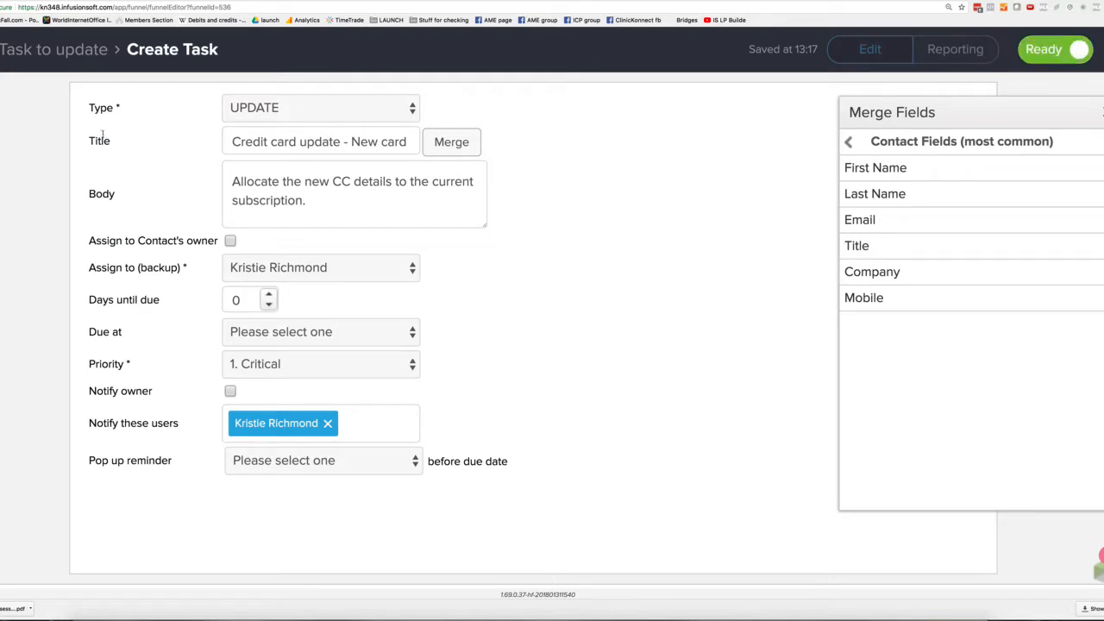
pyautogui.click(81, 51)
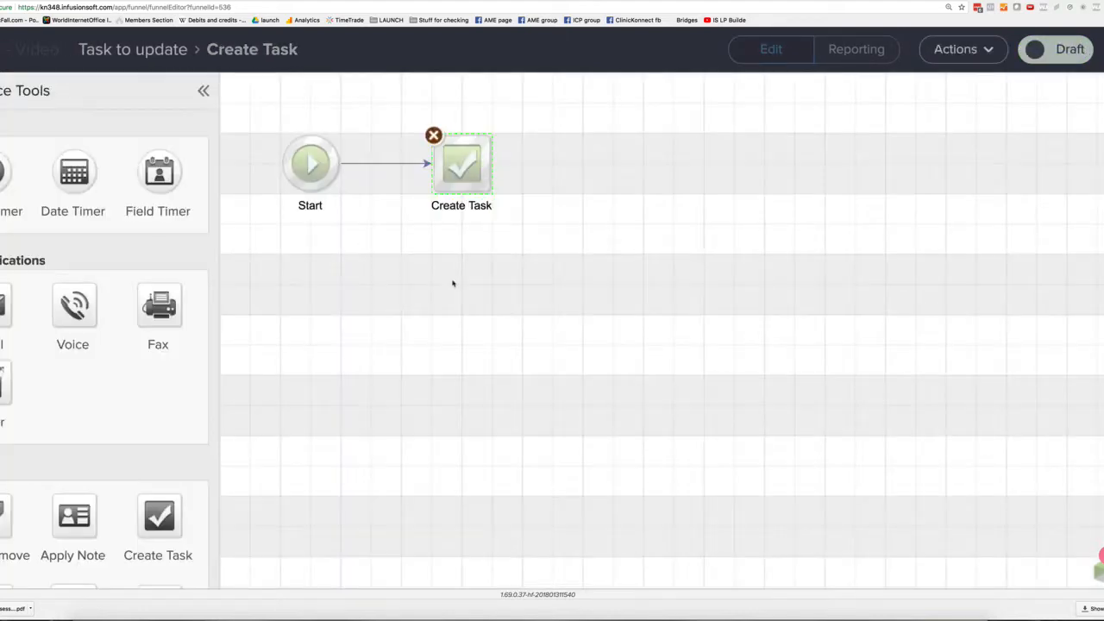
pyautogui.click(1036, 49)
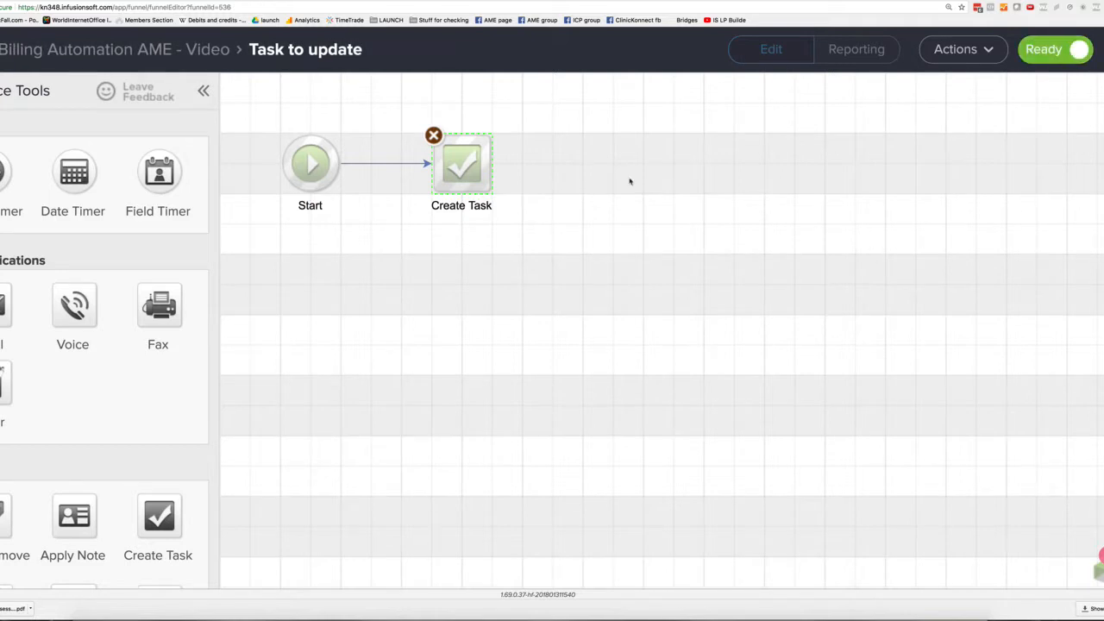
pyautogui.click(173, 51)
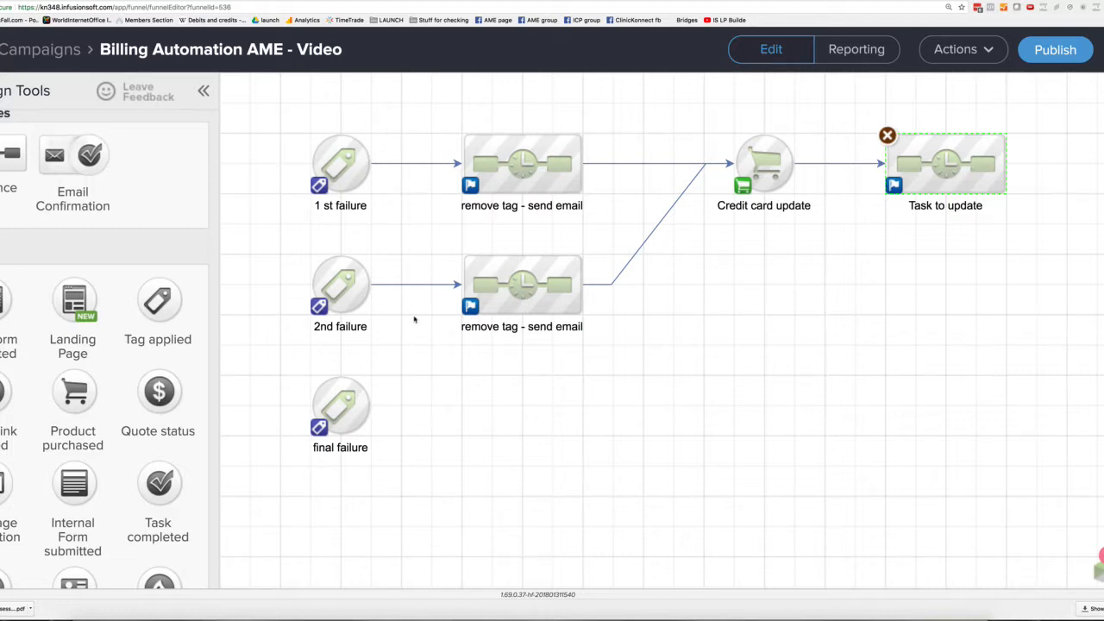
# - Add a Task completed goal connected after "Task to update" and have it achieved by the "Credit card update - New card in" task
pyautogui.moveTo(159, 483); pyautogui.dragTo(1088, 164)
pyautogui.moveTo(1003, 163); pyautogui.dragTo(1092, 163)
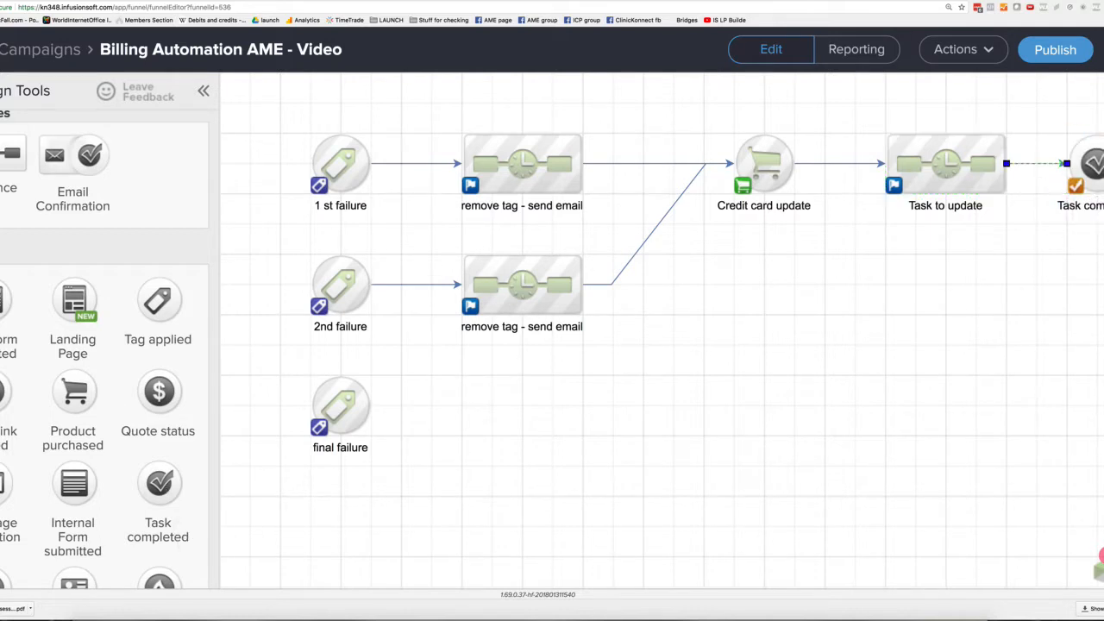
pyautogui.doubleClick(1094, 164)
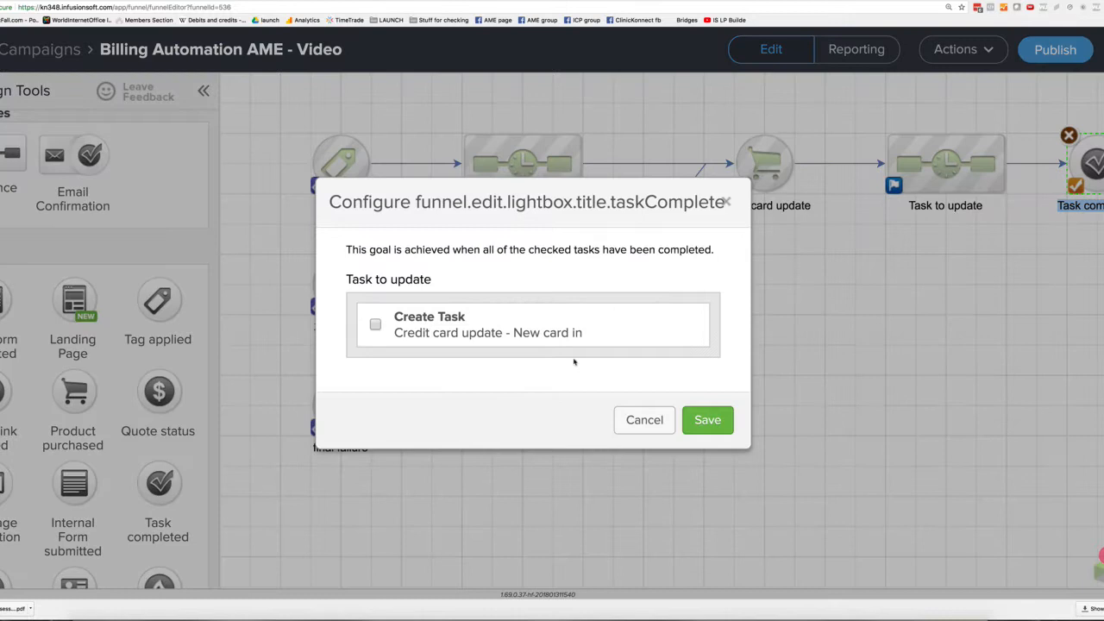
pyautogui.click(376, 325)
pyautogui.click(725, 423)
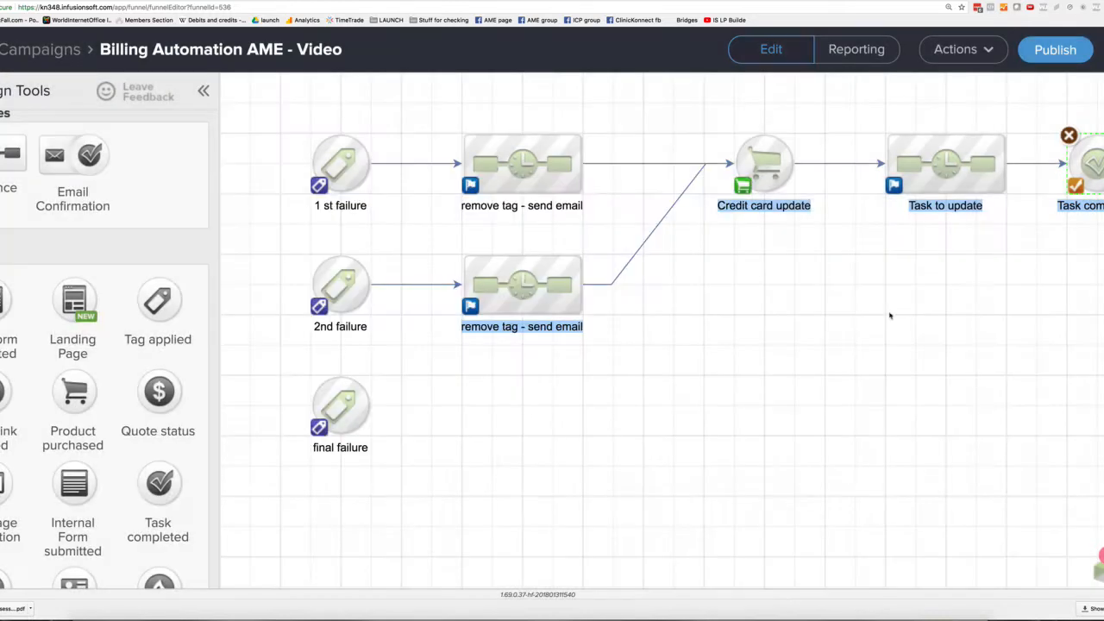
pyautogui.click(992, 273)
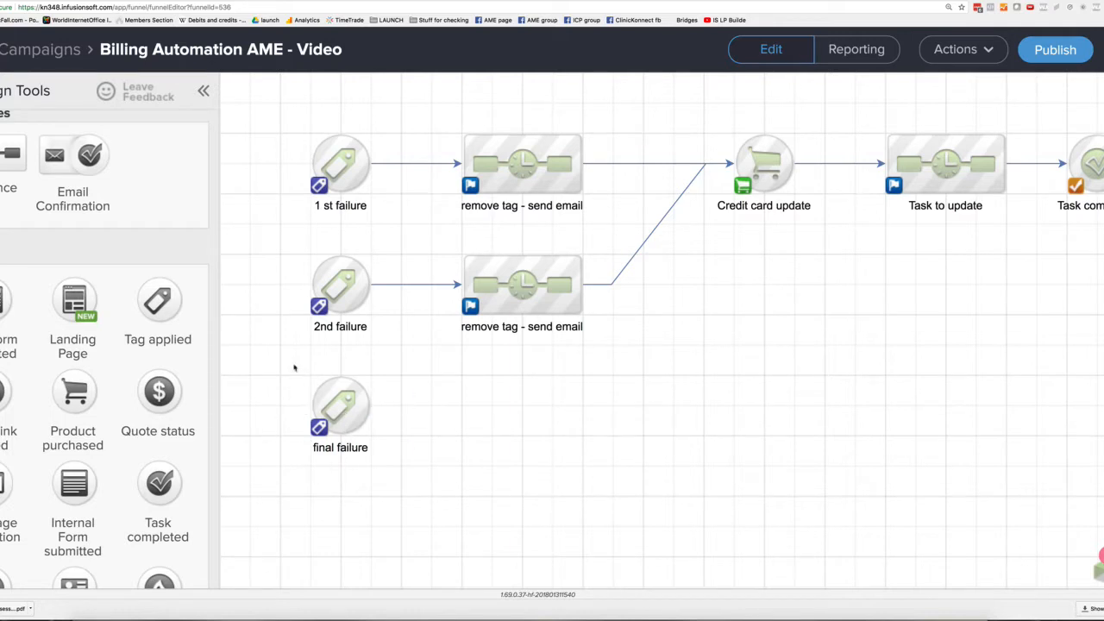
# - Add a sequence named "Task to call" beside the "final failure" goal and connect the goal to it
pyautogui.moveTo(8, 159); pyautogui.dragTo(522, 404)
pyautogui.moveTo(371, 407); pyautogui.dragTo(505, 412)
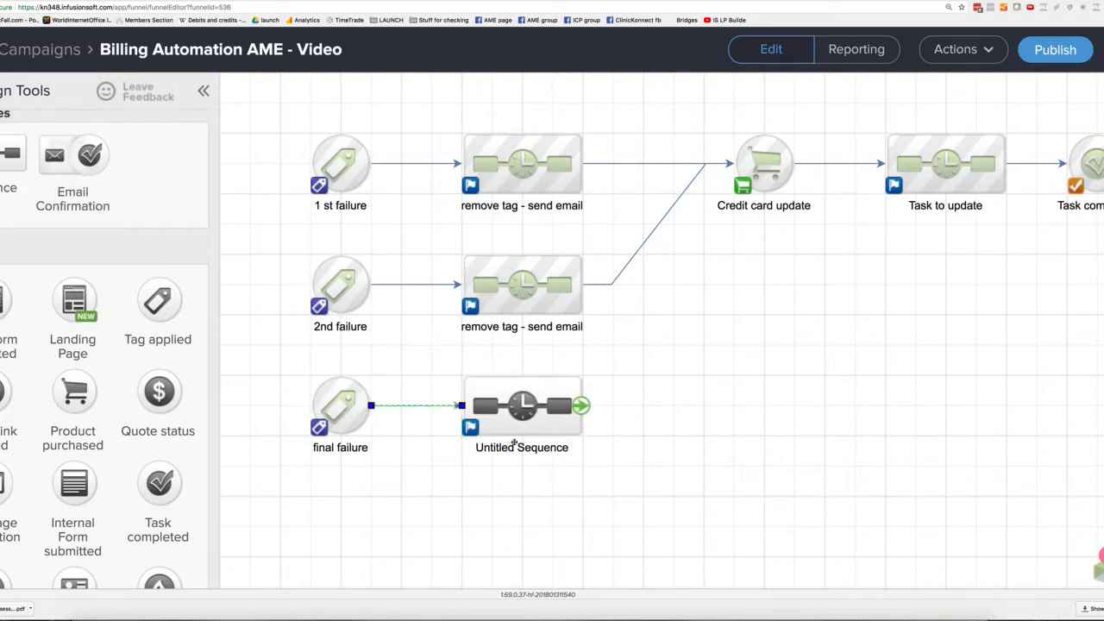
pyautogui.write('Ta')
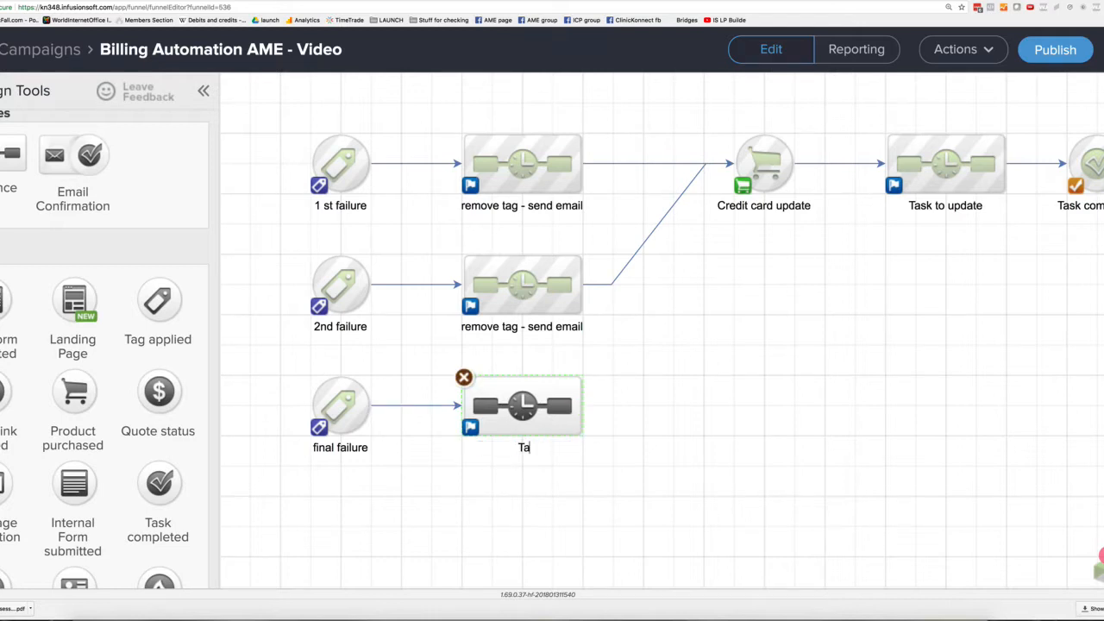
pyautogui.write('sk to call')
pyautogui.click(661, 440)
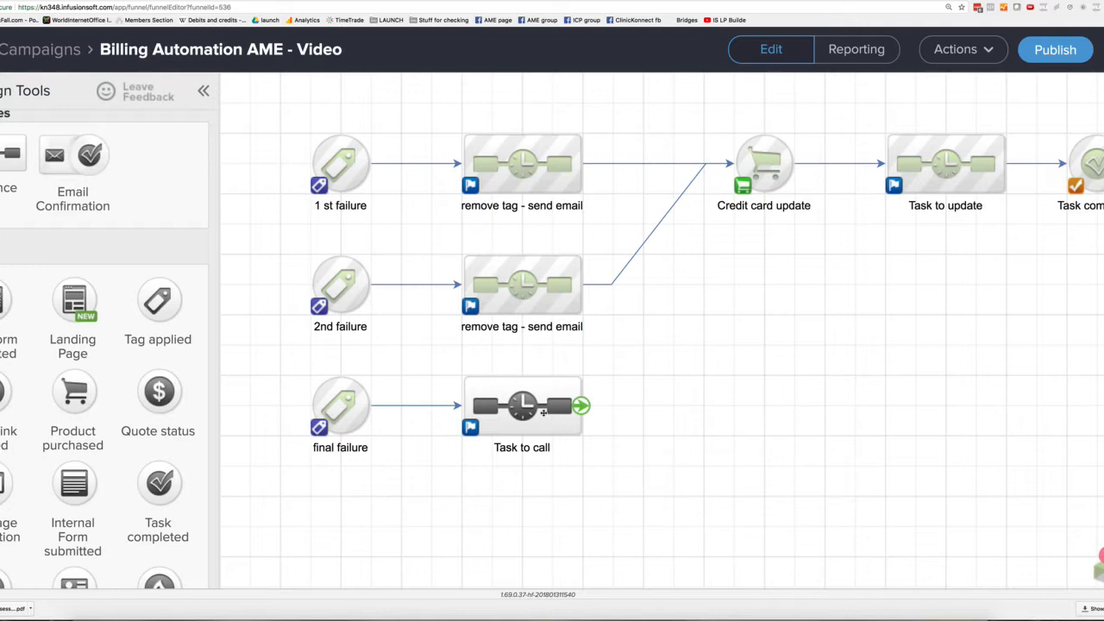
# - Rename the sequence after "final failure" to "remove tag task to call"
pyautogui.click(498, 448)
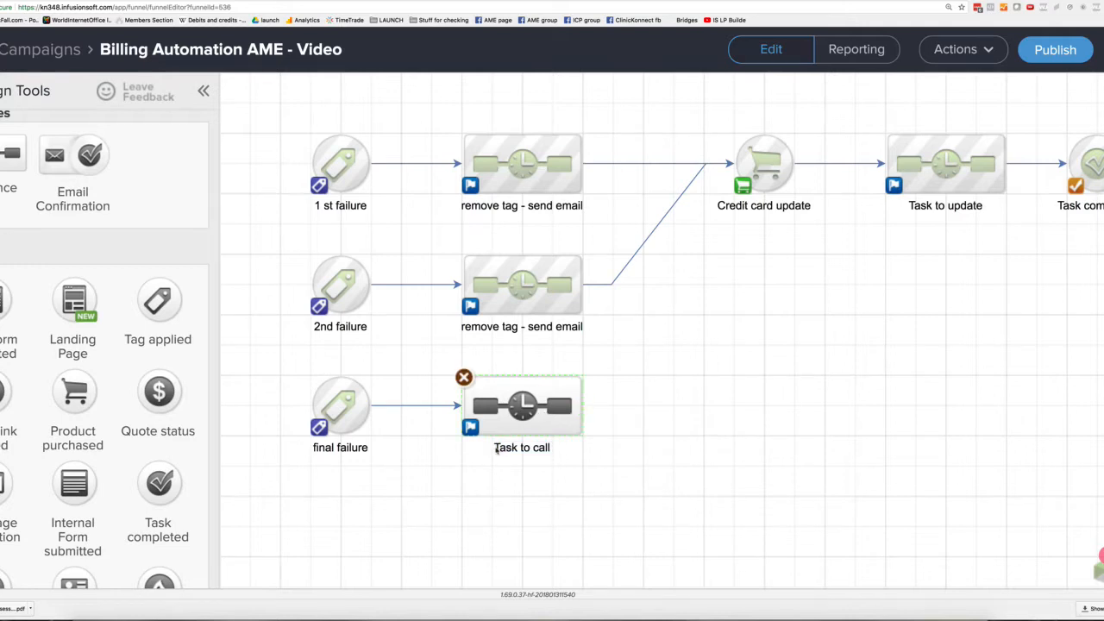
pyautogui.click(497, 448)
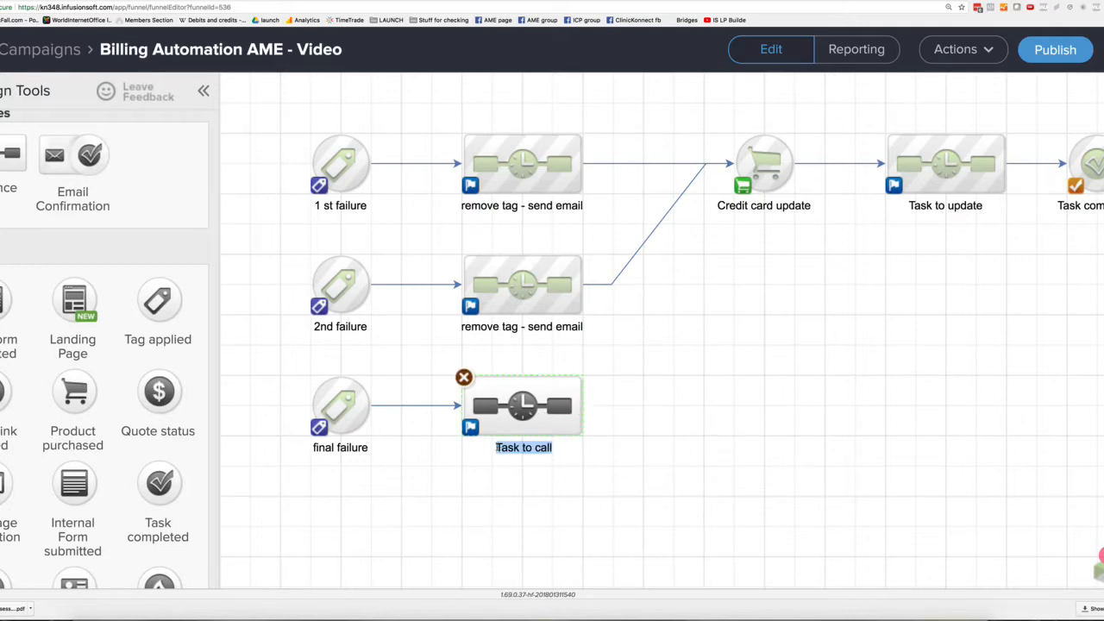
pyautogui.write('remove tag ')
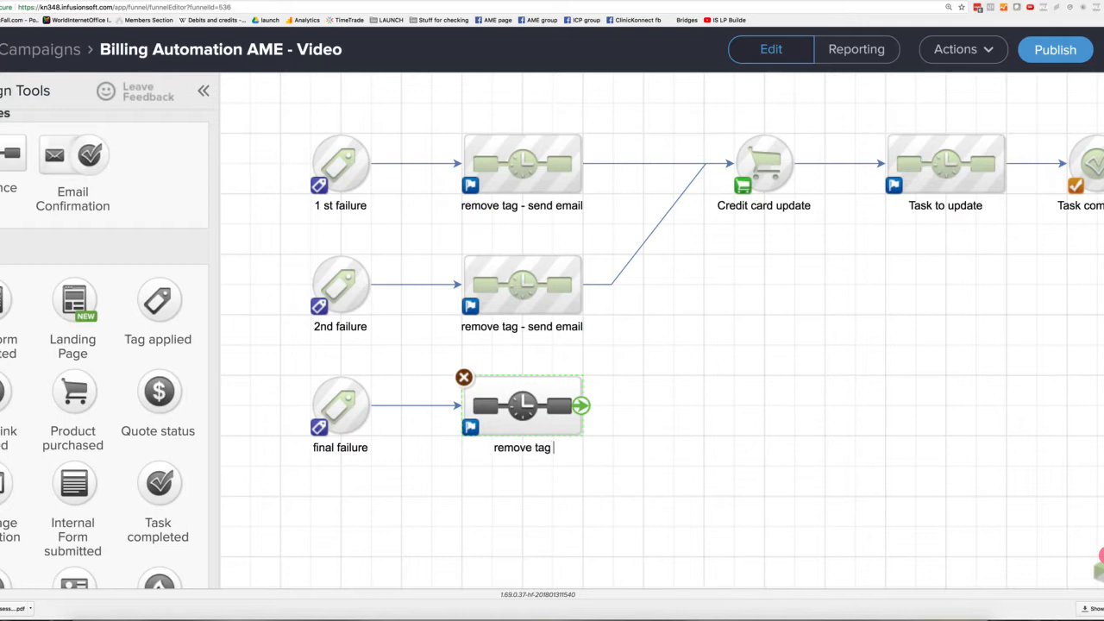
pyautogui.write('task to call')
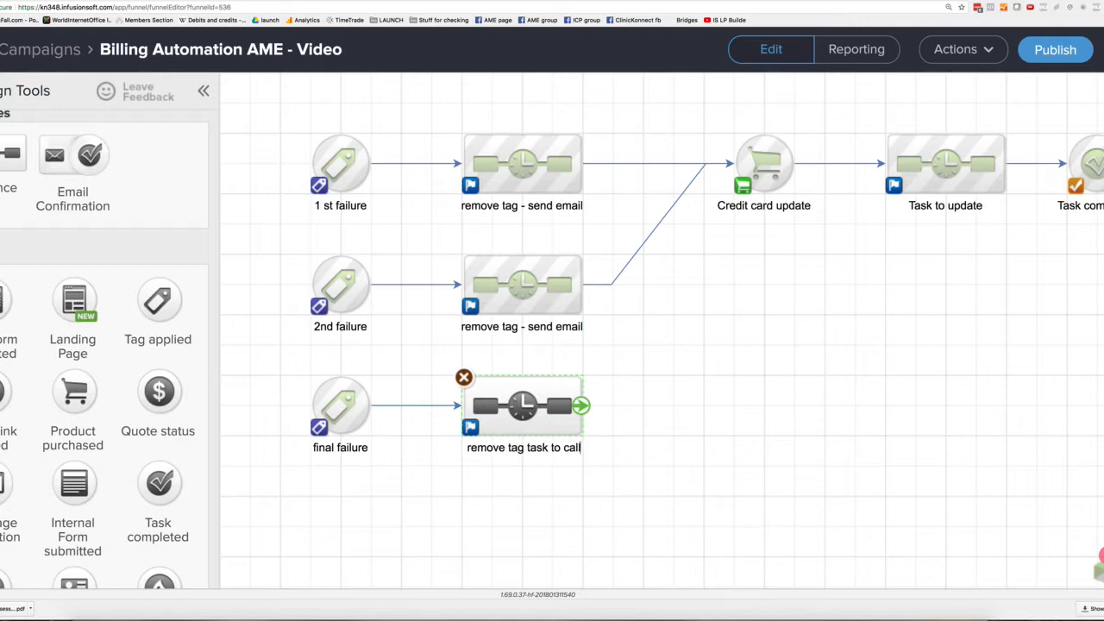
pyautogui.click(716, 432)
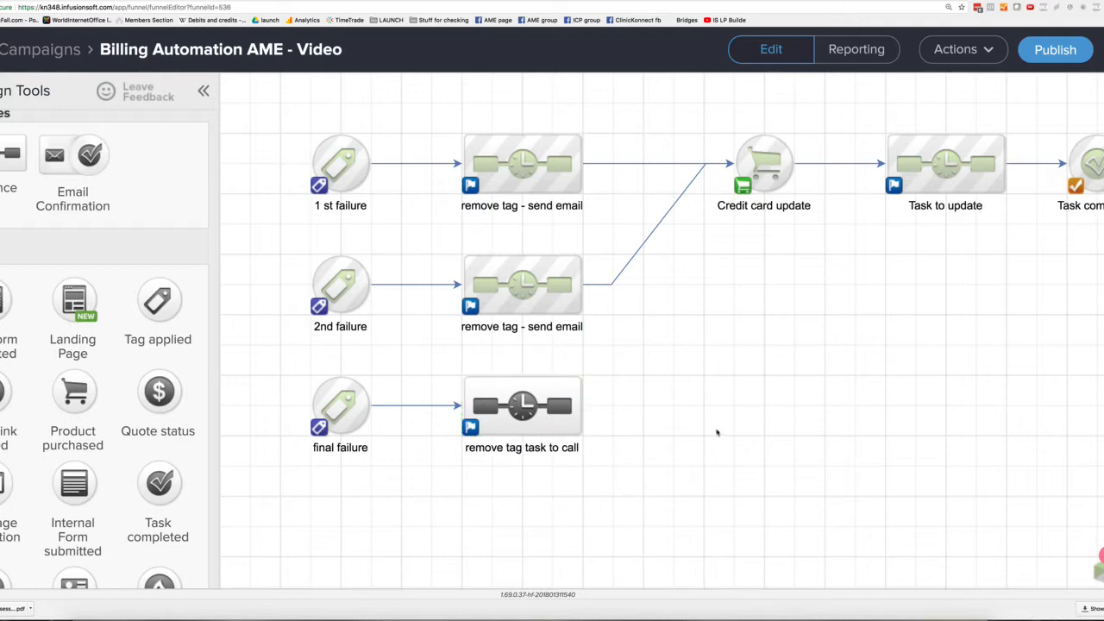
pyautogui.moveTo(687, 485); pyautogui.dragTo(430, 364)
pyautogui.moveTo(523, 414)
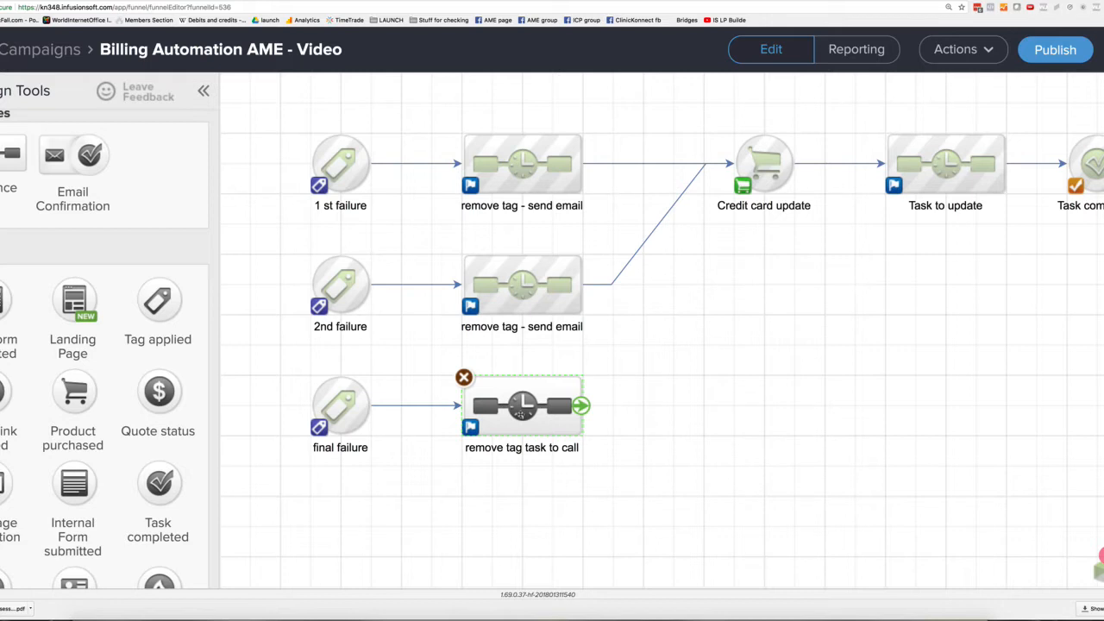
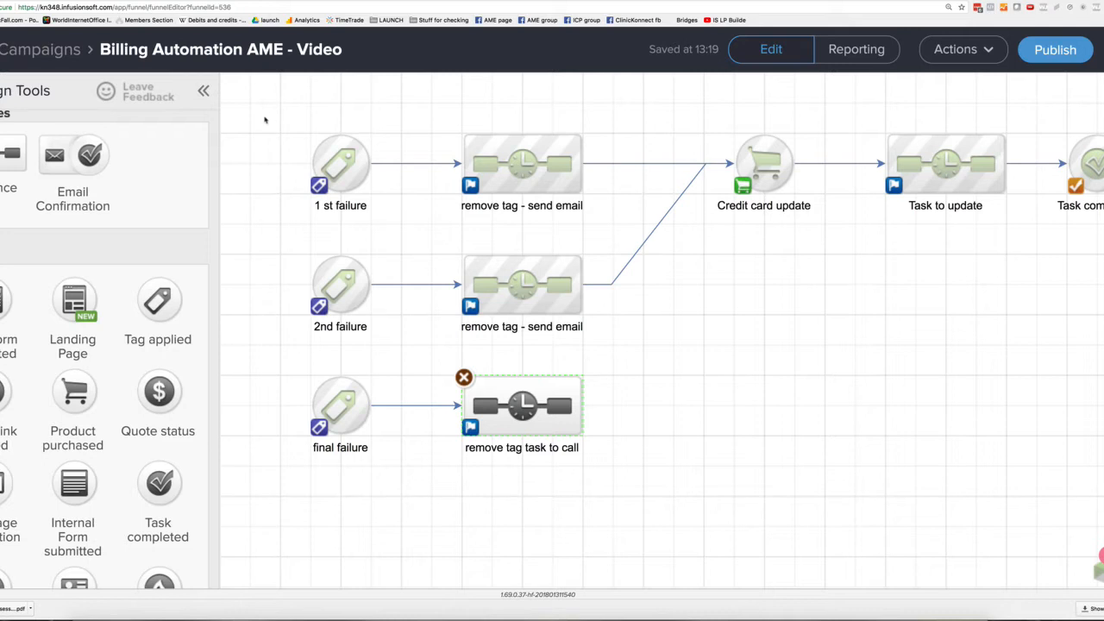
pyautogui.moveTo(264, 111); pyautogui.dragTo(421, 253)
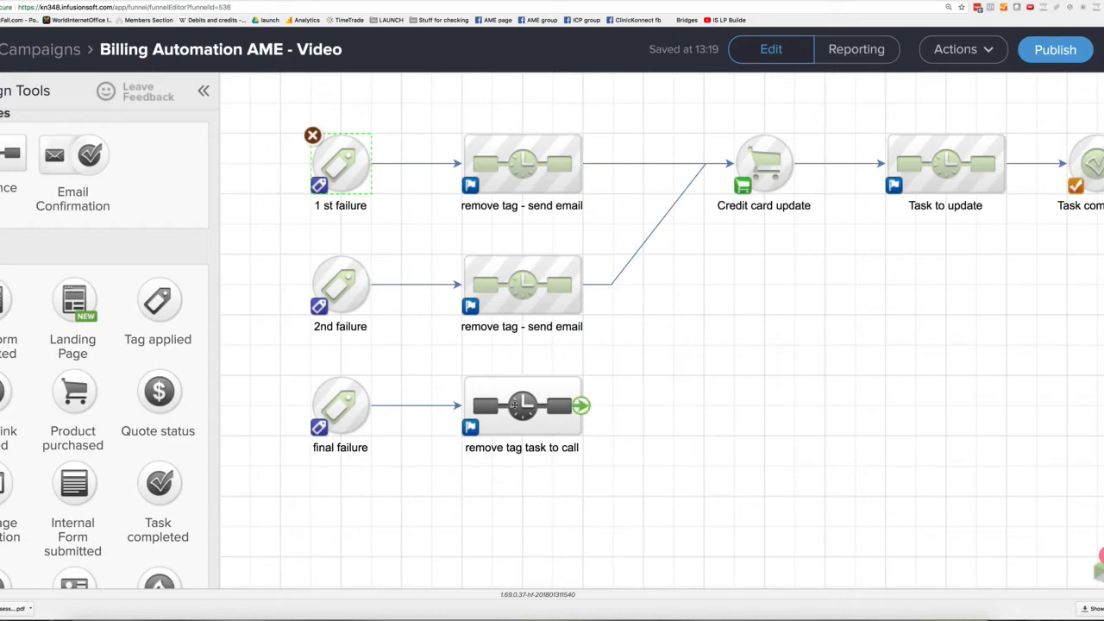
# - In the "remove tag task to call" sequence, add a tag step after Start that removes the "final failure - video" tag
pyautogui.doubleClick(516, 407)
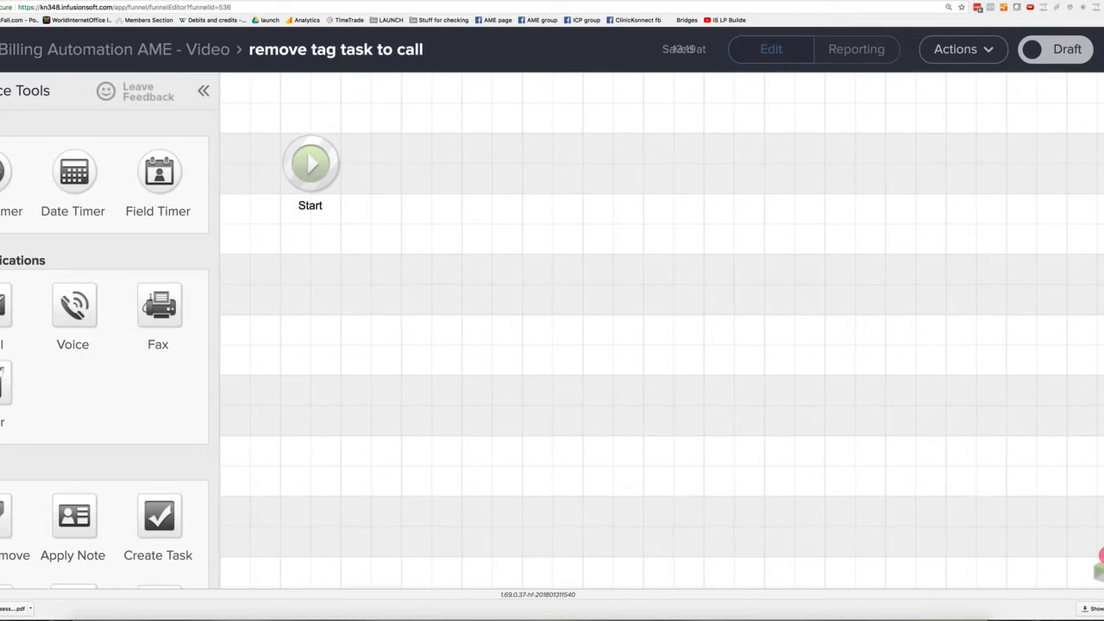
pyautogui.moveTo(7, 517); pyautogui.dragTo(463, 194)
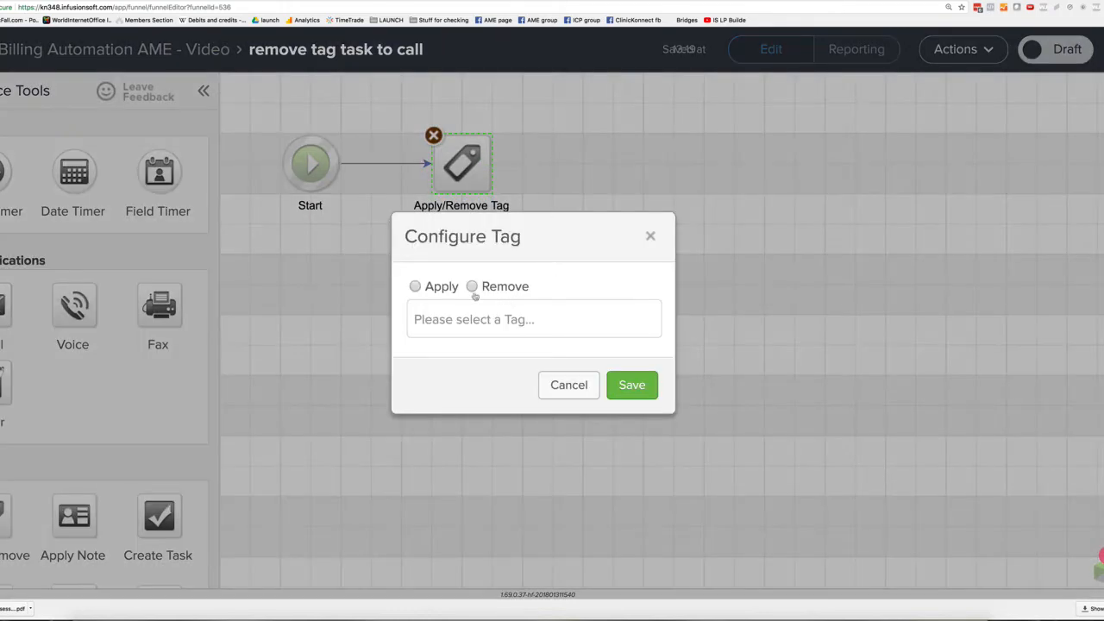
pyautogui.click(472, 286)
pyautogui.click(458, 319)
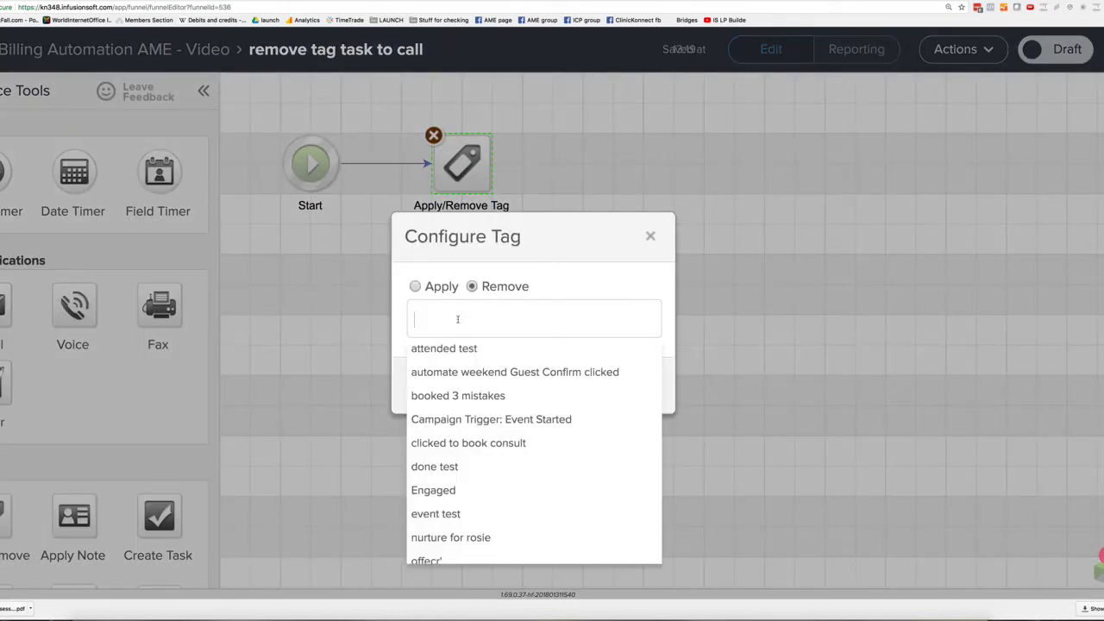
pyautogui.write('final')
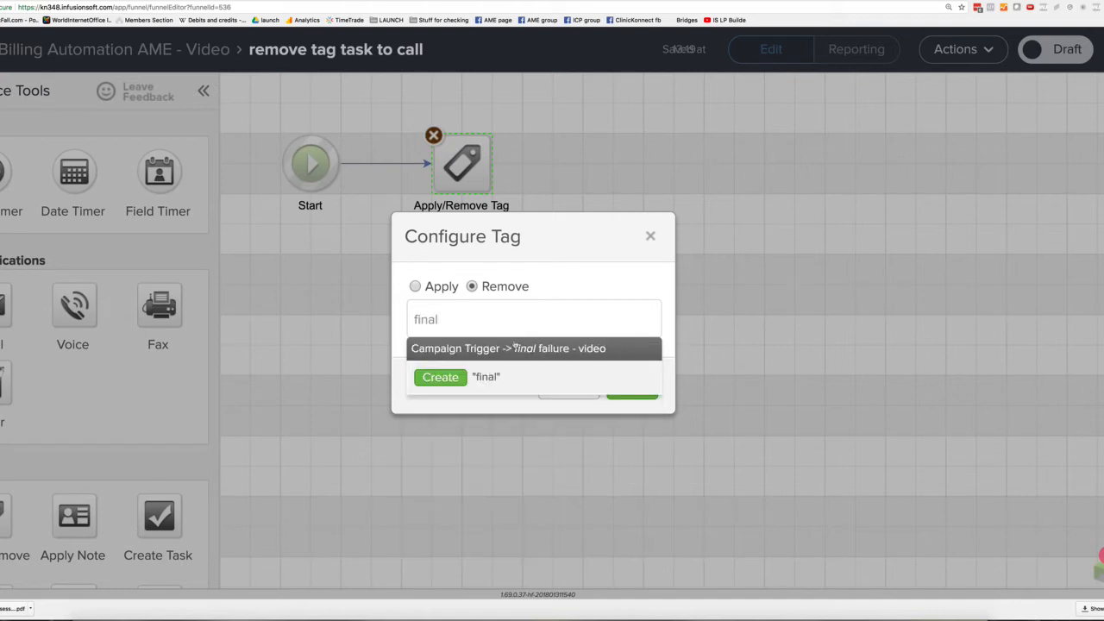
pyautogui.click(515, 347)
pyautogui.click(645, 403)
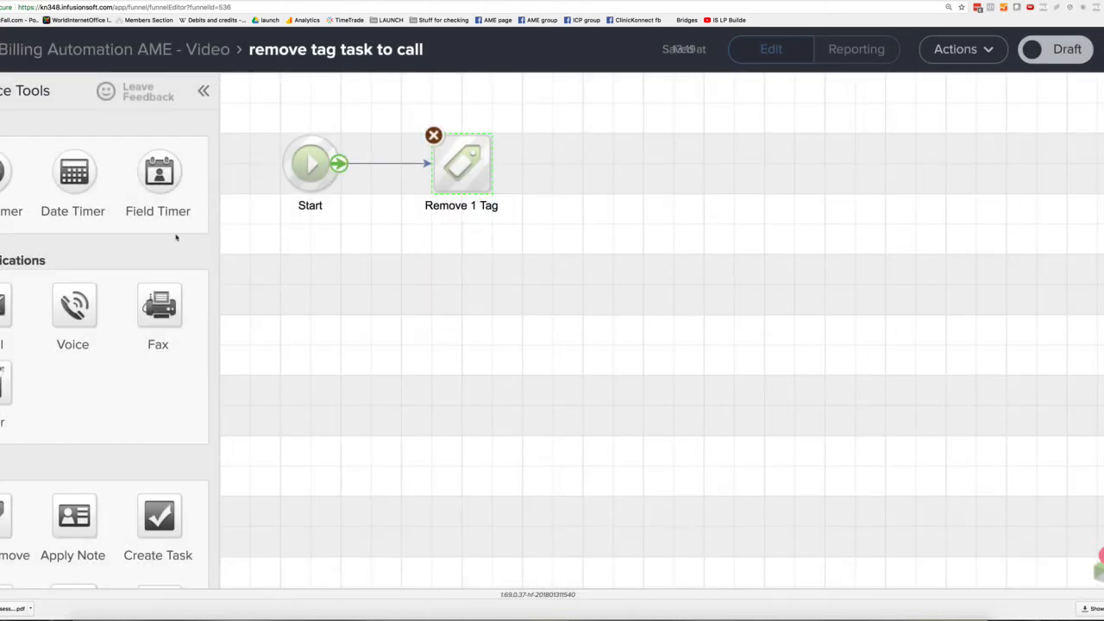
# - Add a Create Task step beside the tag removal, mark the sequence Ready and return to the campaign canvas
pyautogui.moveTo(146, 529); pyautogui.dragTo(644, 164)
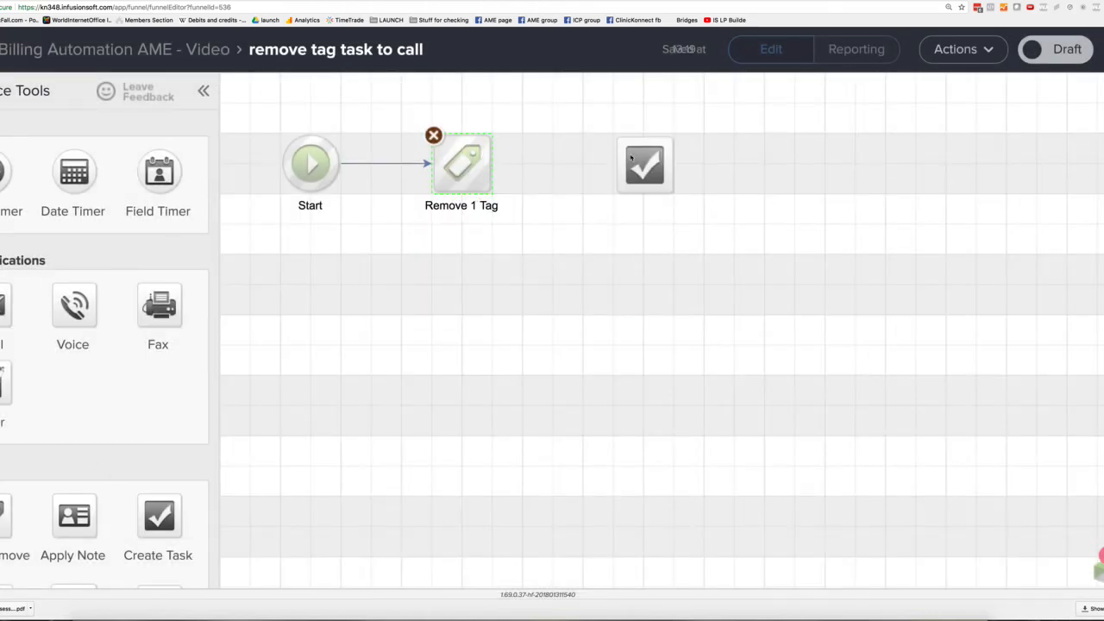
pyautogui.click(1066, 49)
pyautogui.click(126, 50)
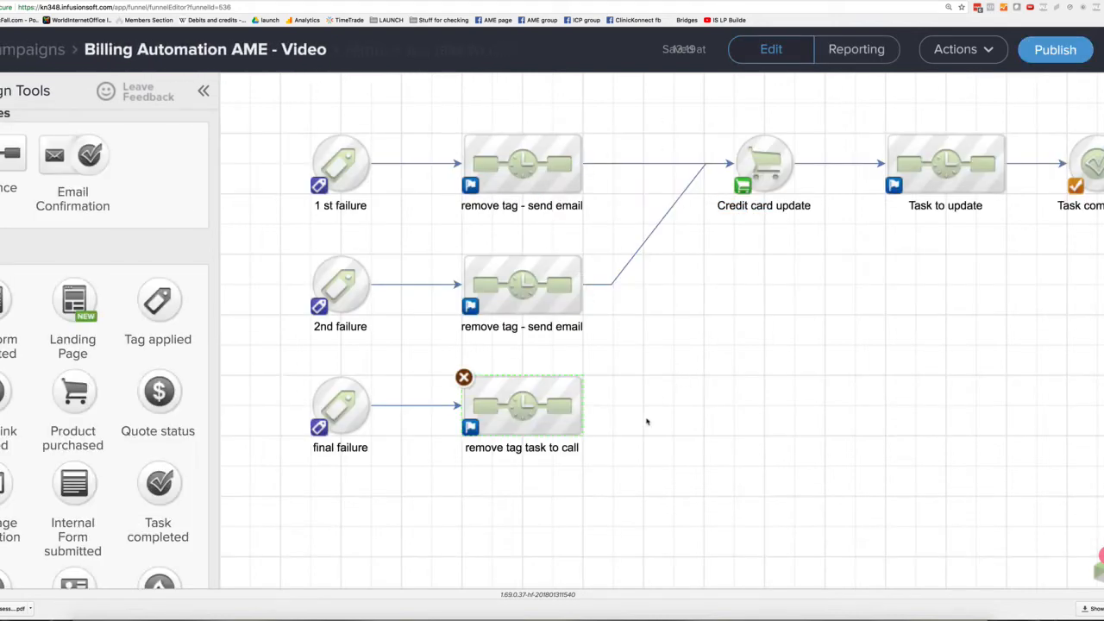
# - Add a Task completed goal beside the "remove tag task to call" sequence and connect the sequence to it
pyautogui.scroll(-3, 44, 431)
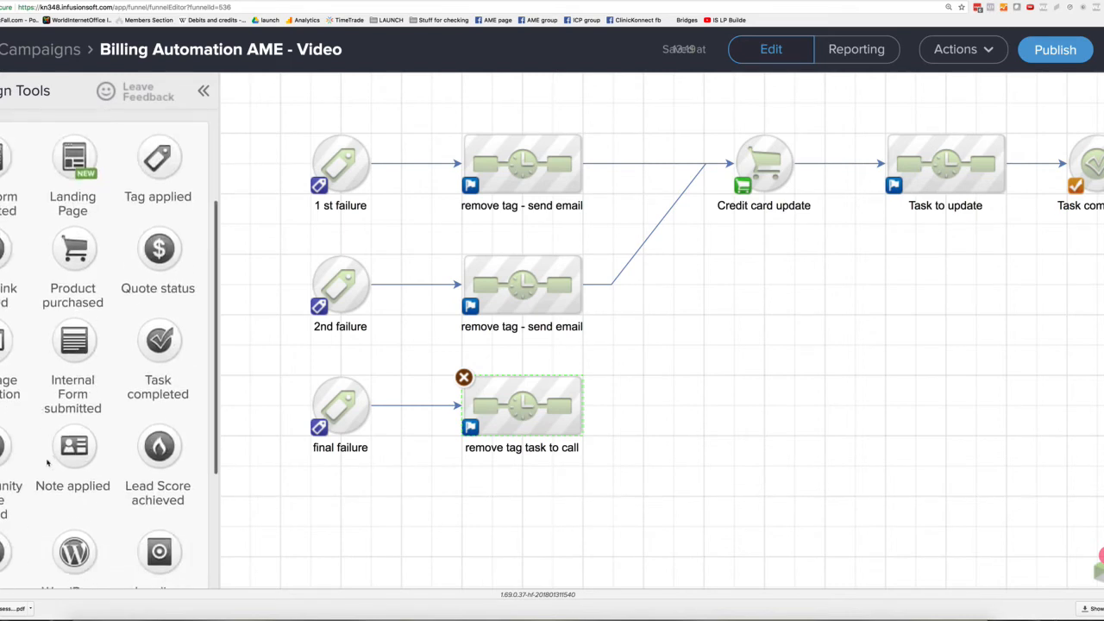
pyautogui.scroll(-1, 95, 497)
pyautogui.moveTo(162, 300); pyautogui.dragTo(765, 405)
pyautogui.moveTo(593, 406); pyautogui.dragTo(770, 414)
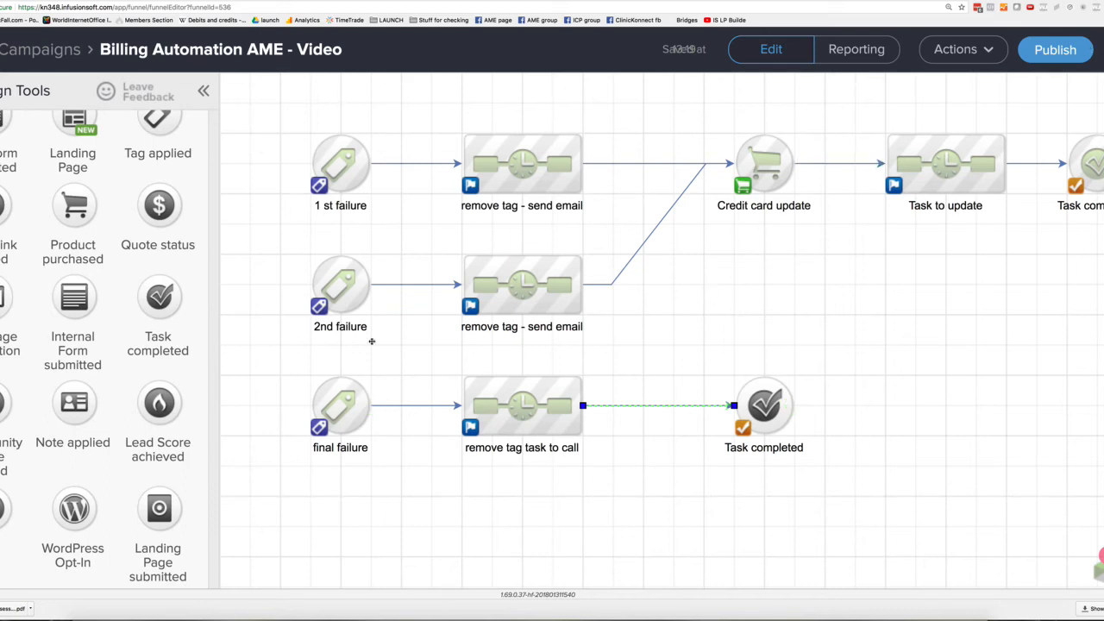
pyautogui.moveTo(385, 367)
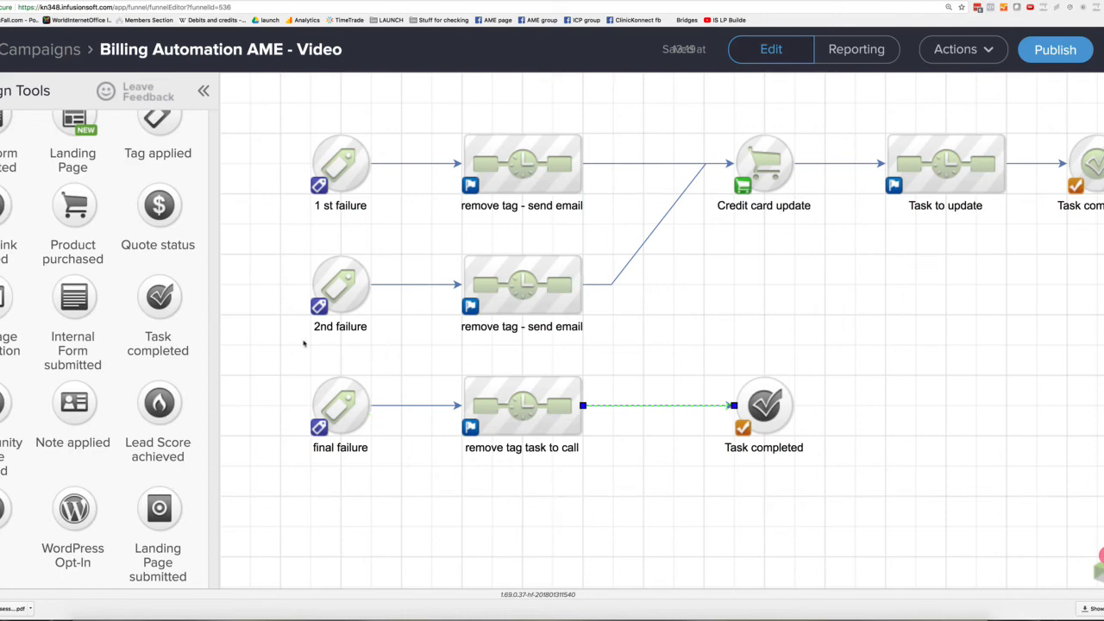